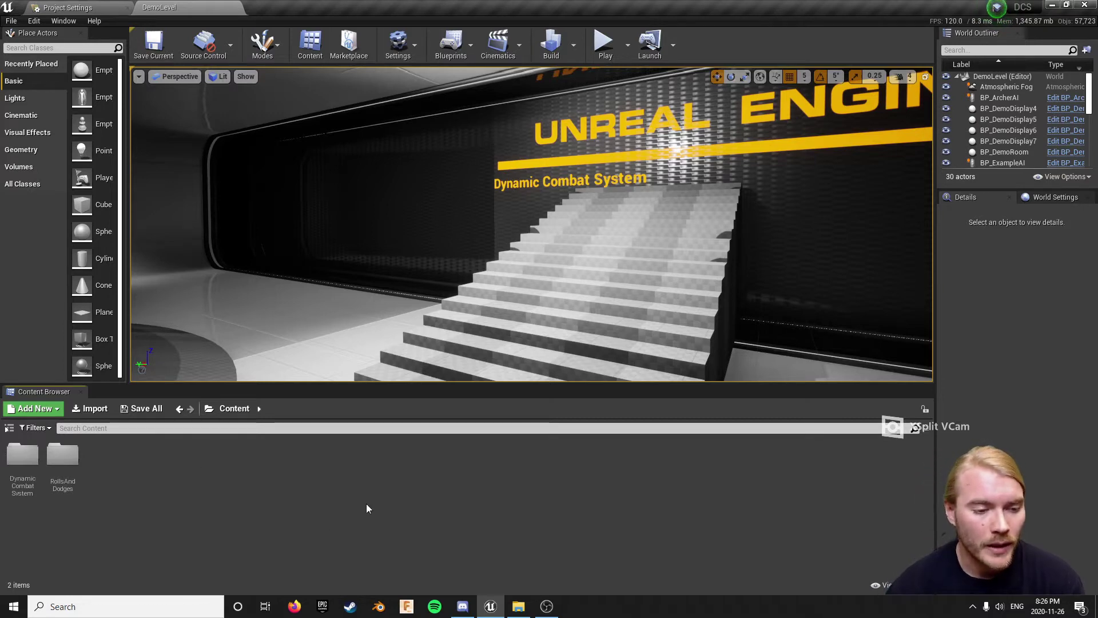
- Look through the Animations folder of RollsAndDodges and return to the Content root
{"action": "left_click", "coordinate": [68, 472]}
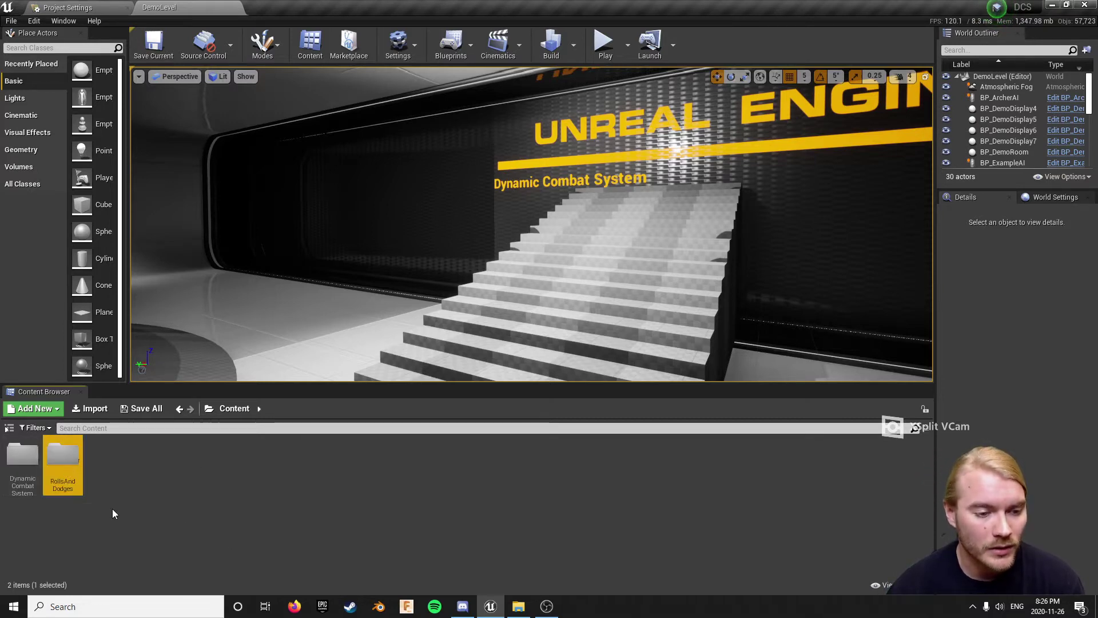
{"action": "left_click", "coordinate": [113, 510]}
{"action": "double_click", "coordinate": [71, 453]}
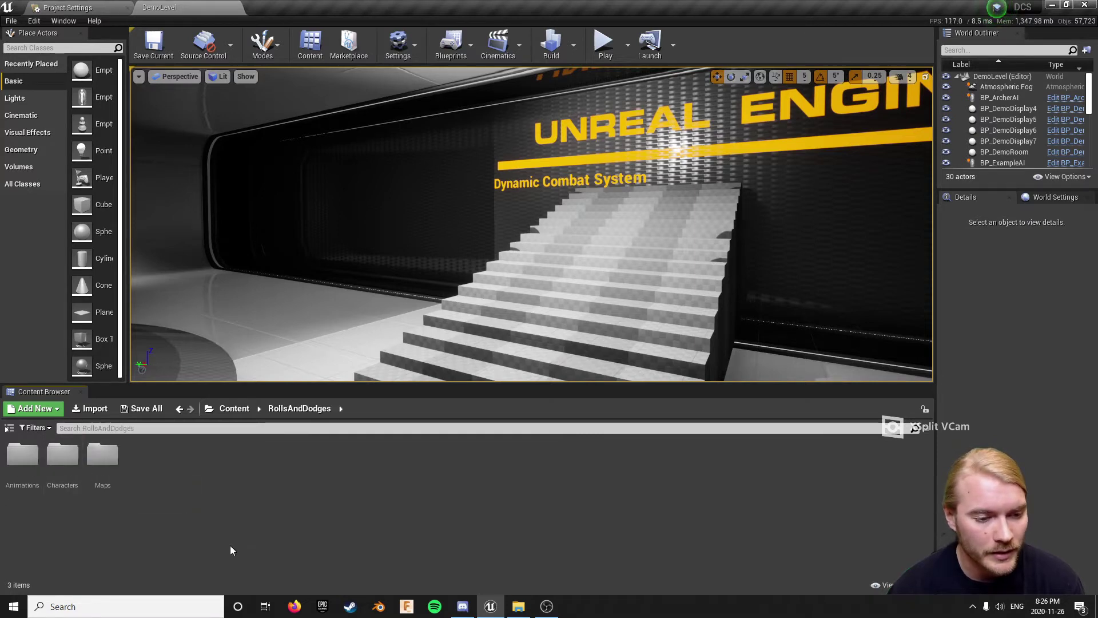
{"action": "double_click", "coordinate": [23, 455]}
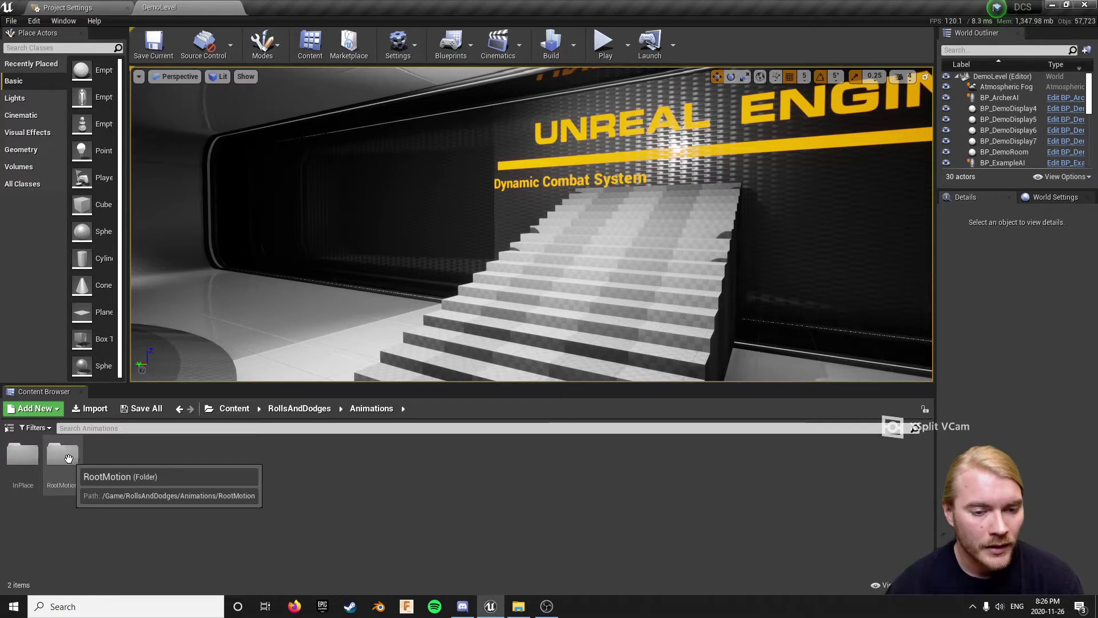
{"action": "left_click", "coordinate": [237, 410]}
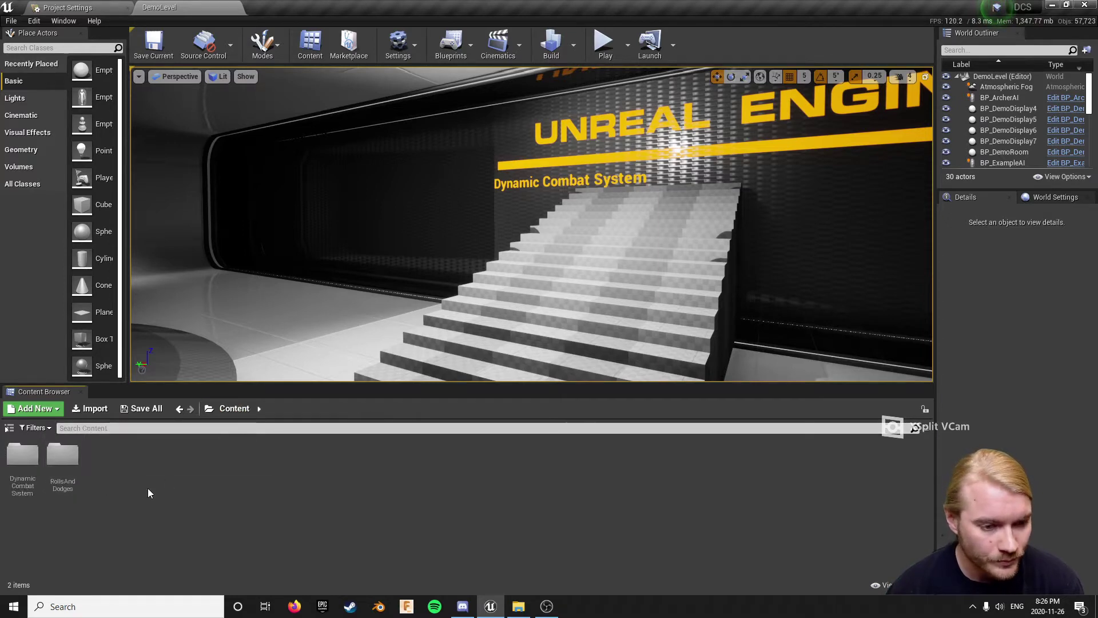
- Open UE4_Mannequin_Skeleton from the RollsAndDodges/Characters/Mannequin/Mesh folder in the skeleton editor
{"action": "double_click", "coordinate": [63, 454]}
{"action": "double_click", "coordinate": [66, 458]}
{"action": "double_click", "coordinate": [22, 461]}
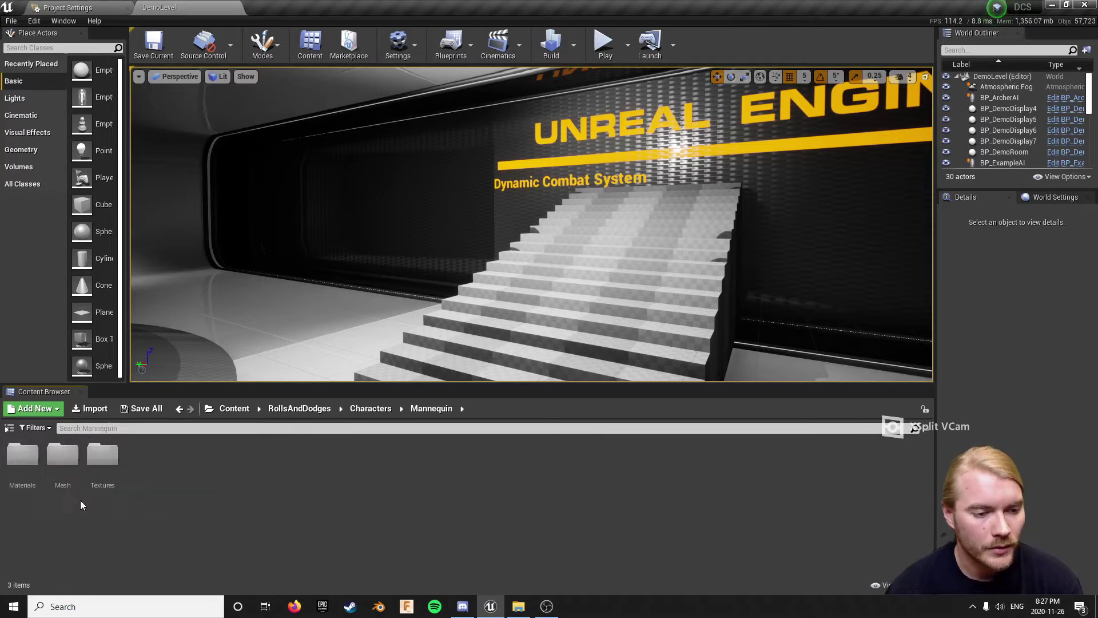
{"action": "double_click", "coordinate": [62, 456]}
{"action": "right_click", "coordinate": [106, 460]}
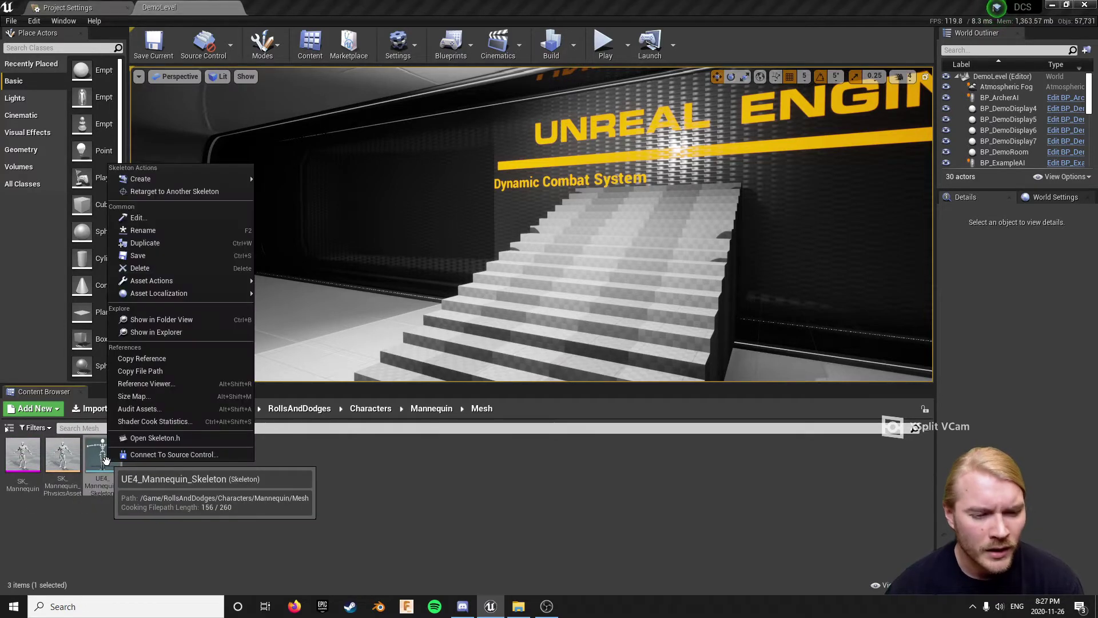
{"action": "left_click", "coordinate": [174, 515]}
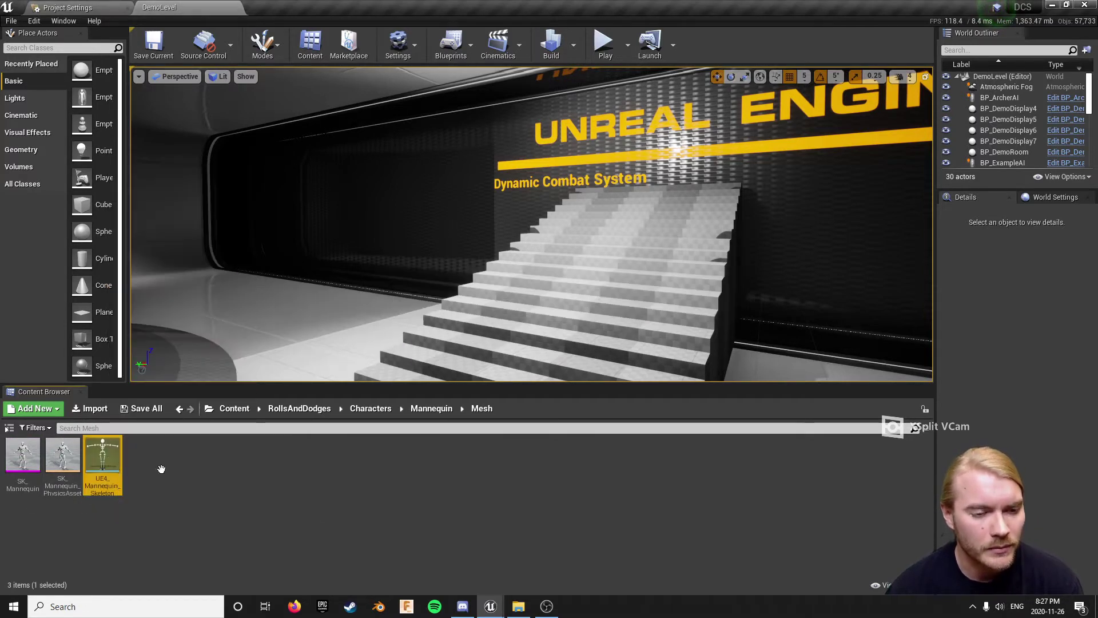
{"action": "double_click", "coordinate": [101, 461]}
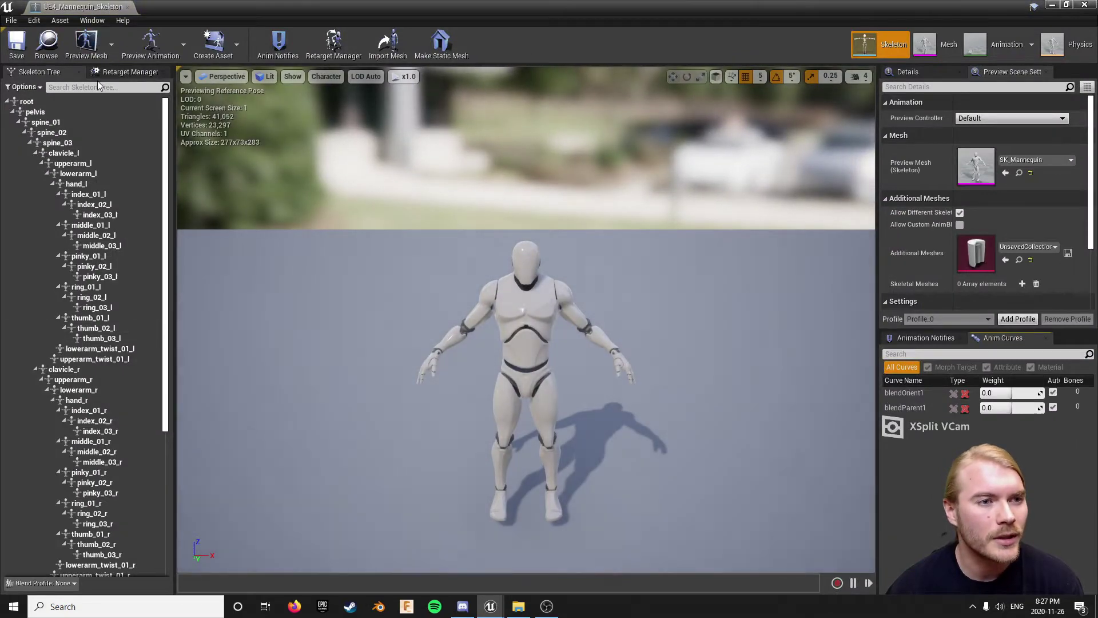
- Assign the Humanoid rig to UE4_Mannequin_Skeleton in the Retarget Manager and dock its editor into the main window
{"action": "left_click", "coordinate": [111, 72]}
{"action": "left_click", "coordinate": [85, 343]}
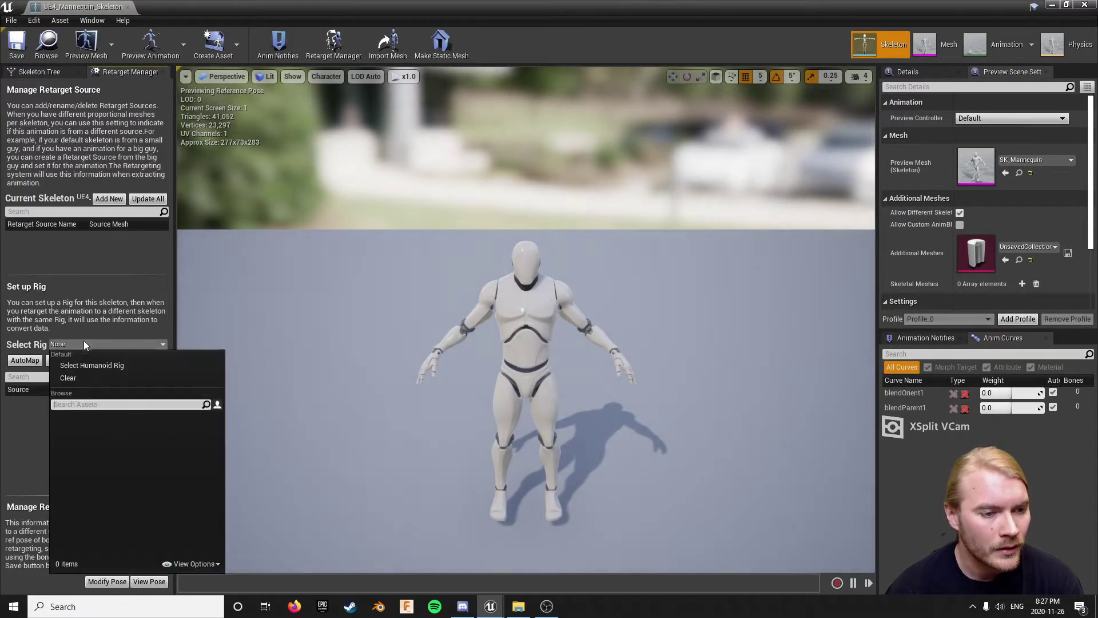
{"action": "left_click", "coordinate": [93, 364]}
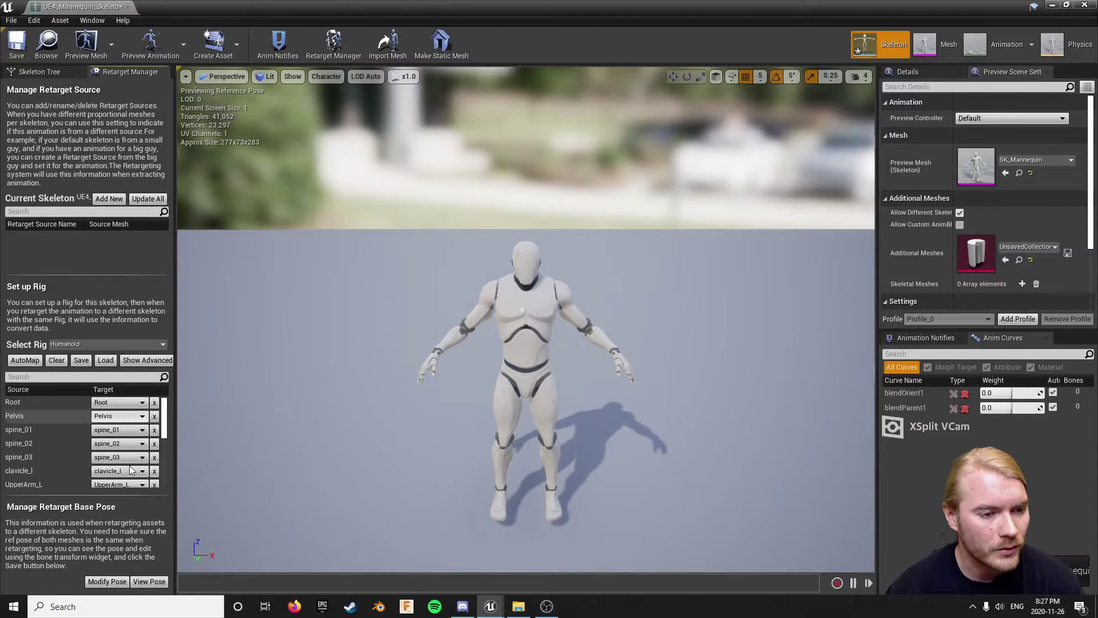
{"action": "left_click", "coordinate": [152, 582]}
{"action": "left_click", "coordinate": [152, 582]}
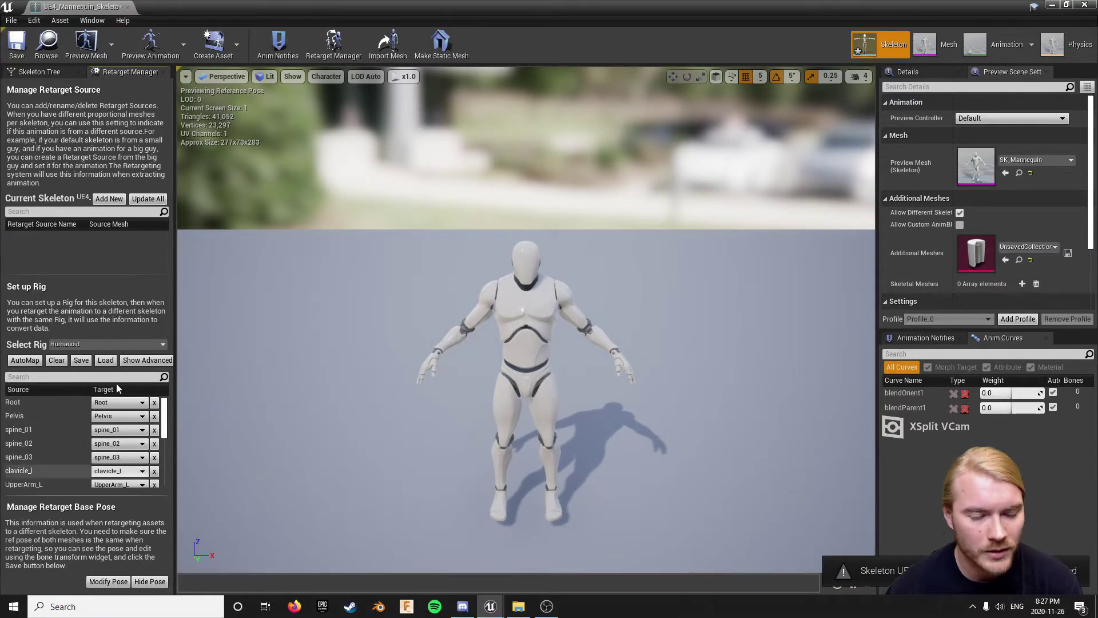
{"action": "left_click_drag", "start_coordinate": [83, 6], "coordinate": [332, 17]}
- Open Skeleton_CombatMannequin from the DynamicCombatSystem/Meshes folder in the skeleton editor
{"action": "left_click", "coordinate": [65, 8]}
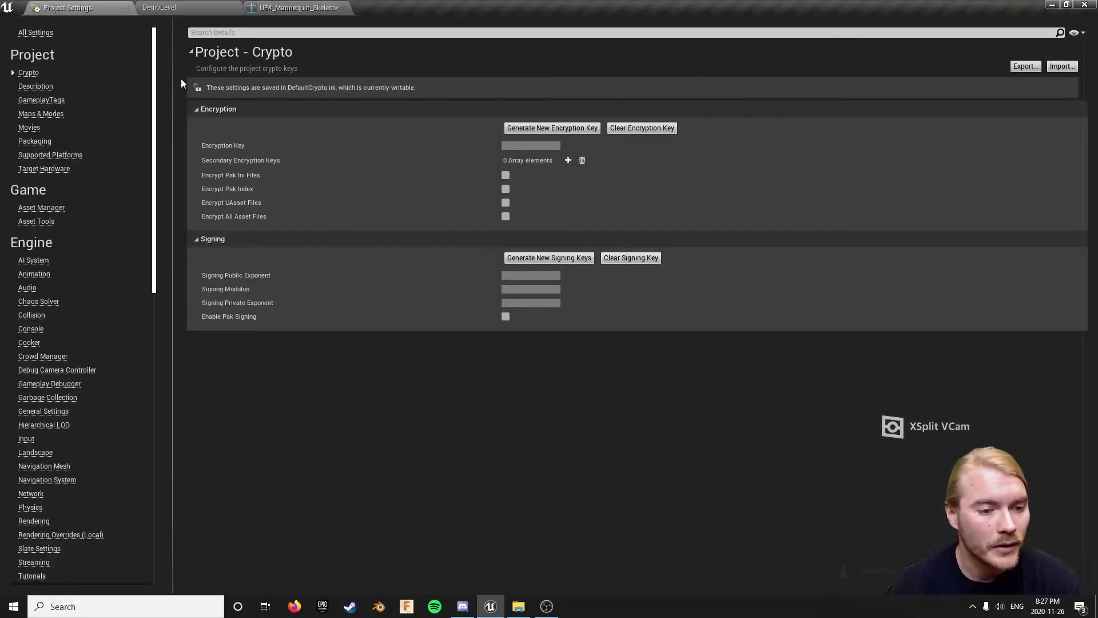
{"action": "left_click", "coordinate": [166, 8]}
{"action": "left_click", "coordinate": [225, 408]}
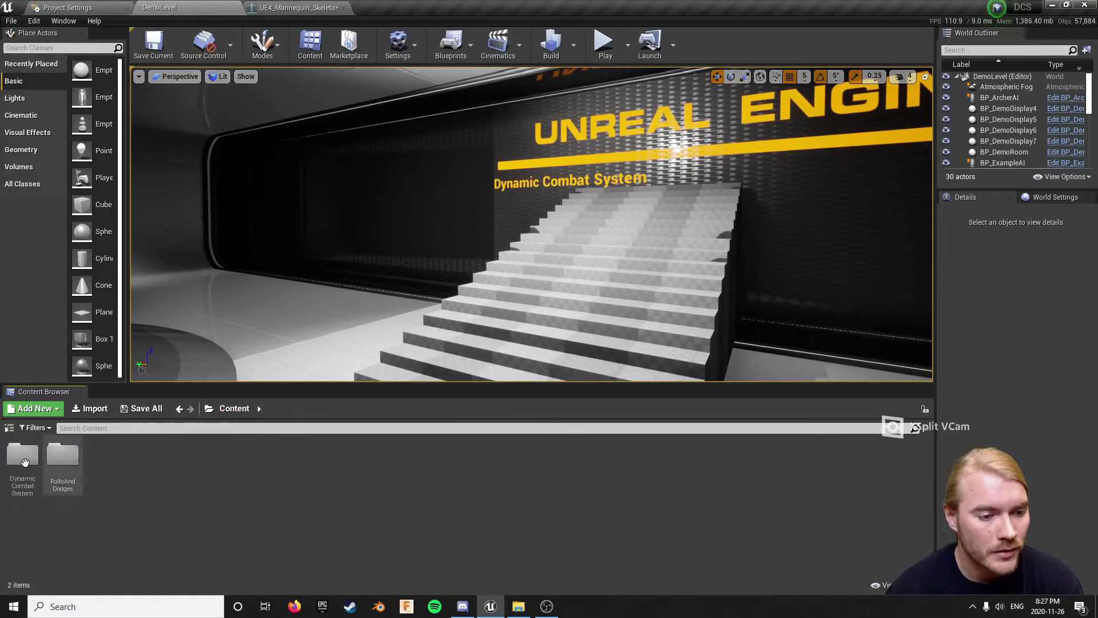
{"action": "double_click", "coordinate": [12, 457]}
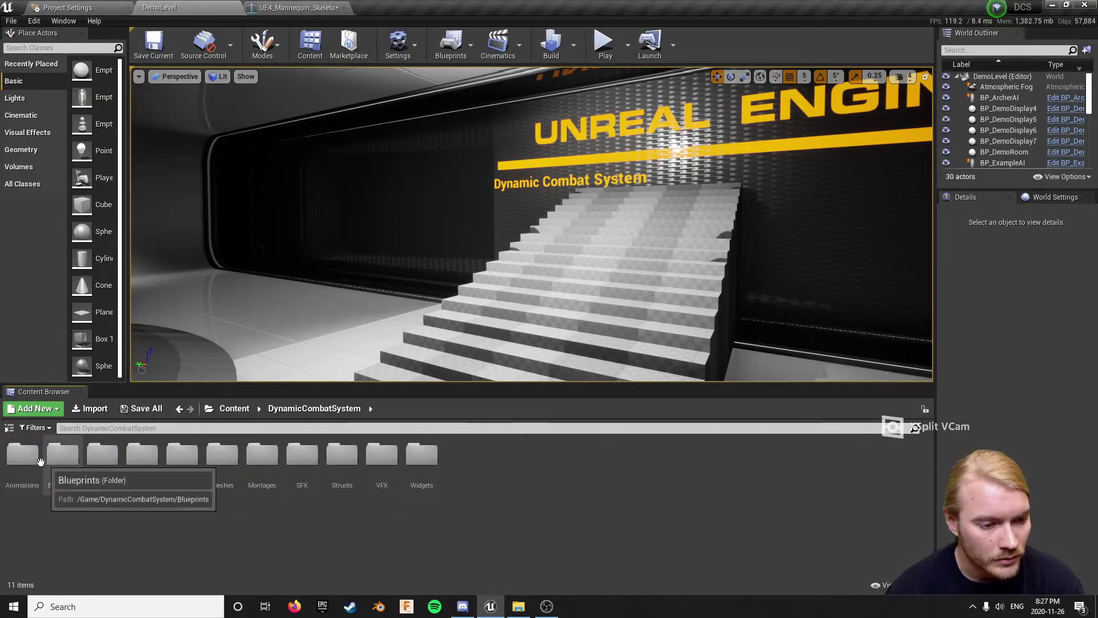
{"action": "double_click", "coordinate": [222, 455]}
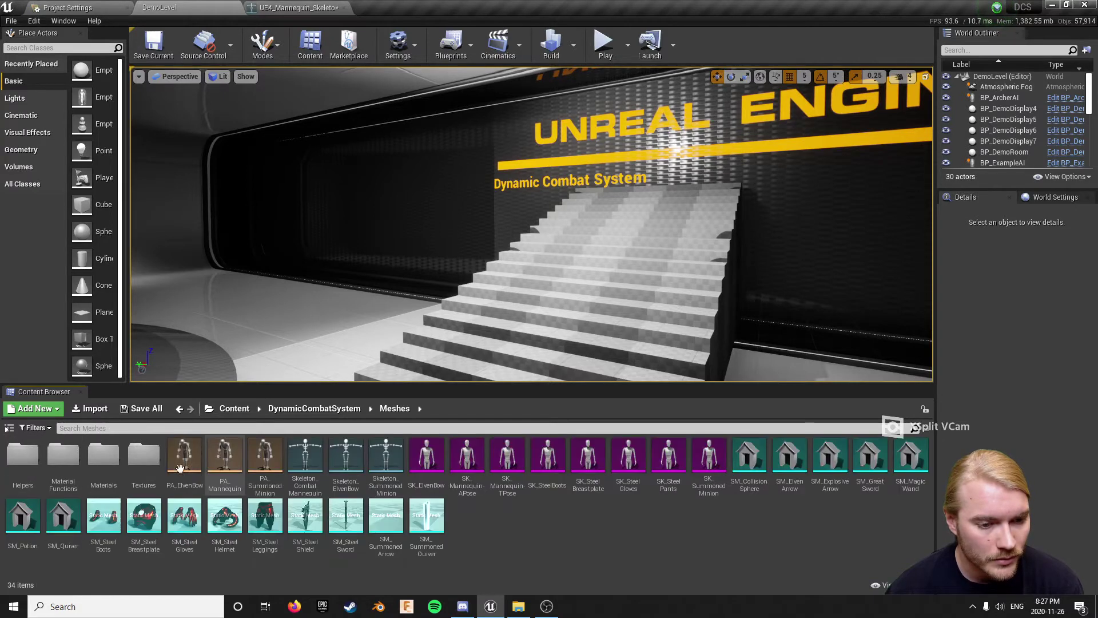
{"action": "double_click", "coordinate": [305, 458]}
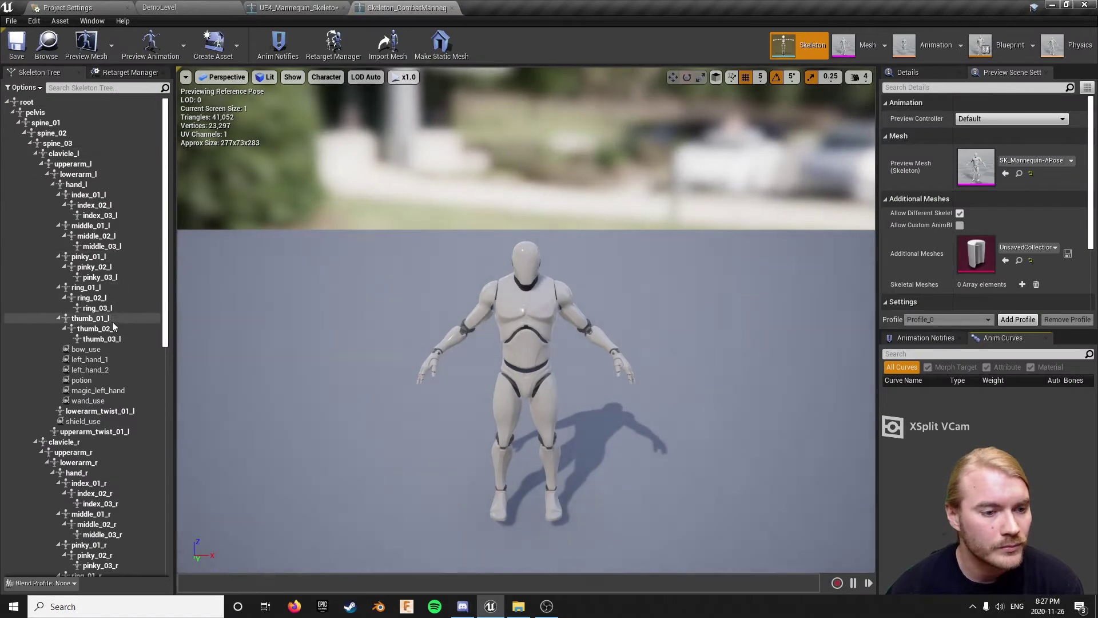
- Assign the Humanoid rig to Skeleton_CombatMannequin in the Retarget Manager and close both skeleton editors
{"action": "left_click", "coordinate": [122, 73]}
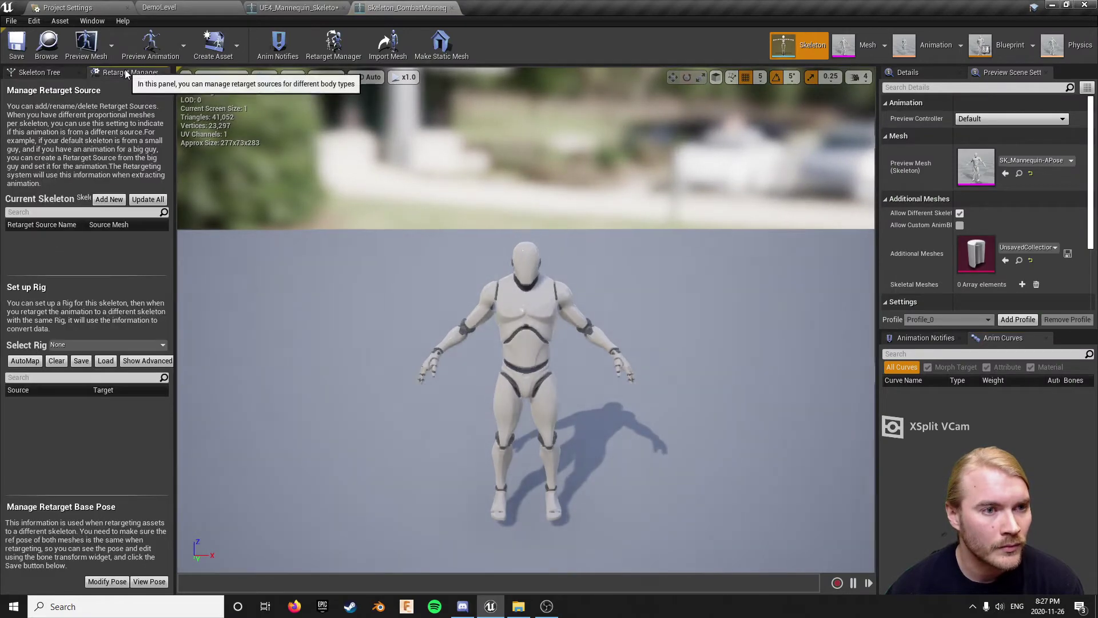
{"action": "left_click", "coordinate": [130, 344]}
{"action": "left_click", "coordinate": [120, 366]}
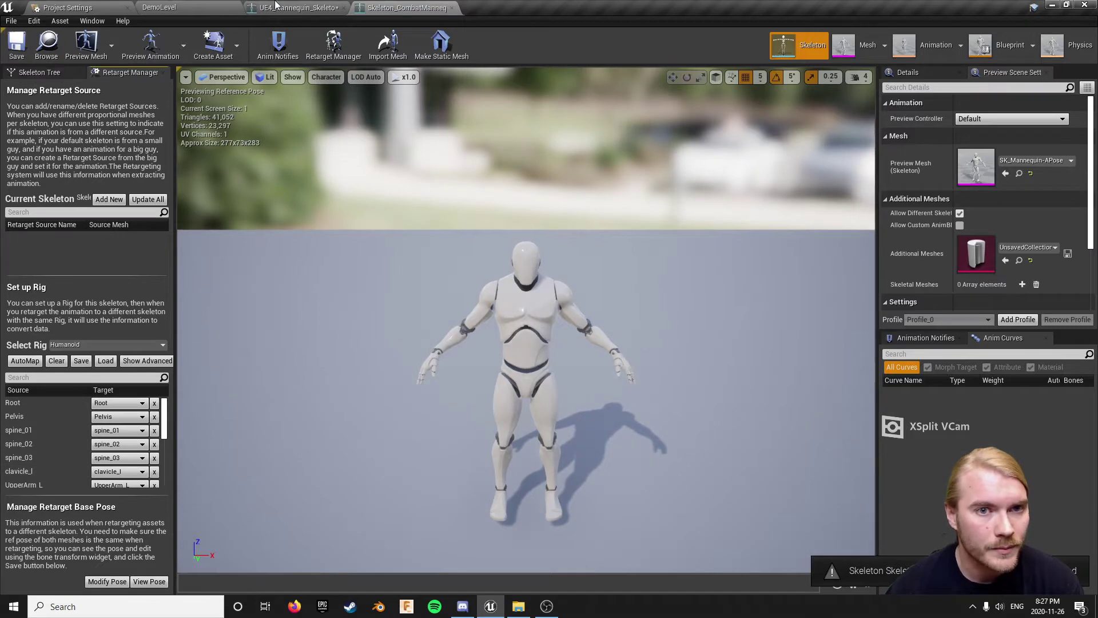
{"action": "left_click", "coordinate": [275, 7]}
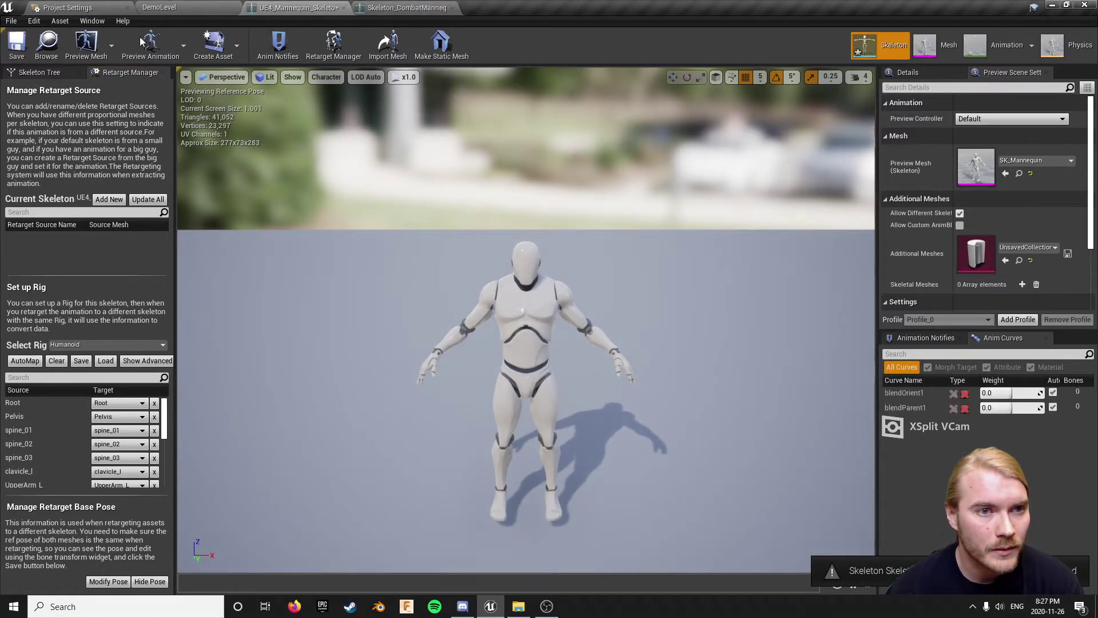
{"action": "left_click", "coordinate": [451, 8]}
{"action": "left_click", "coordinate": [343, 7]}
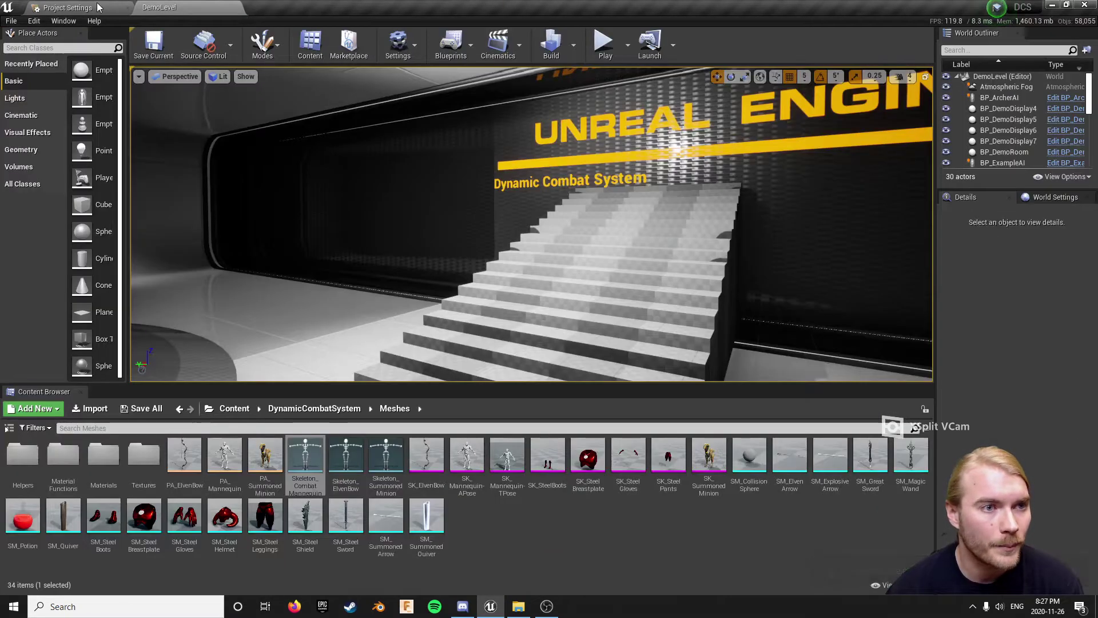
{"action": "left_click", "coordinate": [97, 5]}
{"action": "left_click", "coordinate": [168, 9]}
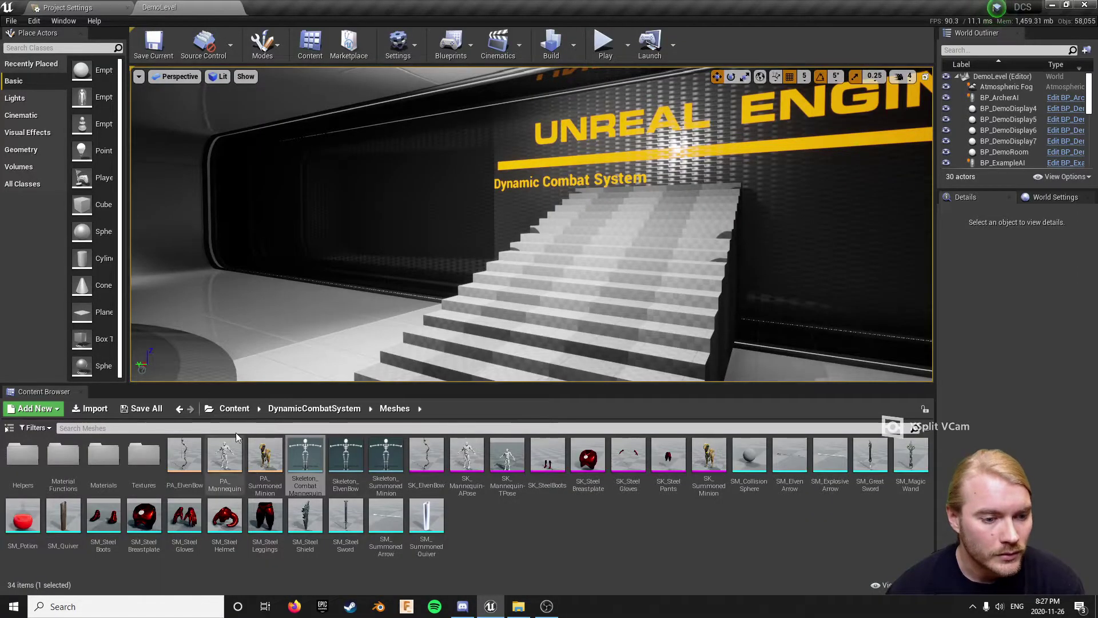
{"action": "left_click", "coordinate": [235, 409]}
{"action": "double_click", "coordinate": [65, 458]}
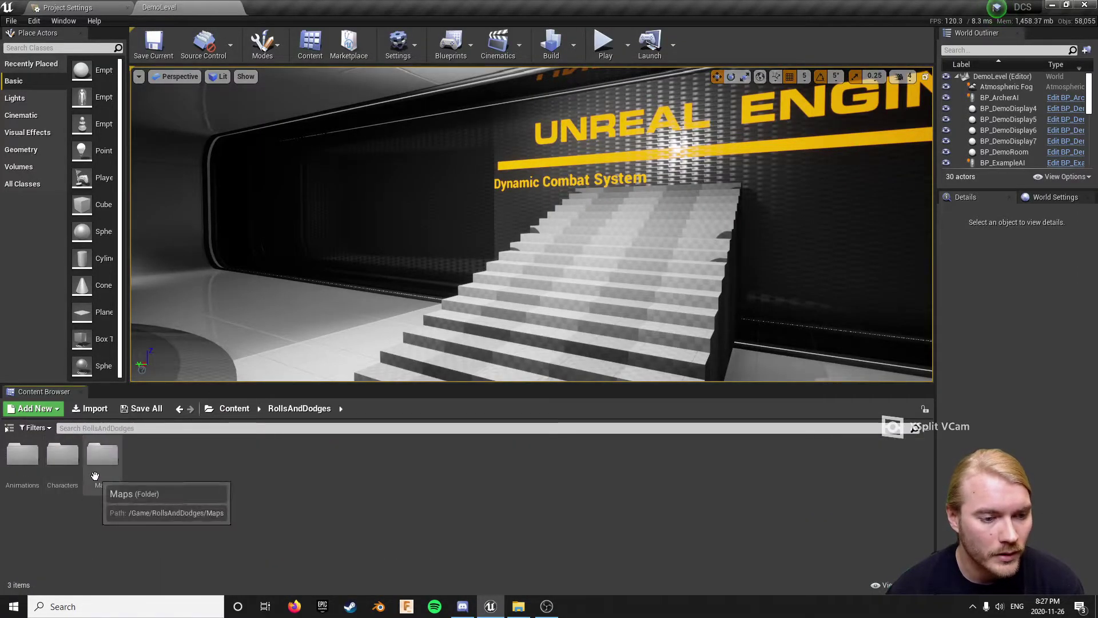
{"action": "double_click", "coordinate": [63, 460]}
{"action": "left_click", "coordinate": [15, 462]}
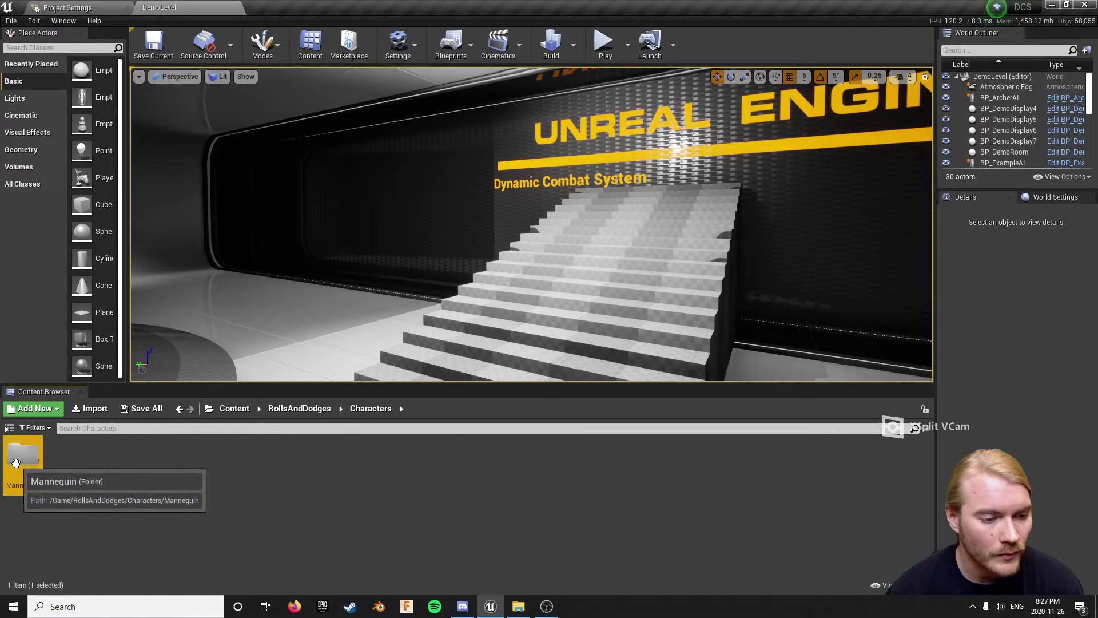
{"action": "double_click", "coordinate": [15, 462]}
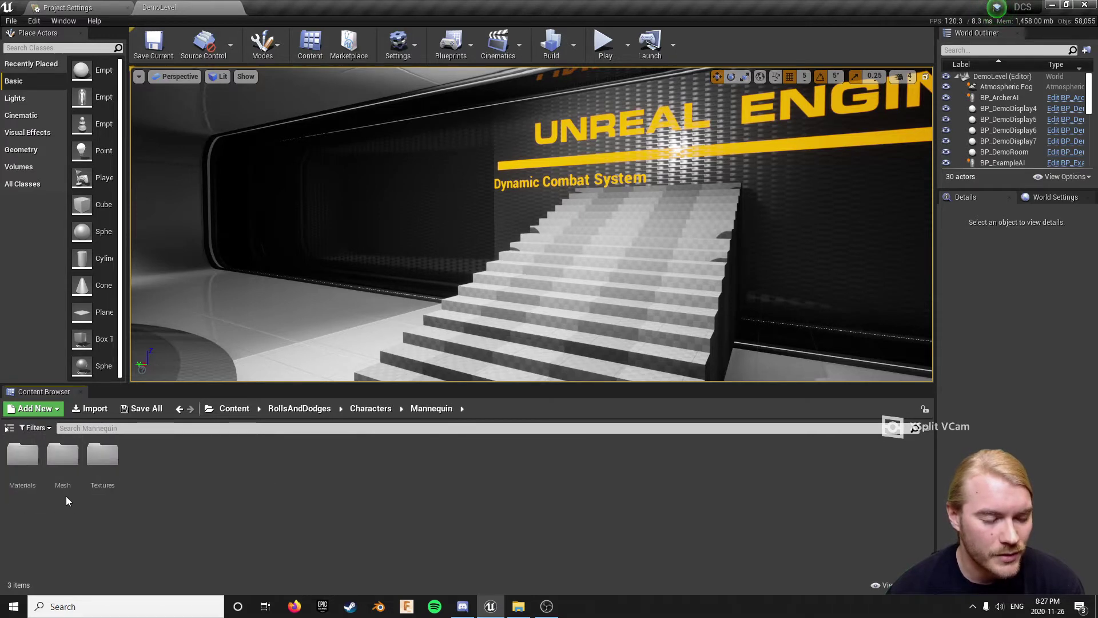
{"action": "left_click", "coordinate": [224, 412]}
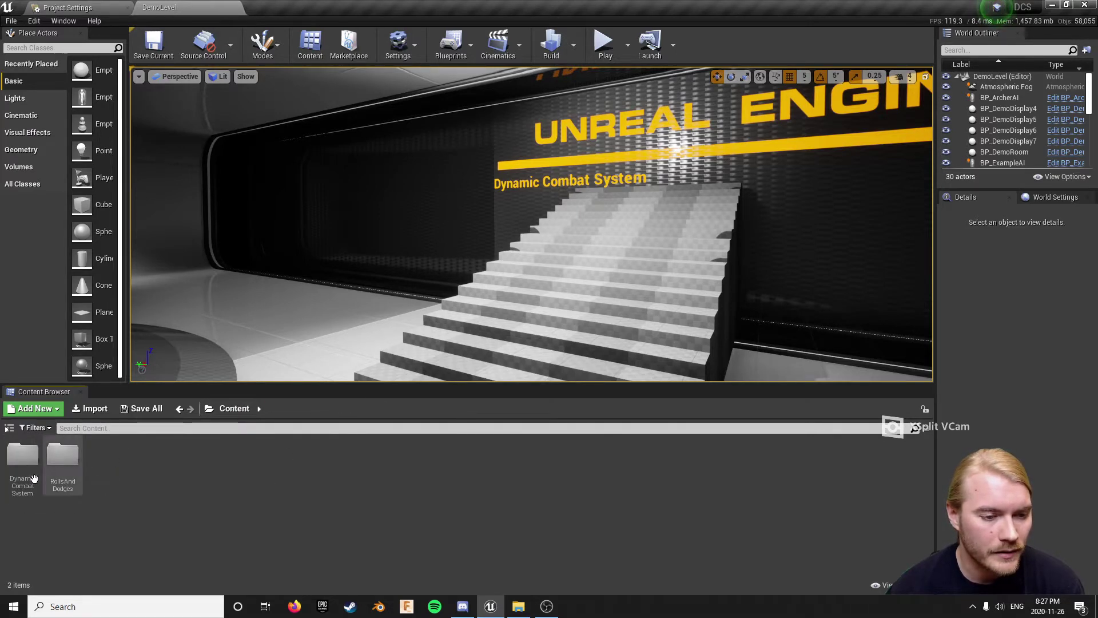
- View the target skeleton options for duplicating and retargeting the DodgeBackward_Root animation in RollsAndDodges/Animations/RootMotion, and close the dialog without retargeting
{"action": "double_click", "coordinate": [61, 457]}
{"action": "double_click", "coordinate": [23, 457]}
{"action": "double_click", "coordinate": [53, 465]}
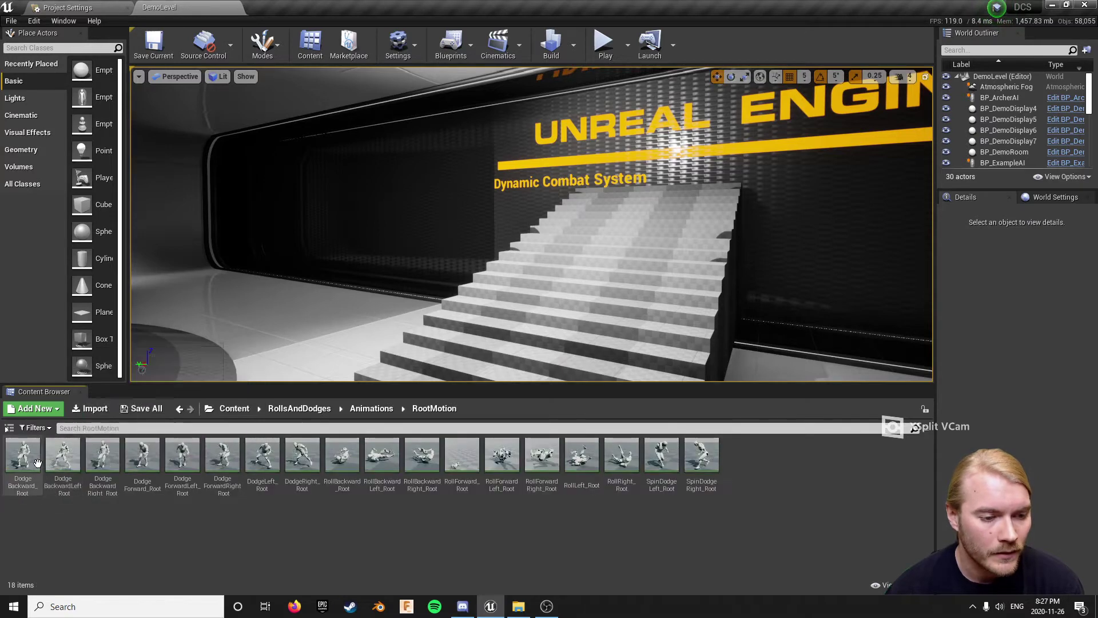
{"action": "right_click", "coordinate": [21, 466]}
{"action": "mouse_move", "coordinate": [106, 134]}
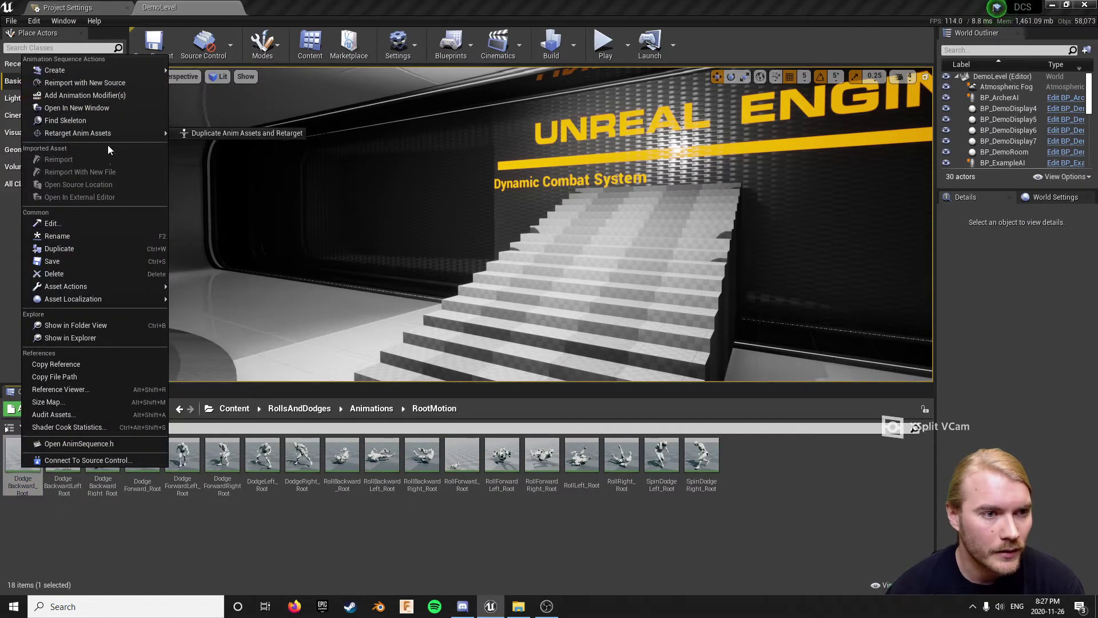
{"action": "left_click", "coordinate": [197, 133]}
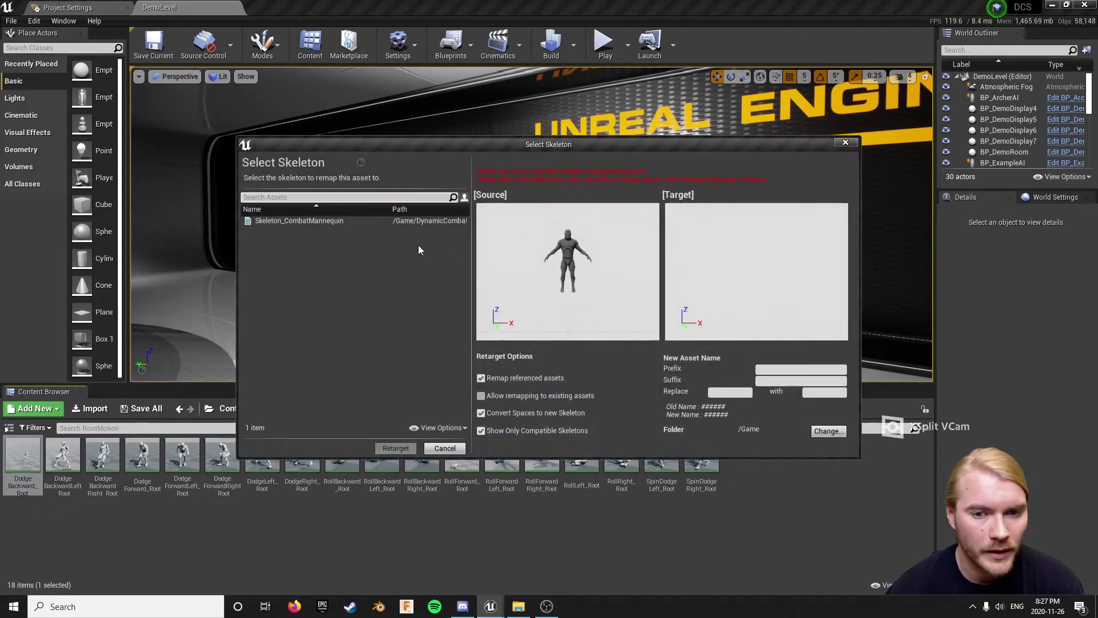
{"action": "left_click", "coordinate": [846, 142]}
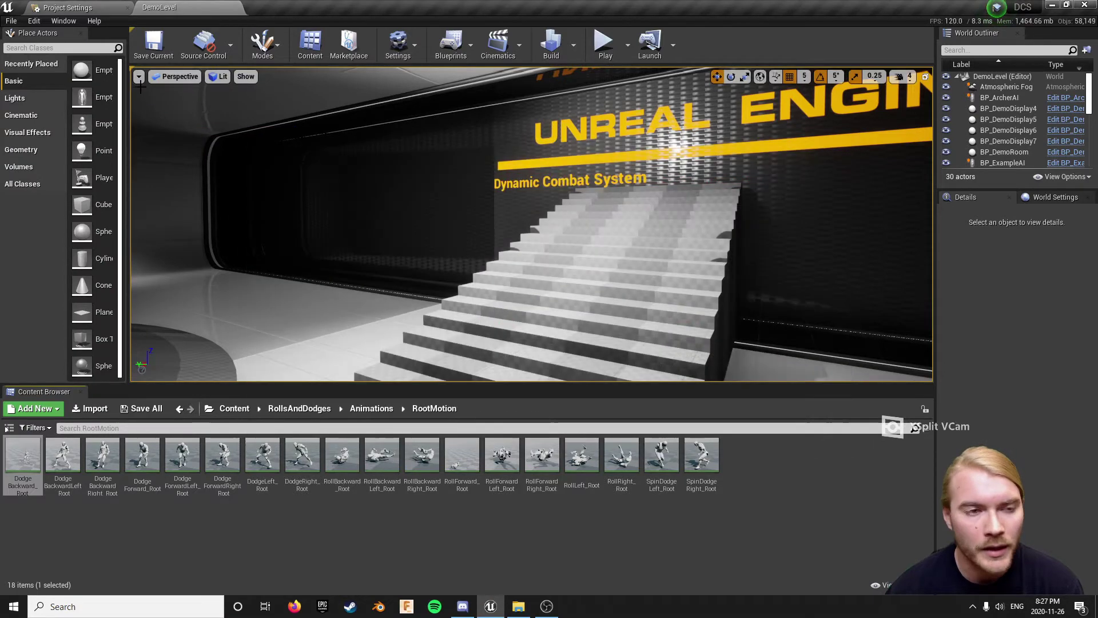
- Browse to the mannequin's Mesh folder in RollsAndDodges/Characters/Mannequin
{"action": "left_click", "coordinate": [303, 408]}
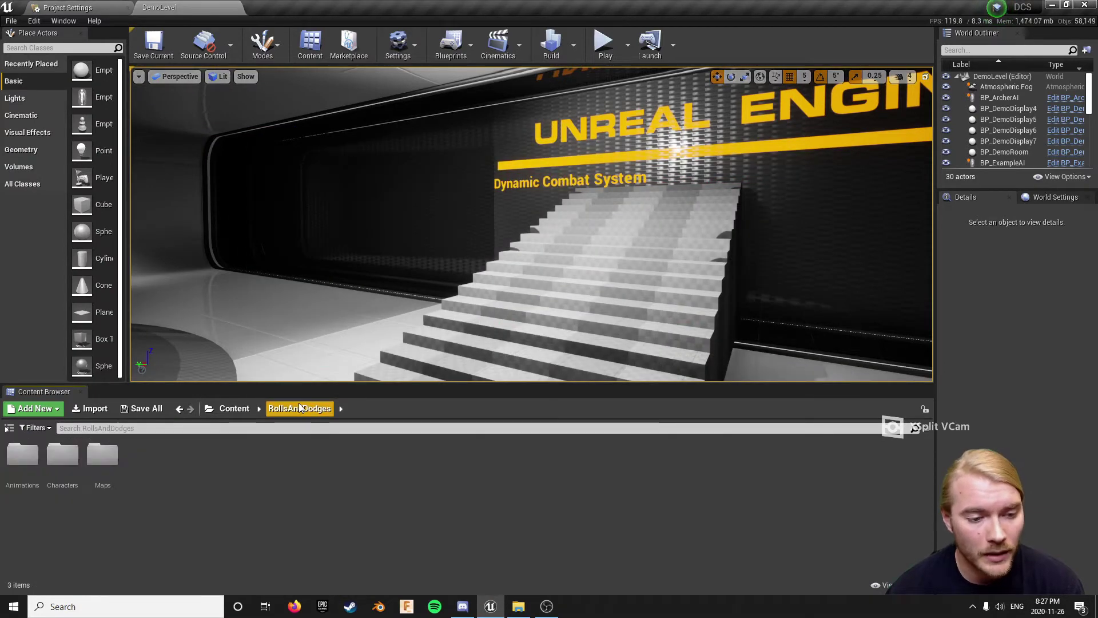
{"action": "double_click", "coordinate": [62, 458]}
{"action": "double_click", "coordinate": [23, 458]}
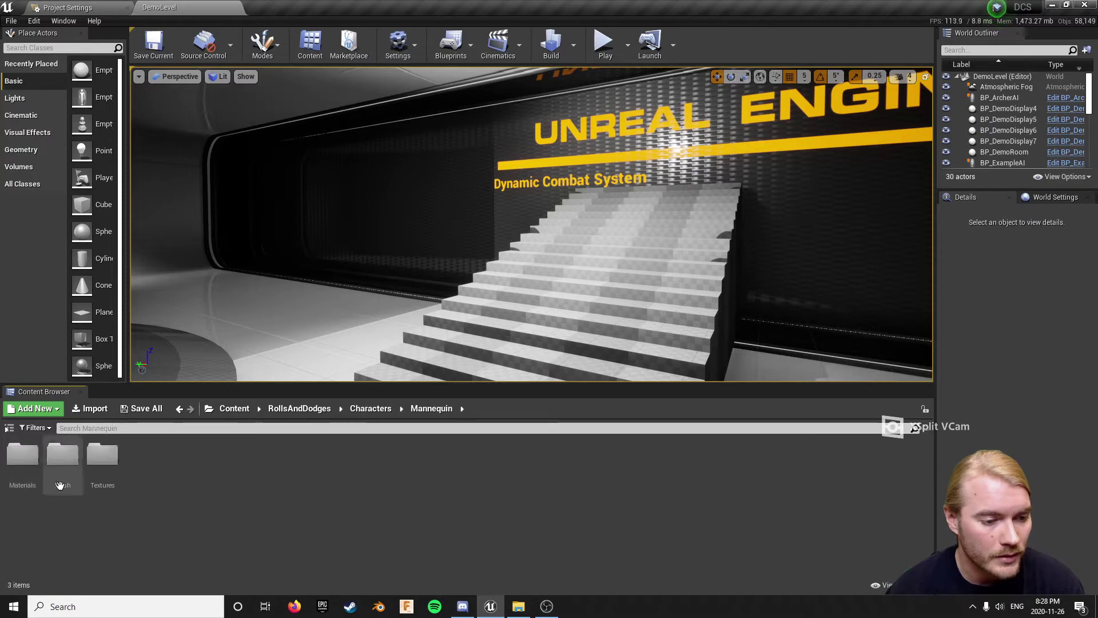
{"action": "left_click", "coordinate": [60, 462]}
{"action": "double_click", "coordinate": [60, 462]}
- Delete UE4_Mannequin_Skeleton, replacing its references with Skeleton_CombatMannequin, and save all the affected assets
{"action": "right_click", "coordinate": [102, 458]}
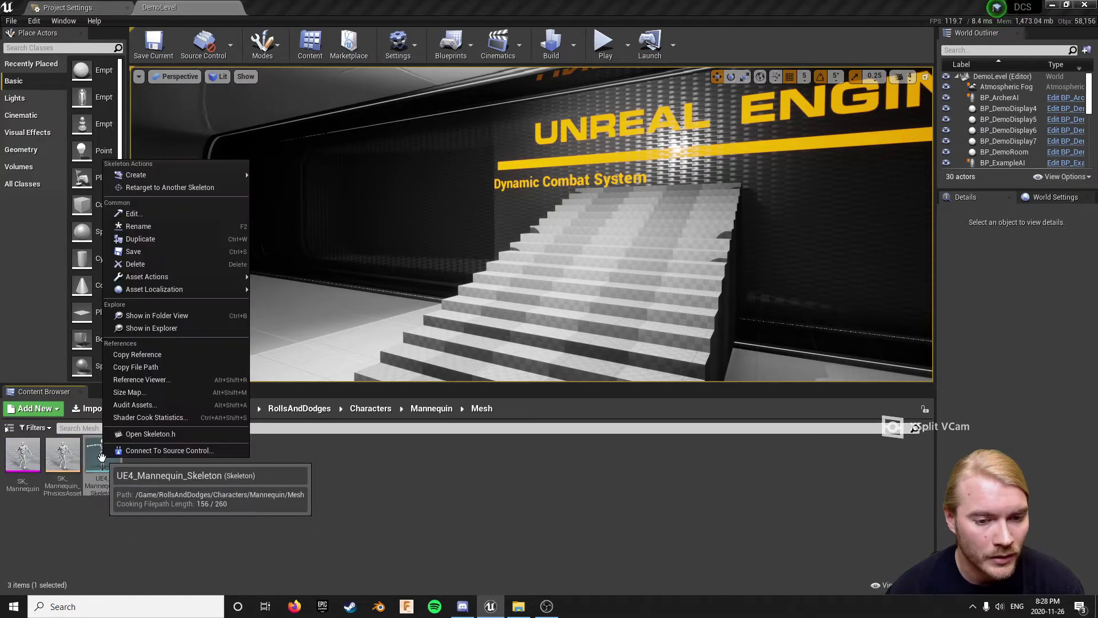
{"action": "left_click", "coordinate": [135, 263]}
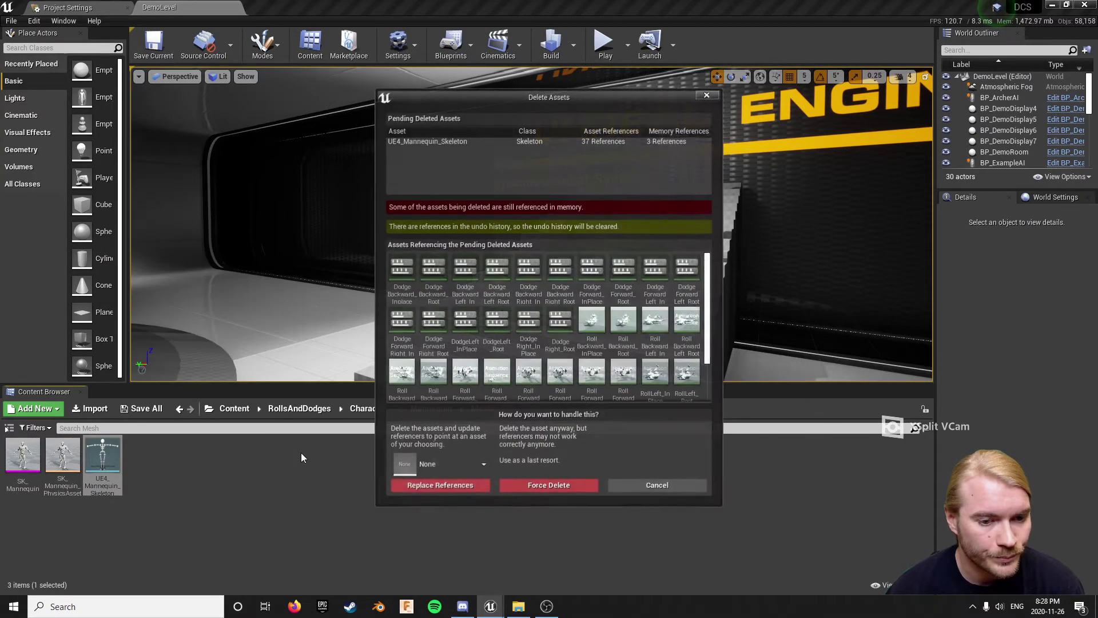
{"action": "left_click", "coordinate": [451, 466]}
{"action": "left_click", "coordinate": [448, 328]}
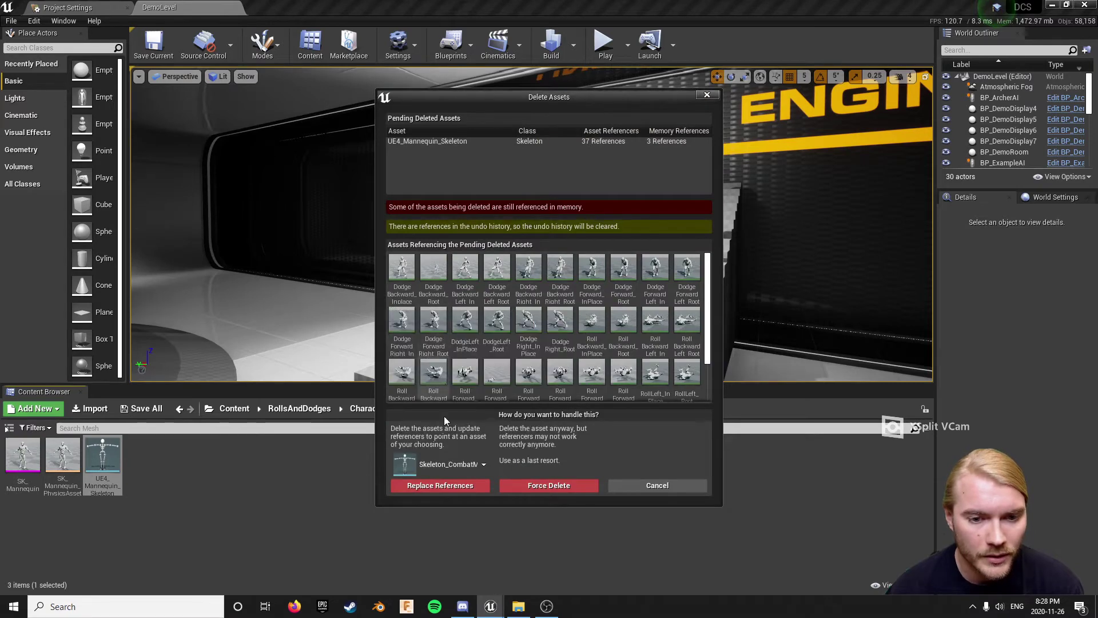
{"action": "left_click", "coordinate": [452, 485]}
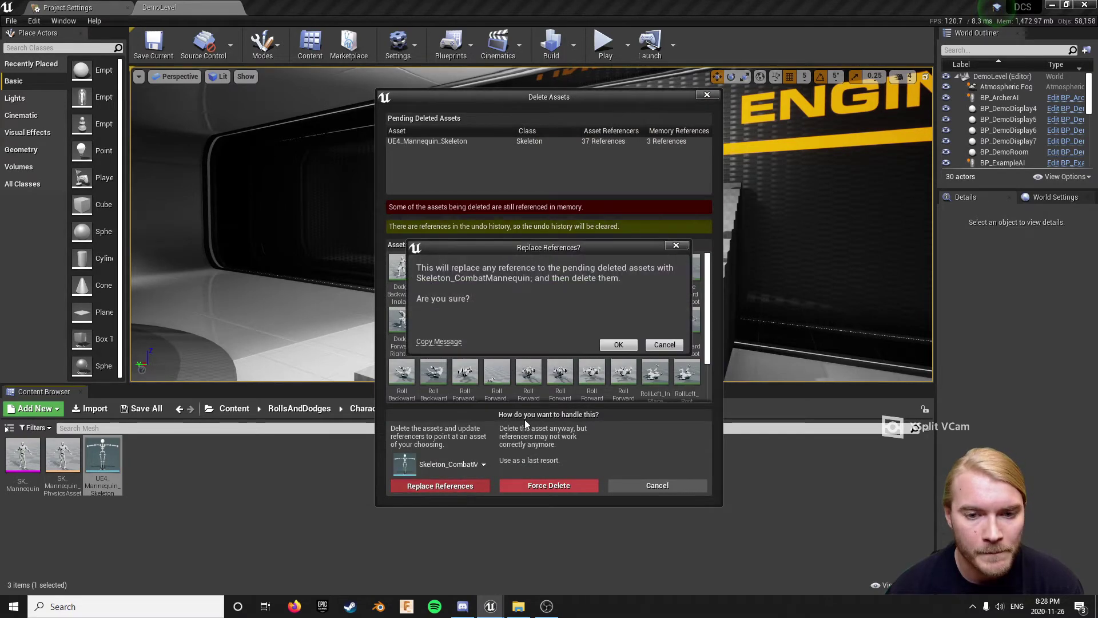
{"action": "left_click", "coordinate": [616, 351]}
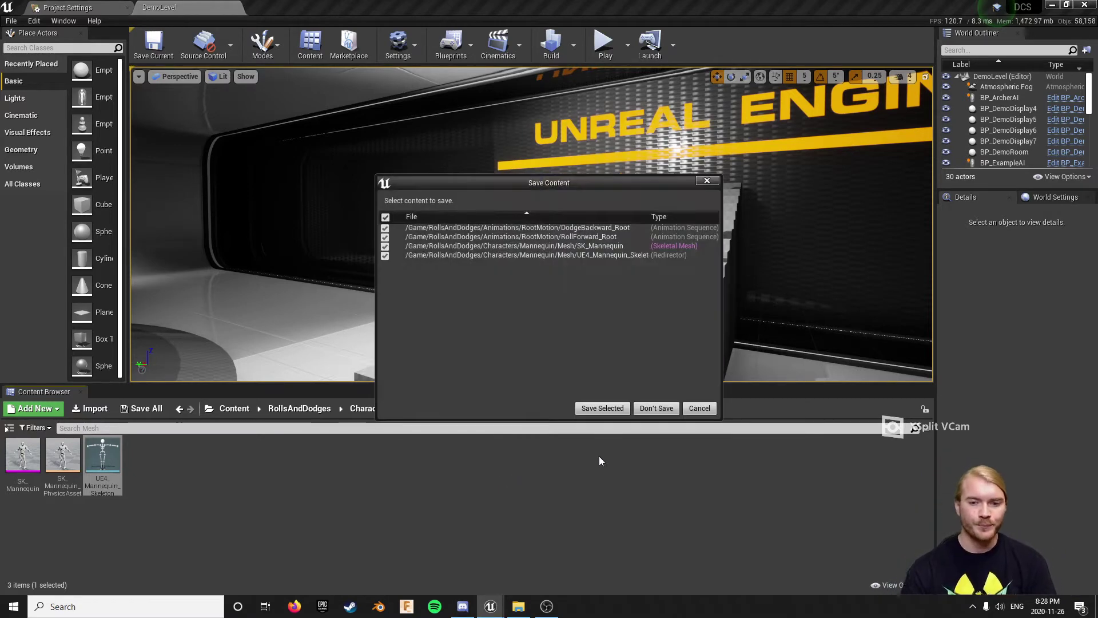
{"action": "left_click", "coordinate": [616, 407]}
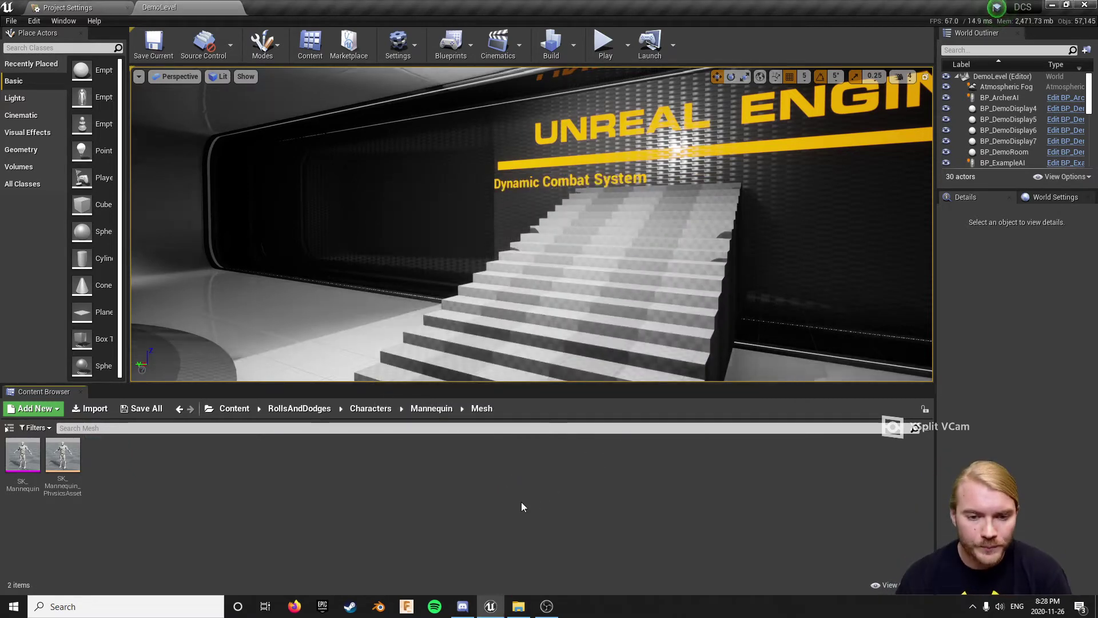
- Show the folder tree for the root Content folder and fix up its redirectors
{"action": "left_click", "coordinate": [234, 408]}
{"action": "left_click", "coordinate": [9, 428]}
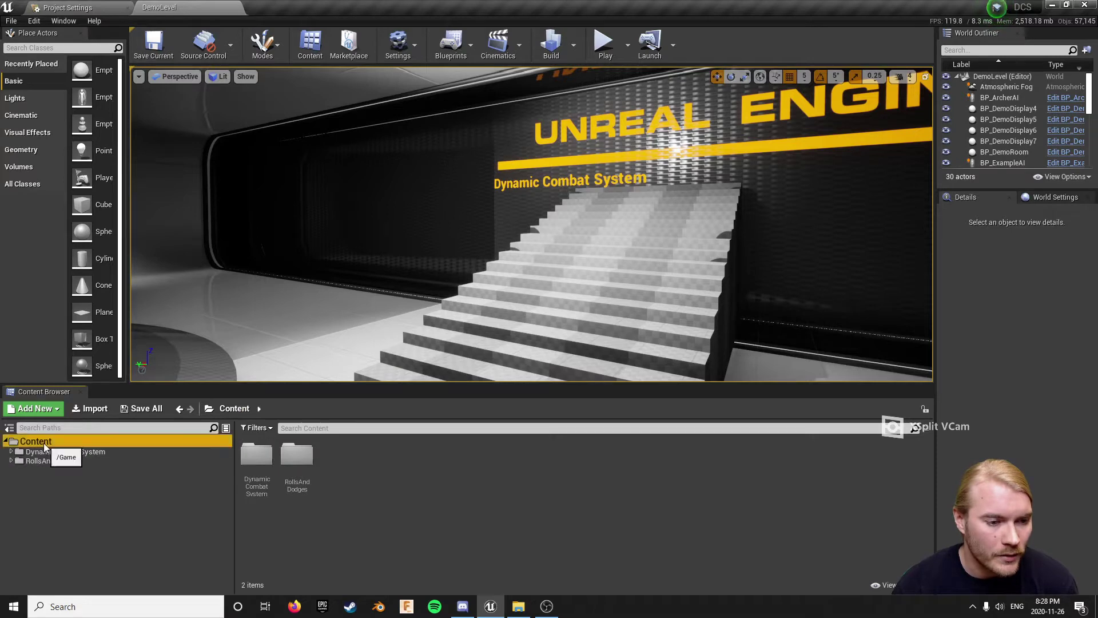
{"action": "right_click", "coordinate": [40, 441]}
{"action": "left_click", "coordinate": [84, 335]}
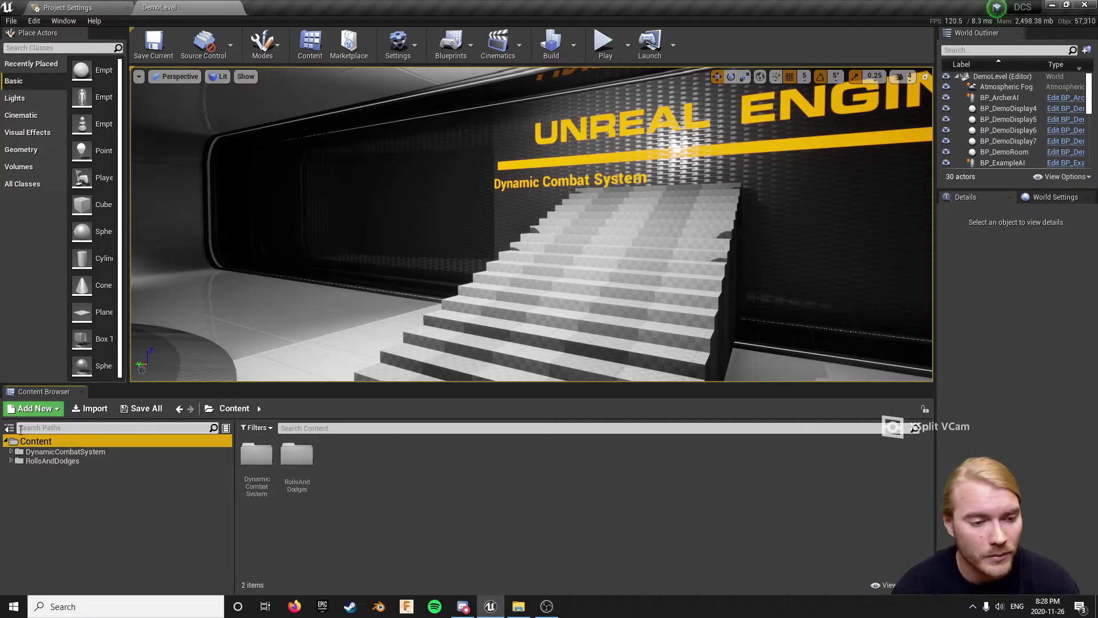
- Open the RollForward_Root animation from the RollsAndDodges/Animations/RootMotion folder
{"action": "left_click", "coordinate": [298, 484]}
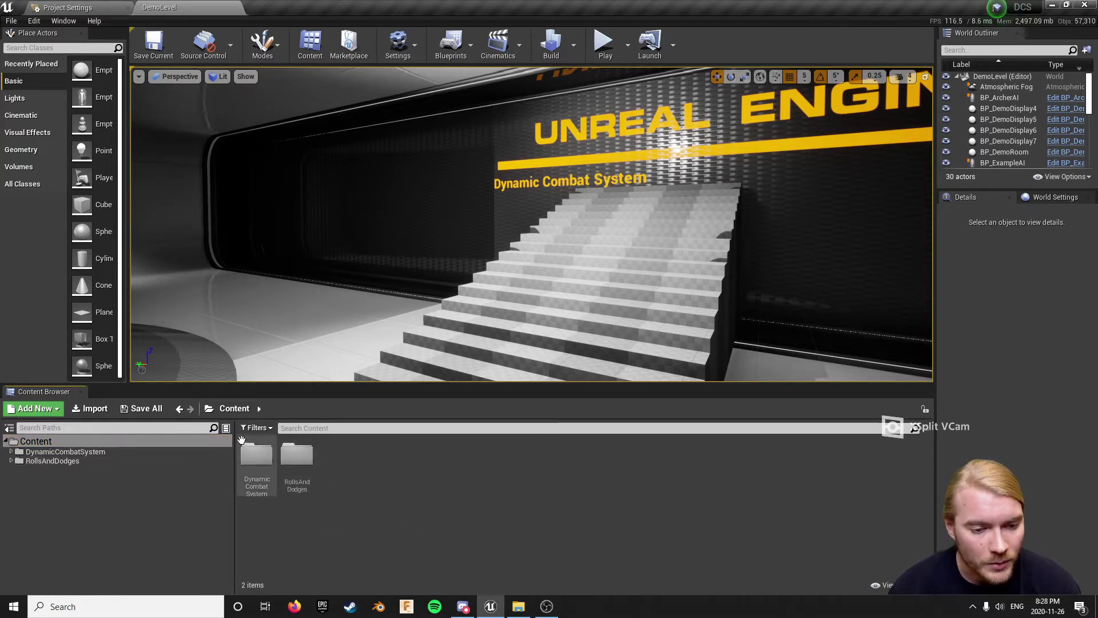
{"action": "double_click", "coordinate": [261, 463]}
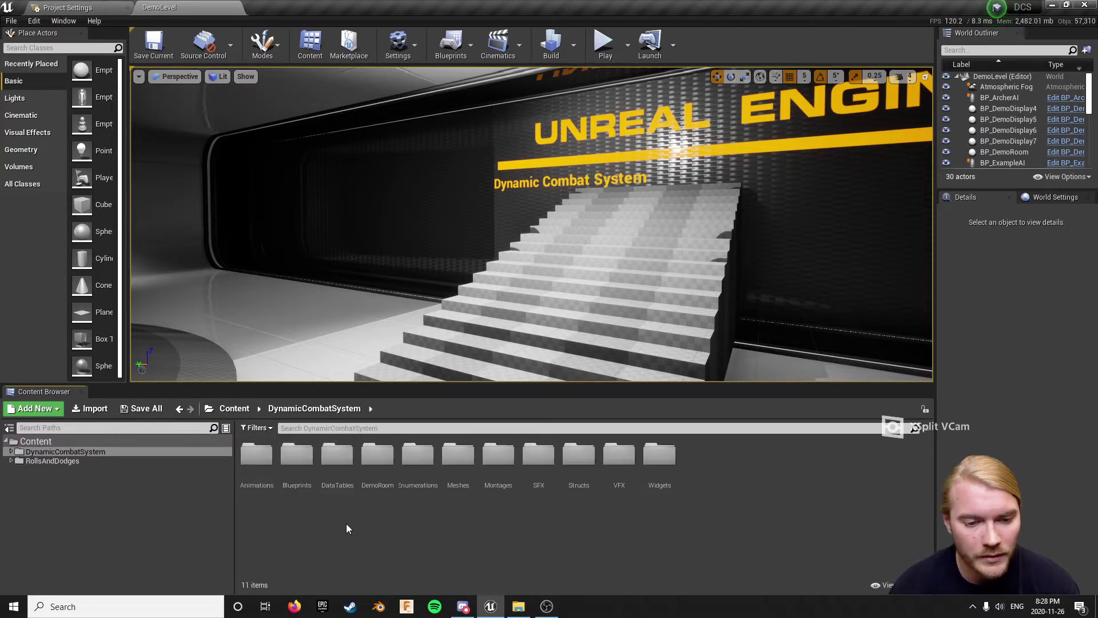
{"action": "left_click", "coordinate": [243, 408]}
{"action": "double_click", "coordinate": [297, 474]}
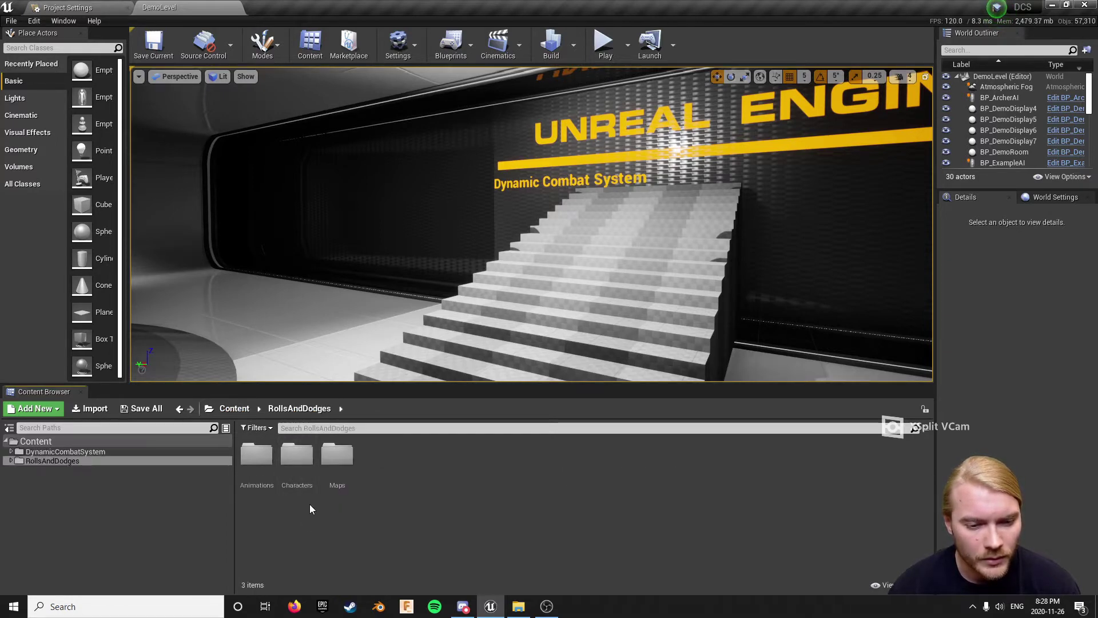
{"action": "double_click", "coordinate": [256, 466]}
{"action": "double_click", "coordinate": [296, 455]}
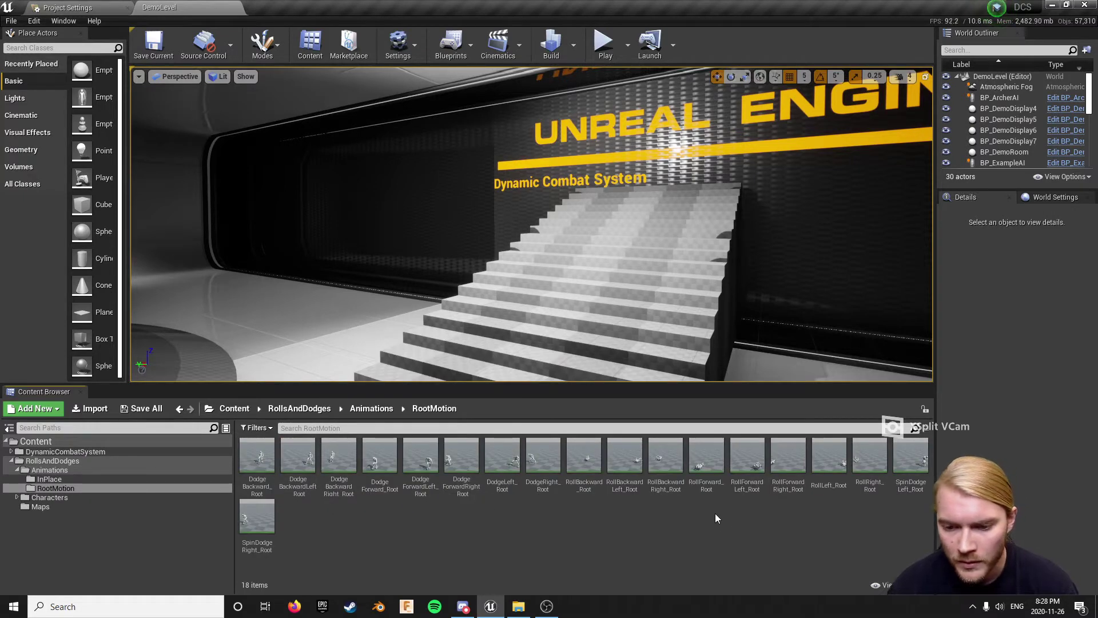
{"action": "double_click", "coordinate": [707, 458]}
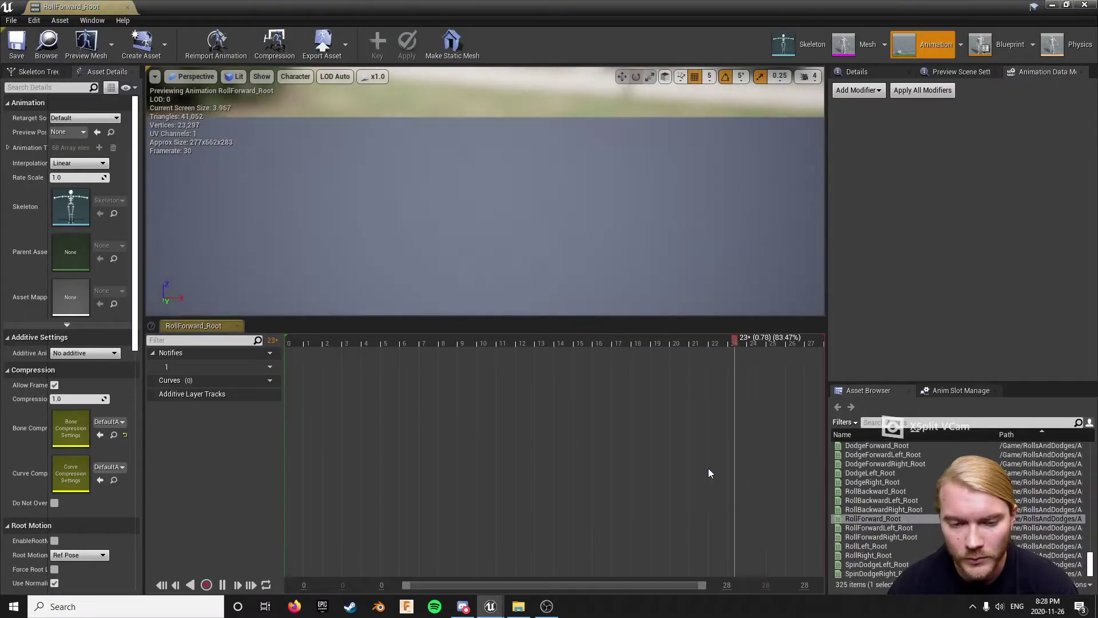
- Dock the RollForward_Root editor beside its skeleton's editor, compare the animation with Skeleton_CombatMannequin, and close both
{"action": "left_click", "coordinate": [796, 50]}
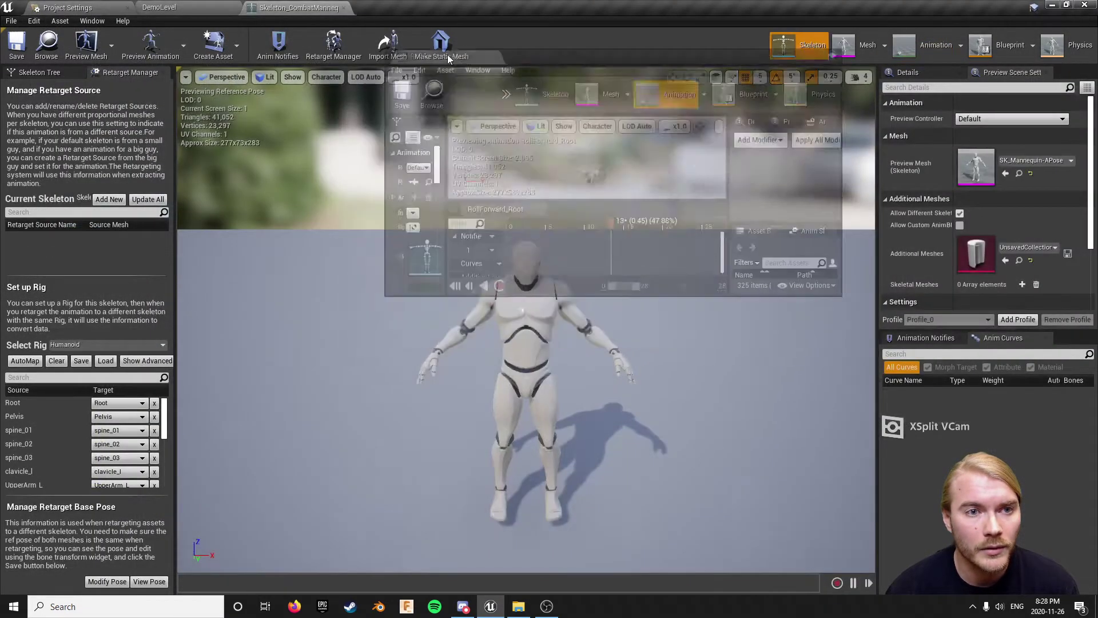
{"action": "left_click_drag", "start_coordinate": [447, 55], "coordinate": [456, 12]}
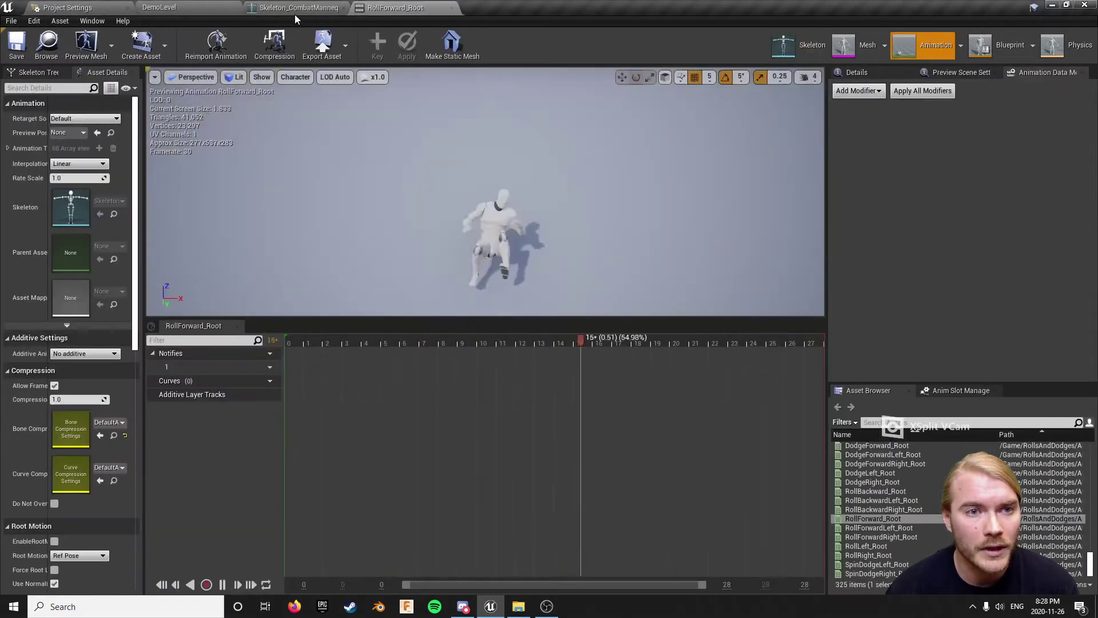
{"action": "left_click", "coordinate": [296, 13]}
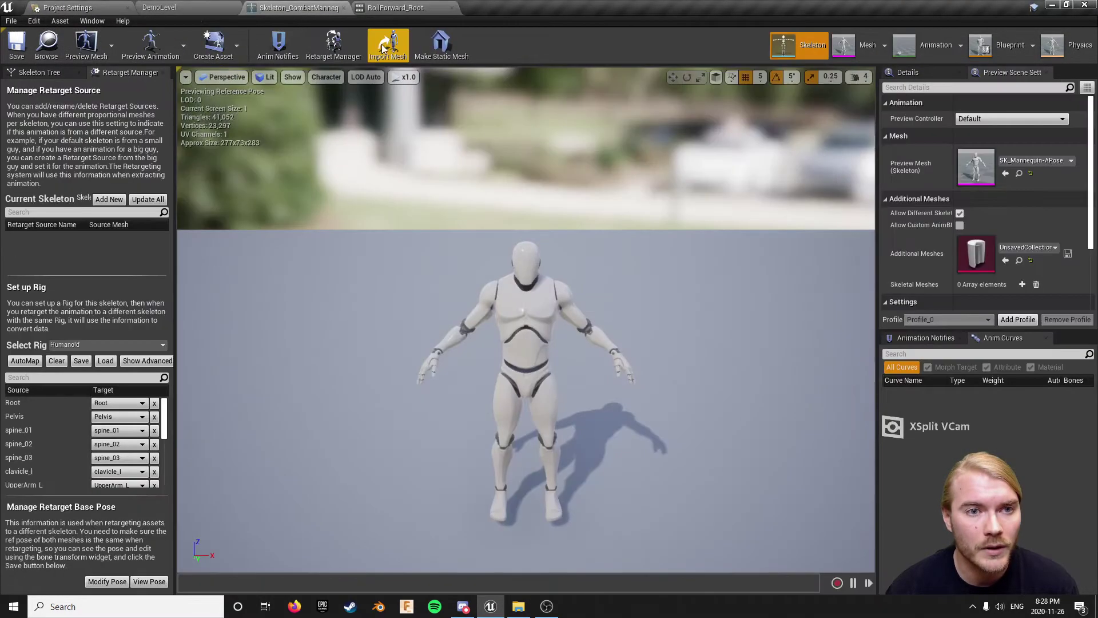
{"action": "left_click", "coordinate": [394, 9]}
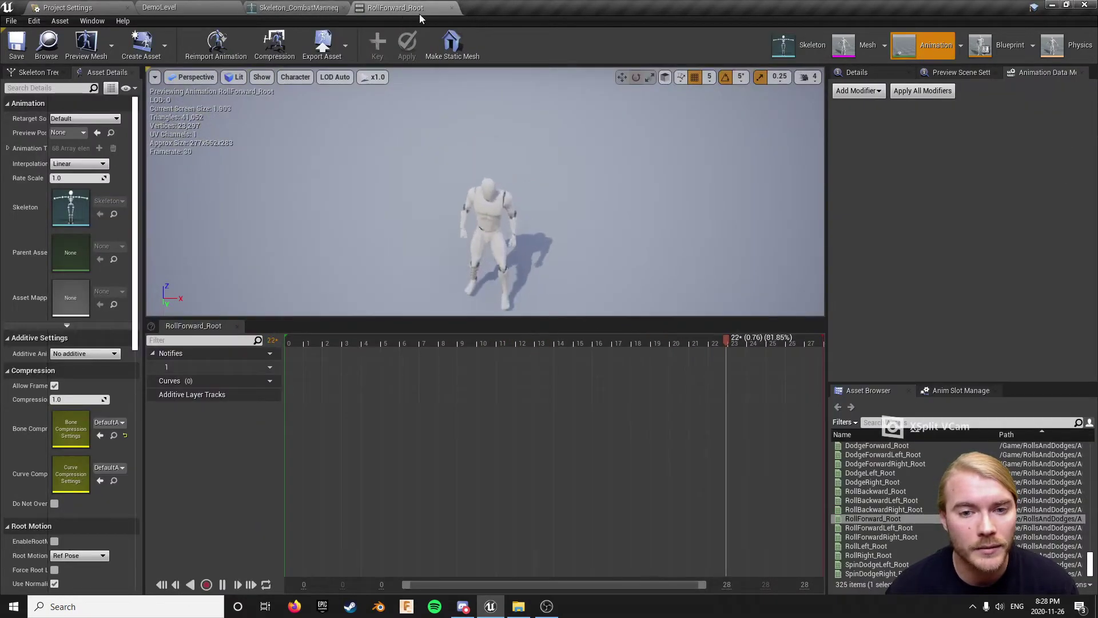
{"action": "left_click", "coordinate": [452, 8]}
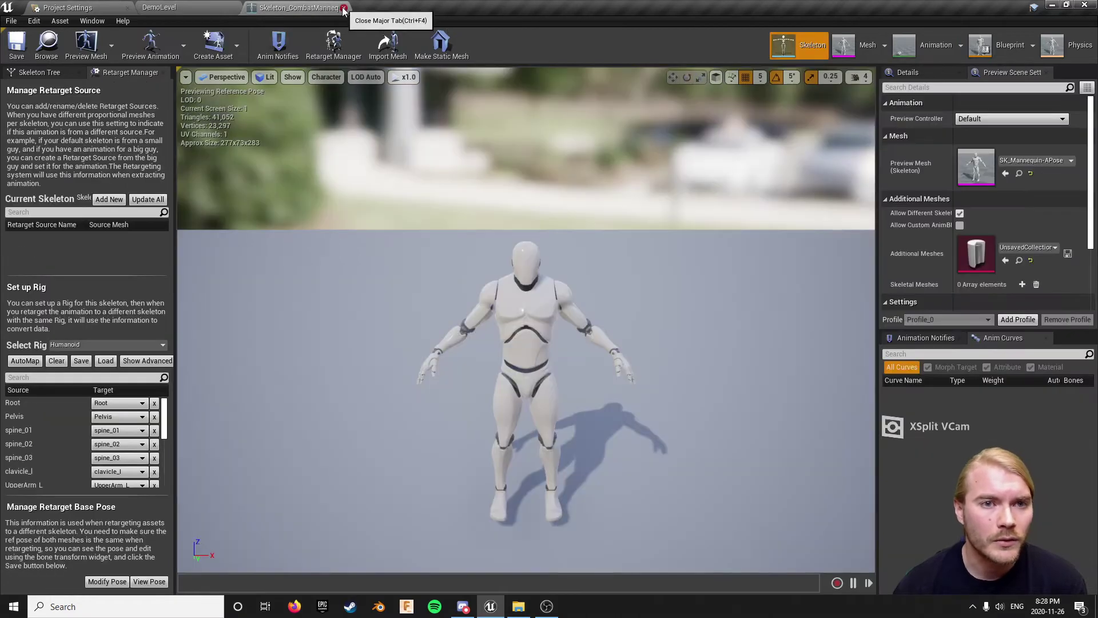
{"action": "left_click", "coordinate": [344, 8]}
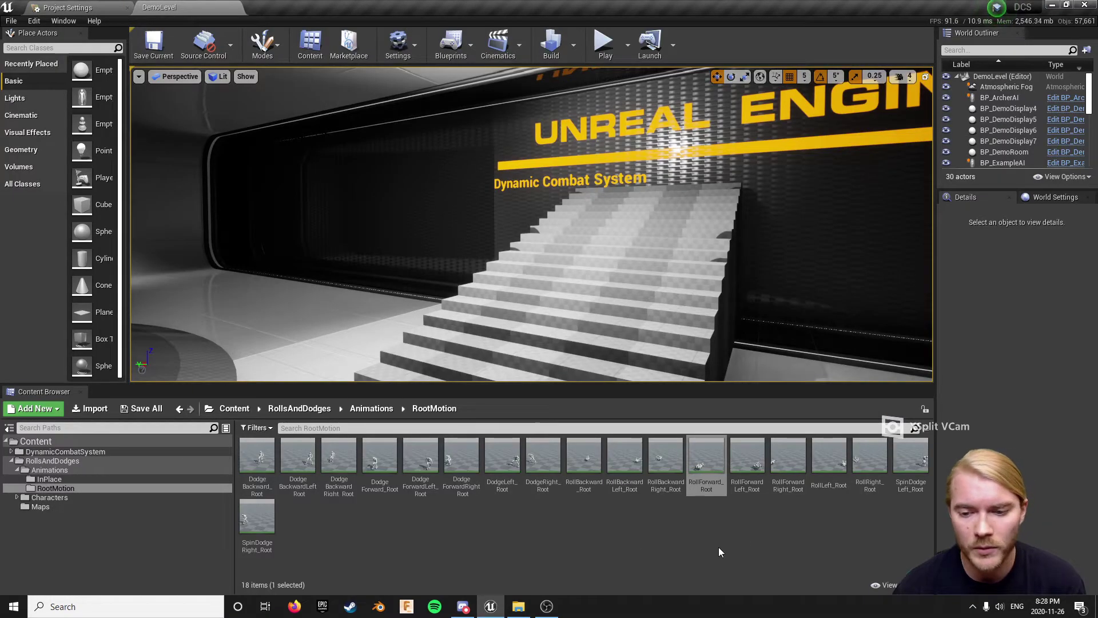
- Search the whole Content folder for "dt" to look over the data tables, and clear the search
{"action": "left_click", "coordinate": [232, 410]}
{"action": "left_click", "coordinate": [317, 430]}
{"action": "type", "text": "d"}
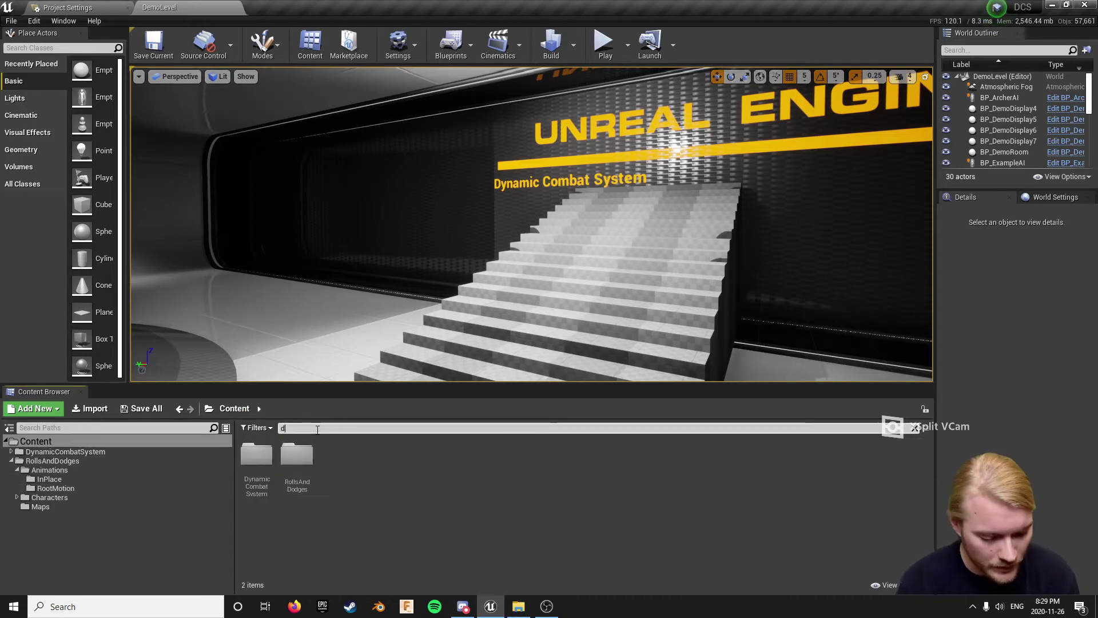
{"action": "type", "text": "t"}
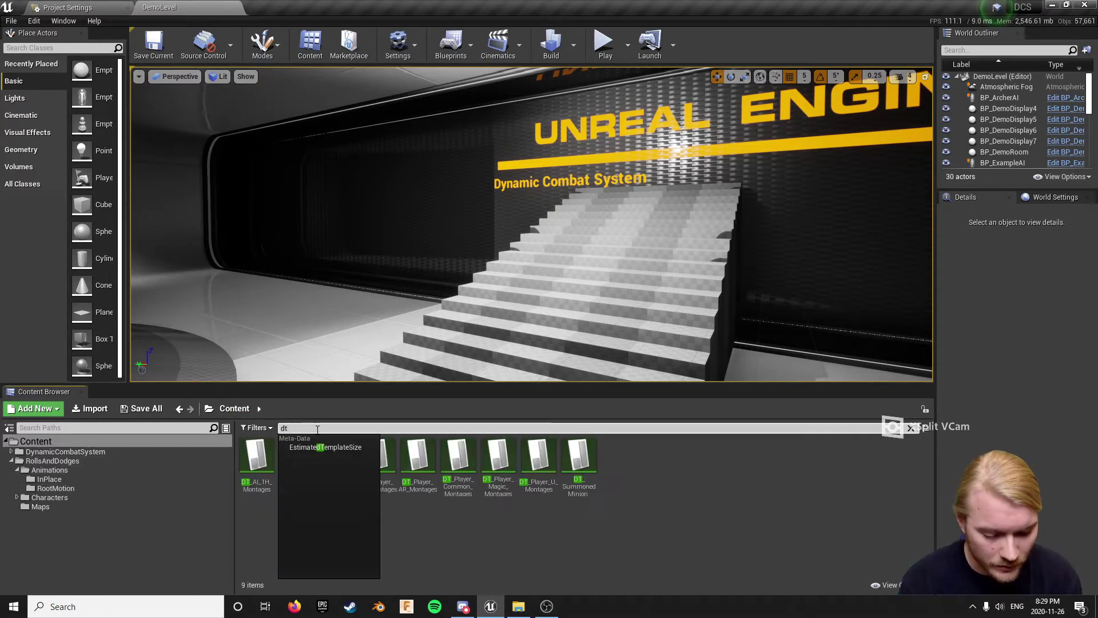
{"action": "left_click", "coordinate": [557, 546]}
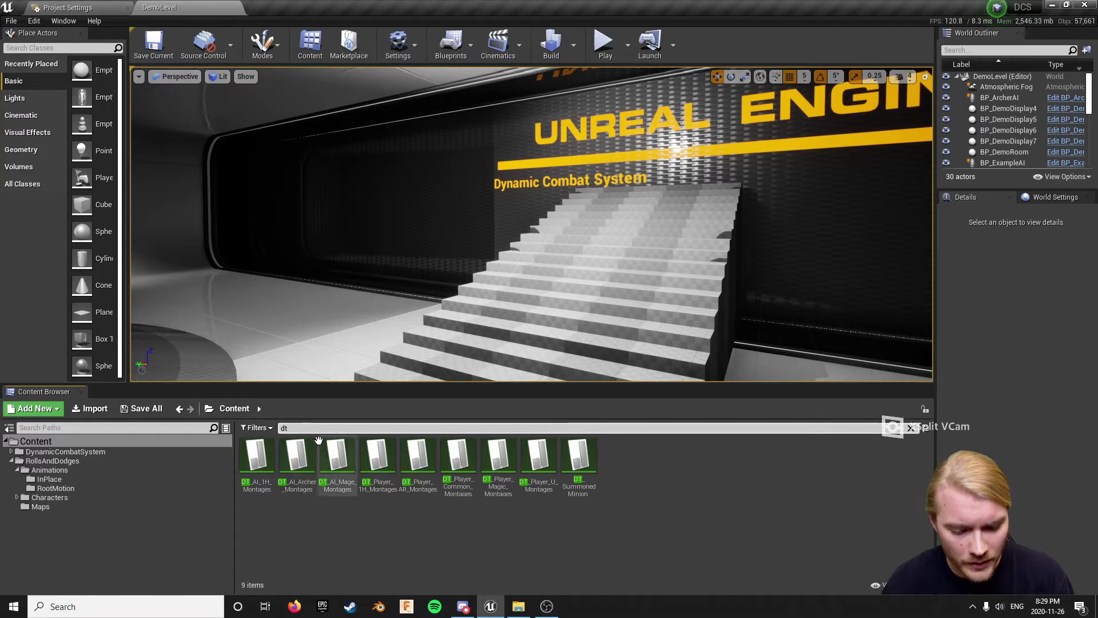
{"action": "key", "text": "BackSpace"}
{"action": "key", "text": "BackSpace"}
- Open DT_Player_1H_Montages from DynamicCombatSystem/DataTables, examine the montages of its HeavyAttack row, and close the table
{"action": "double_click", "coordinate": [260, 468]}
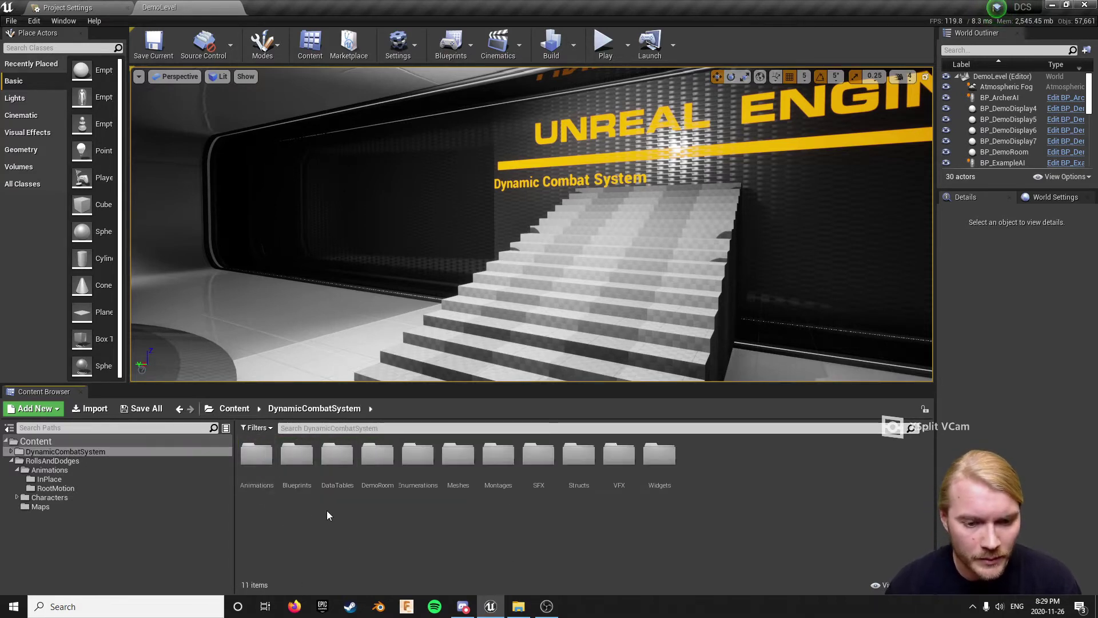
{"action": "double_click", "coordinate": [338, 456]}
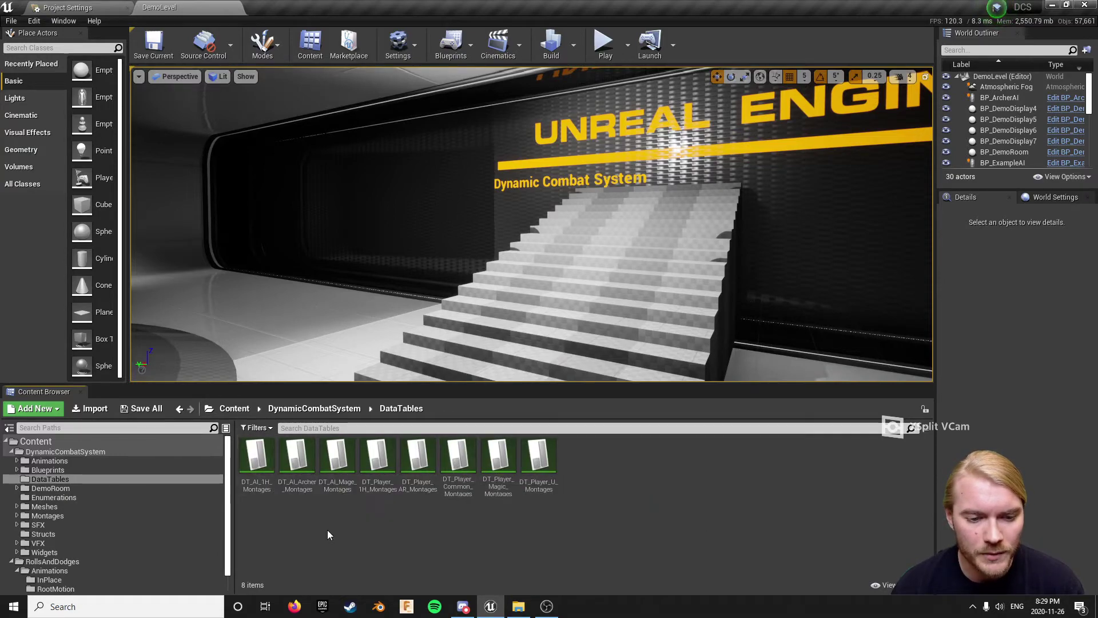
{"action": "double_click", "coordinate": [377, 456]}
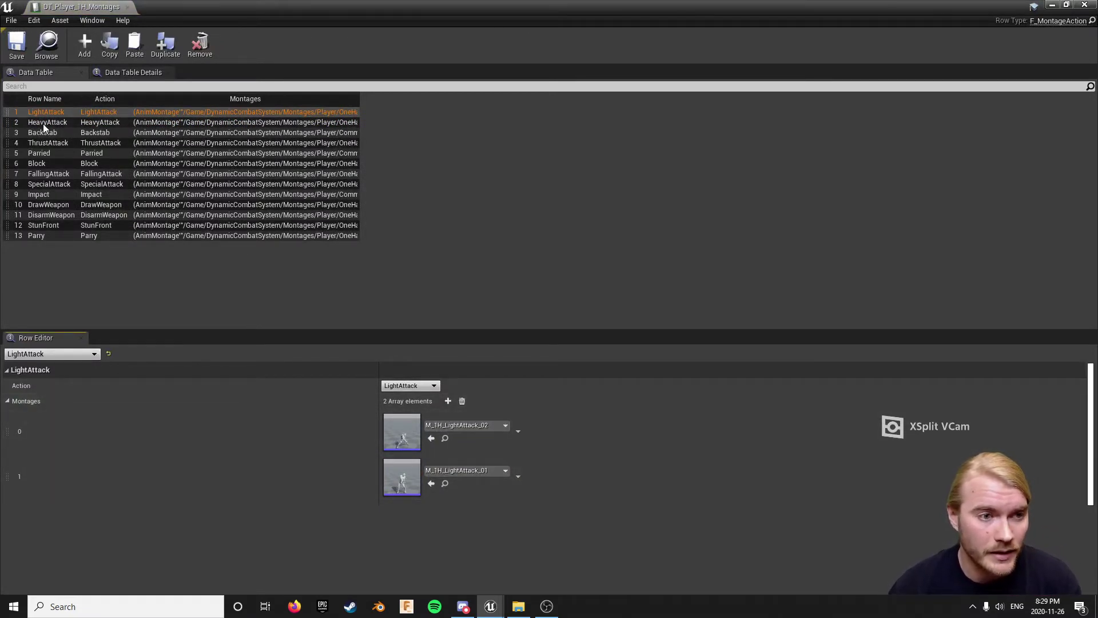
{"action": "left_click", "coordinate": [43, 123]}
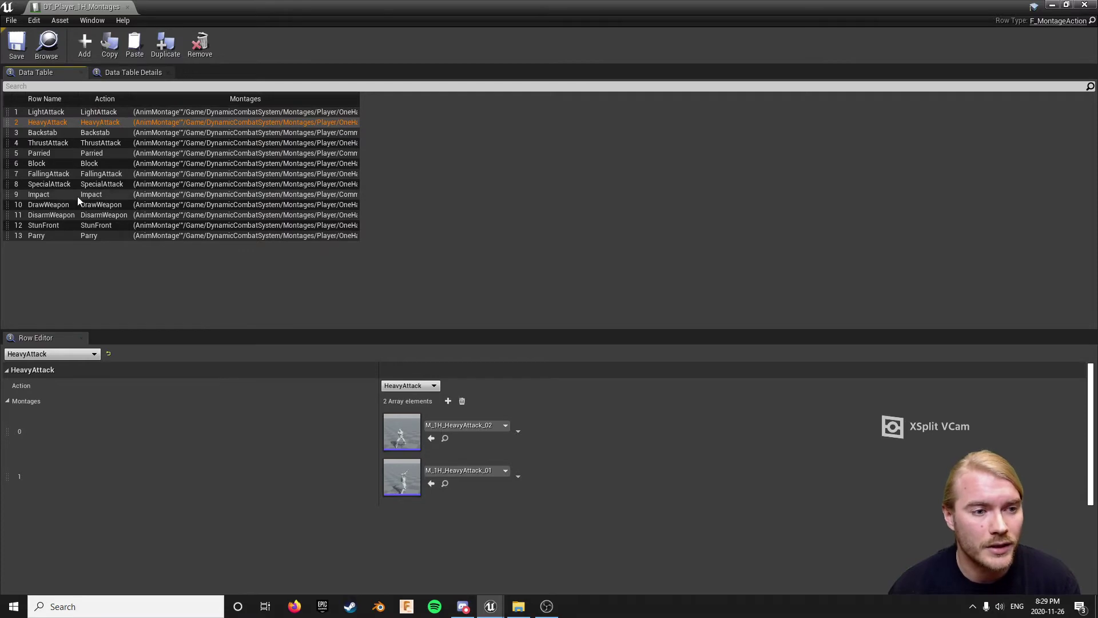
{"action": "left_click", "coordinate": [127, 7]}
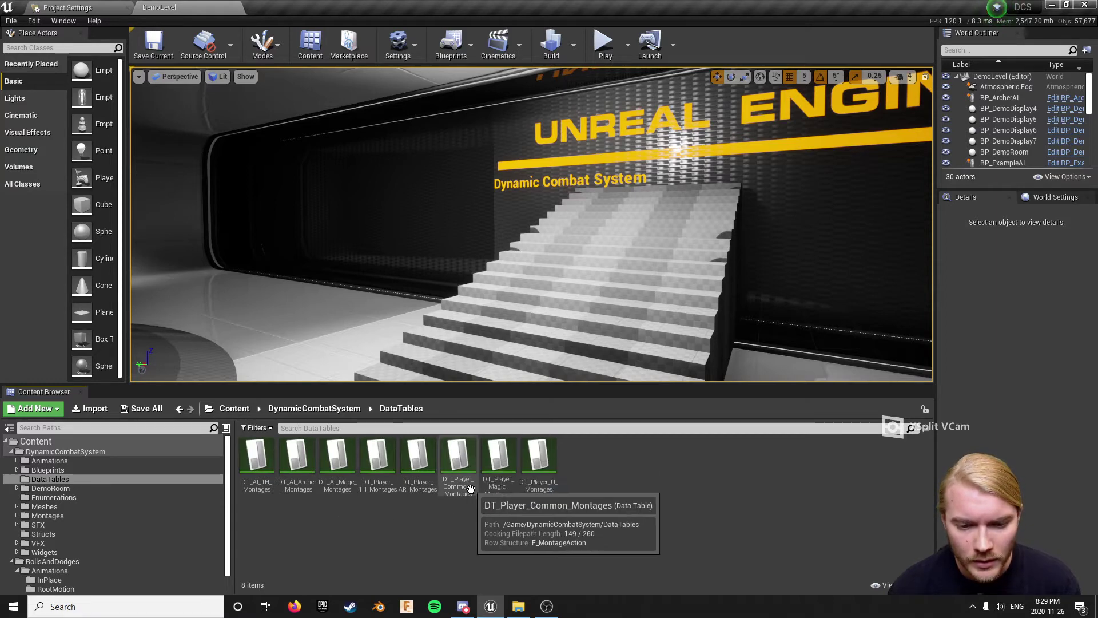
- Open the DT_Player_Common_Montages data table and open the M_Roll montage assigned to its RollForward row
{"action": "double_click", "coordinate": [458, 457]}
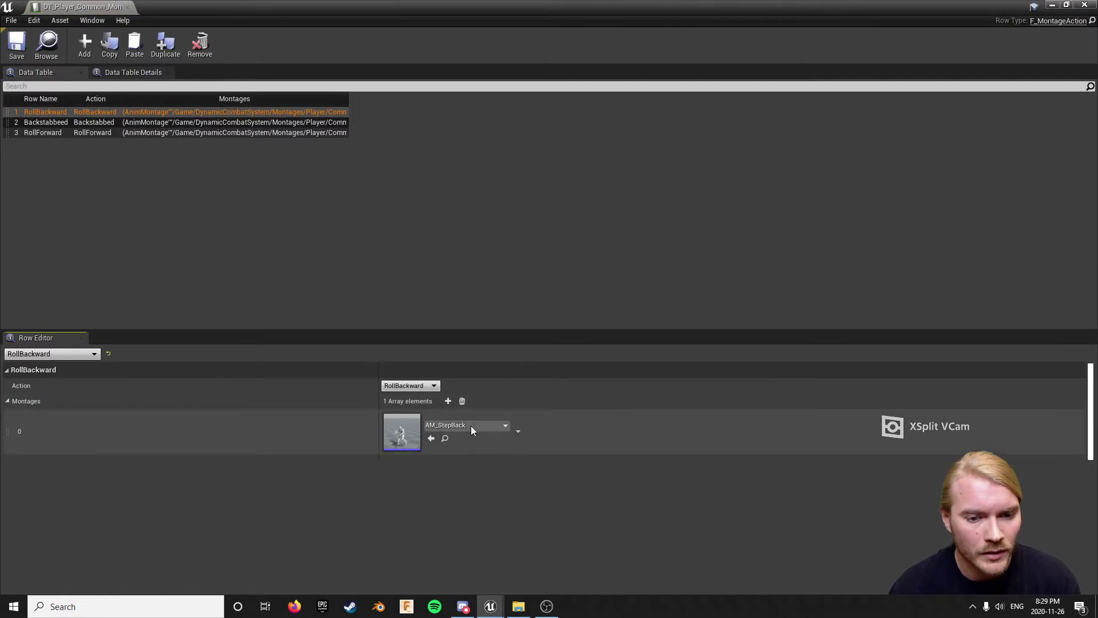
{"action": "left_click", "coordinate": [43, 132]}
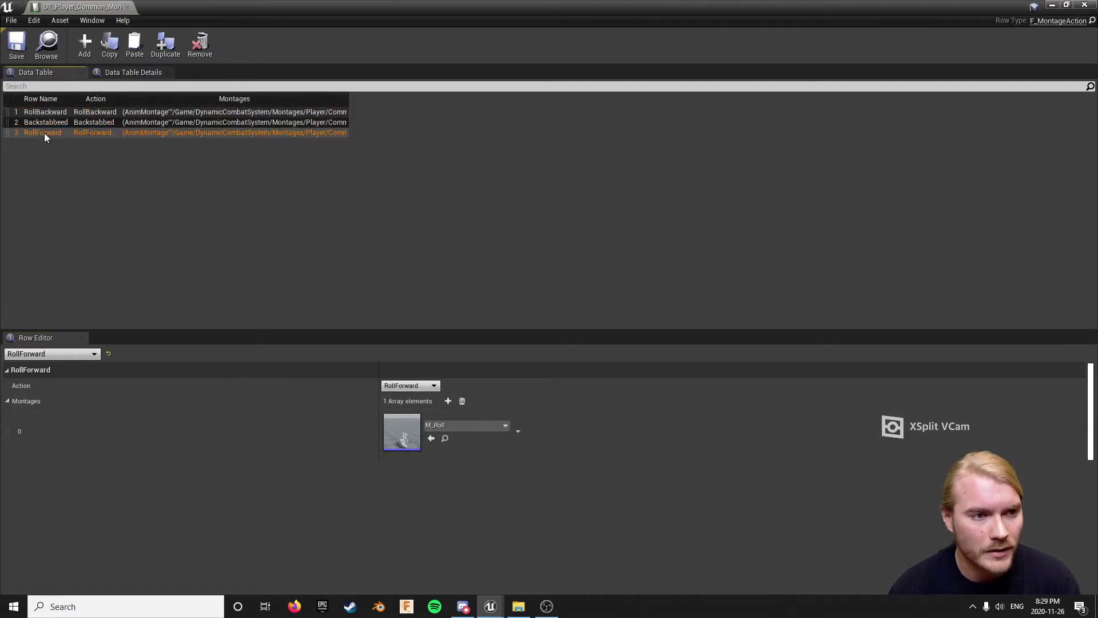
{"action": "double_click", "coordinate": [404, 430]}
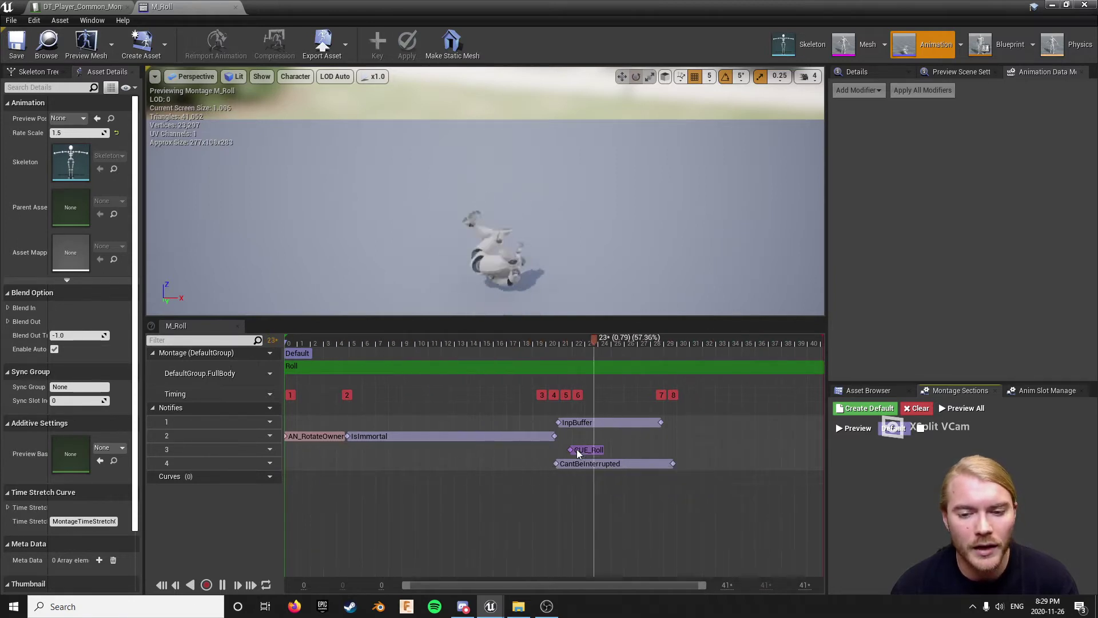
- Scrub through the M_Roll montage back to its first frame to examine its notifies, and close the montage
{"action": "left_click_drag", "start_coordinate": [436, 343], "coordinate": [322, 350]}
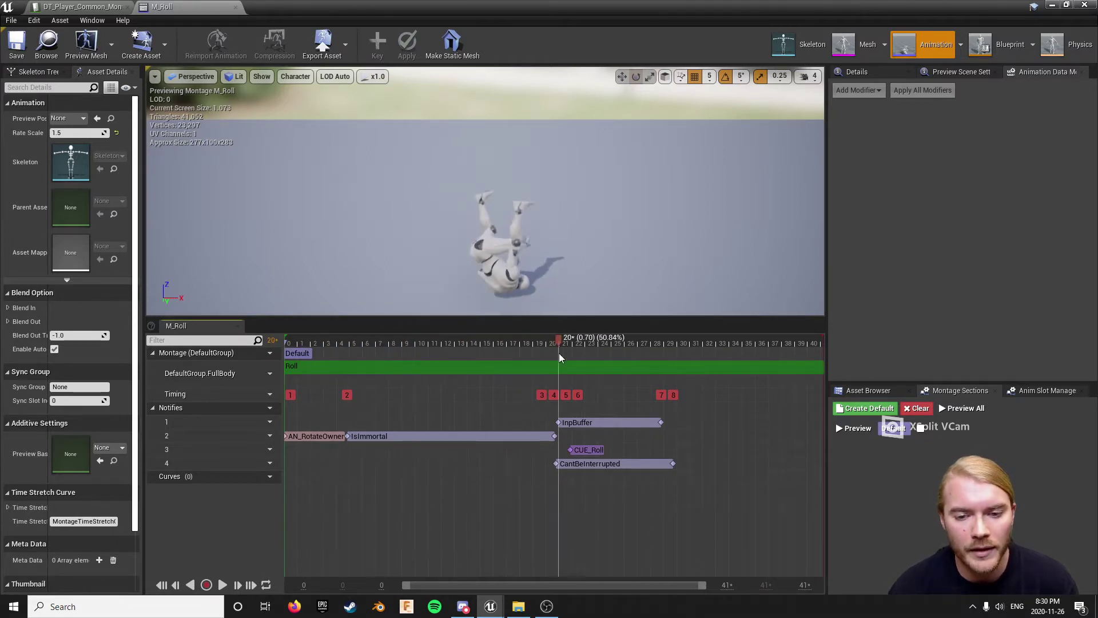
{"action": "left_click_drag", "start_coordinate": [559, 355], "coordinate": [269, 375]}
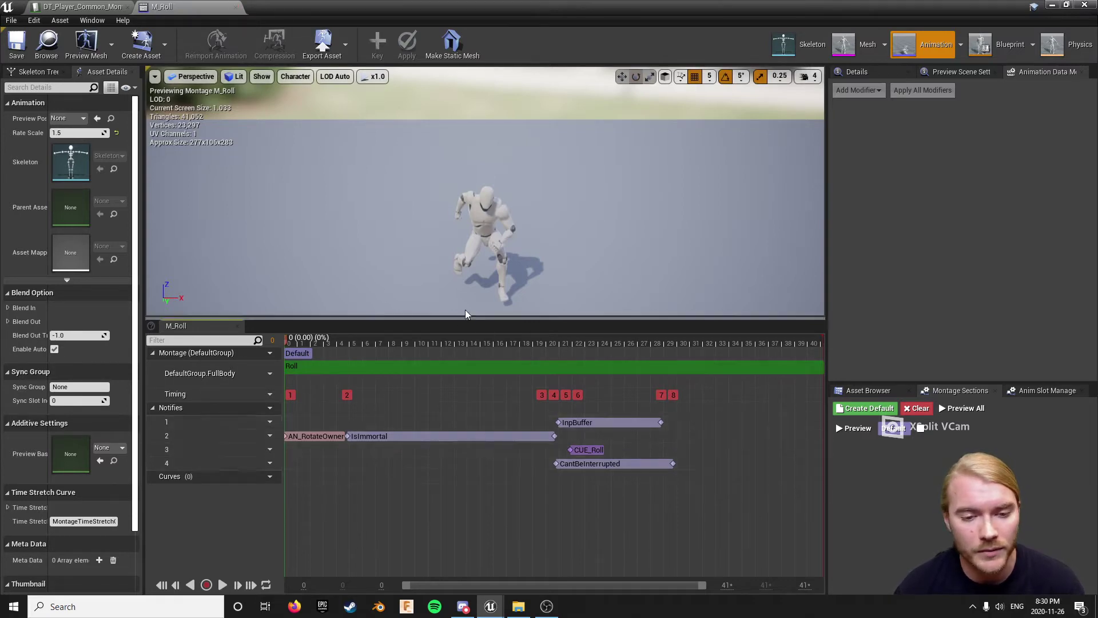
{"action": "left_click", "coordinate": [236, 7]}
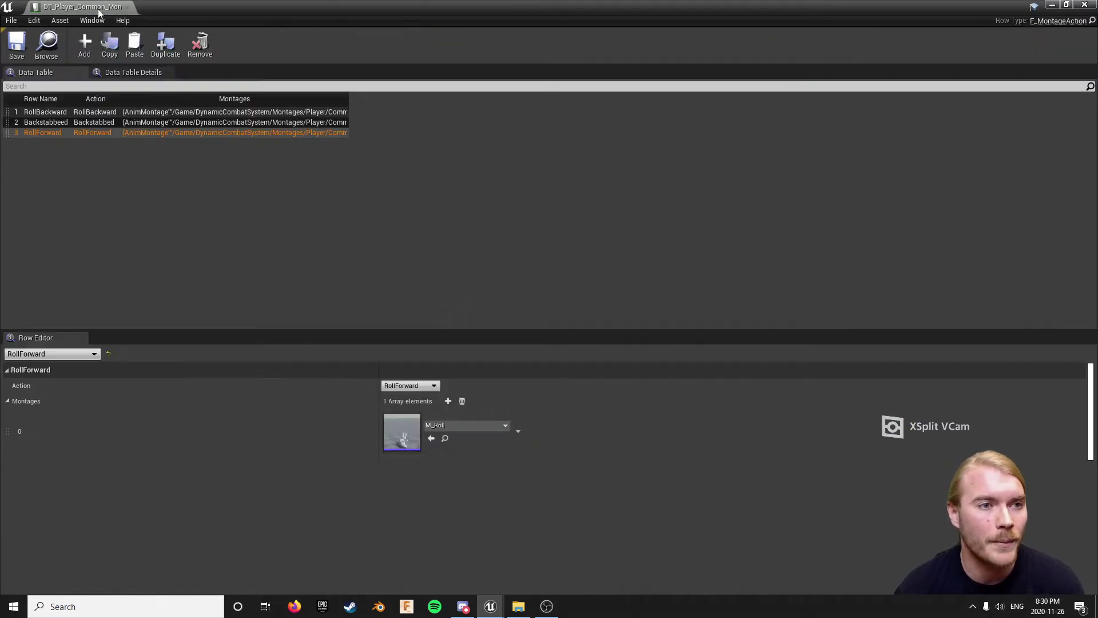
- Dock the DT_Player_Common_Montages editor beside the level editor and browse to the RollsAndDodges/Animations/RootMotion folder
{"action": "left_click_drag", "start_coordinate": [114, 10], "coordinate": [335, 19]}
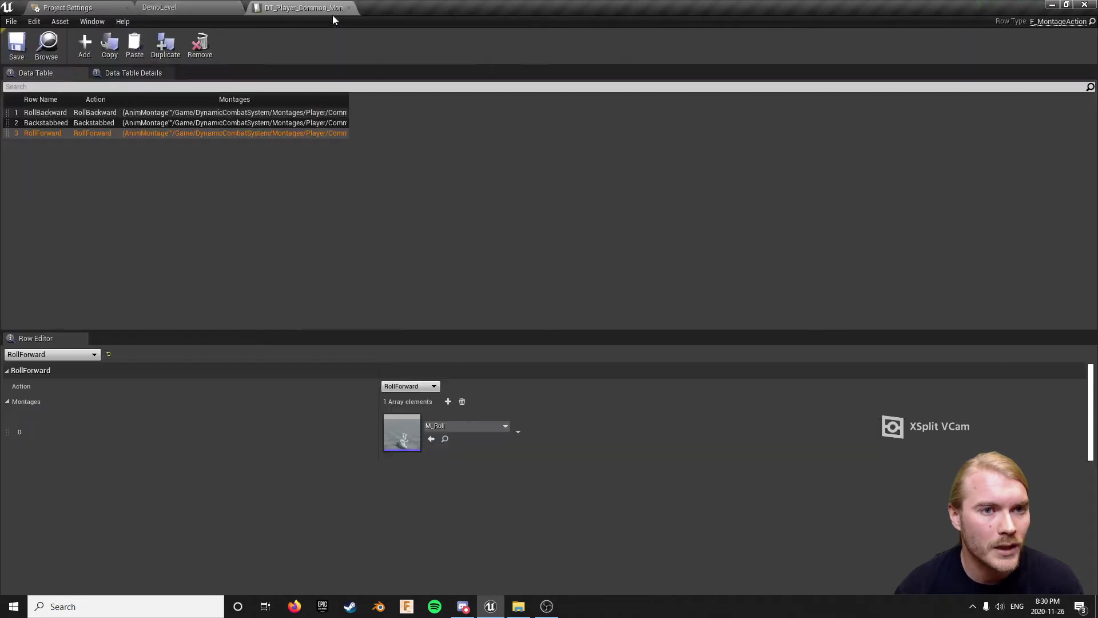
{"action": "left_click", "coordinate": [203, 8]}
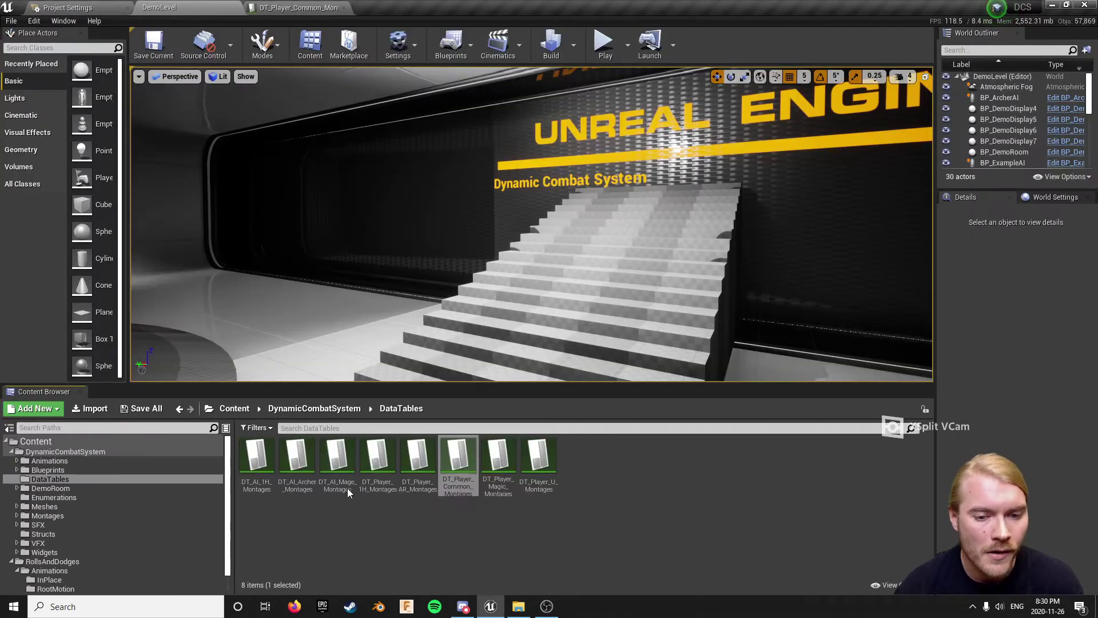
{"action": "left_click", "coordinate": [235, 408]}
{"action": "double_click", "coordinate": [297, 469]}
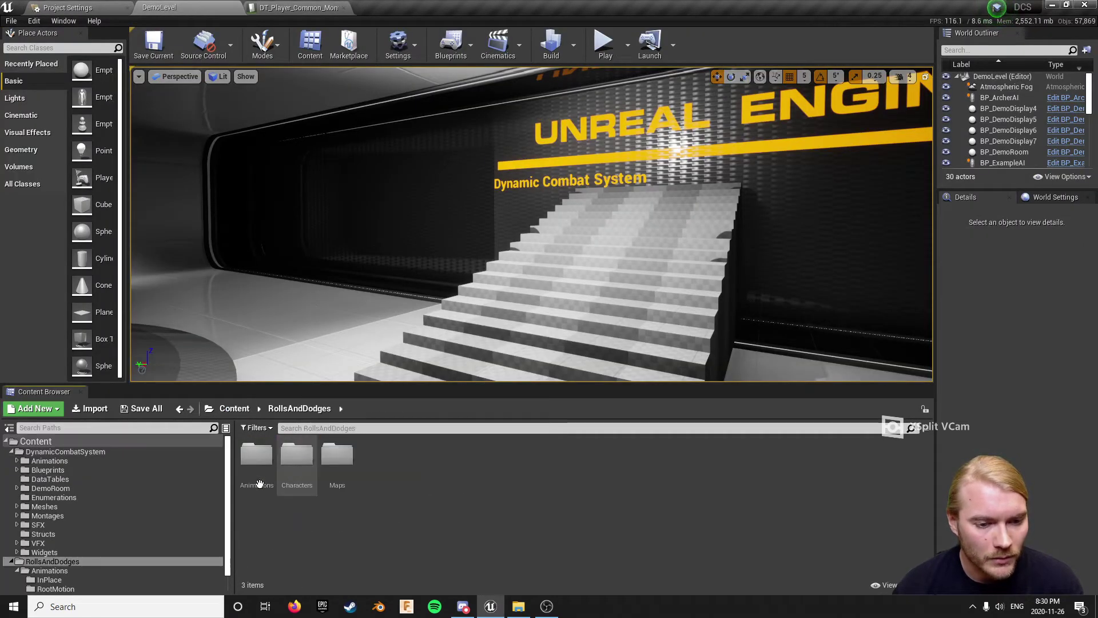
{"action": "double_click", "coordinate": [256, 461]}
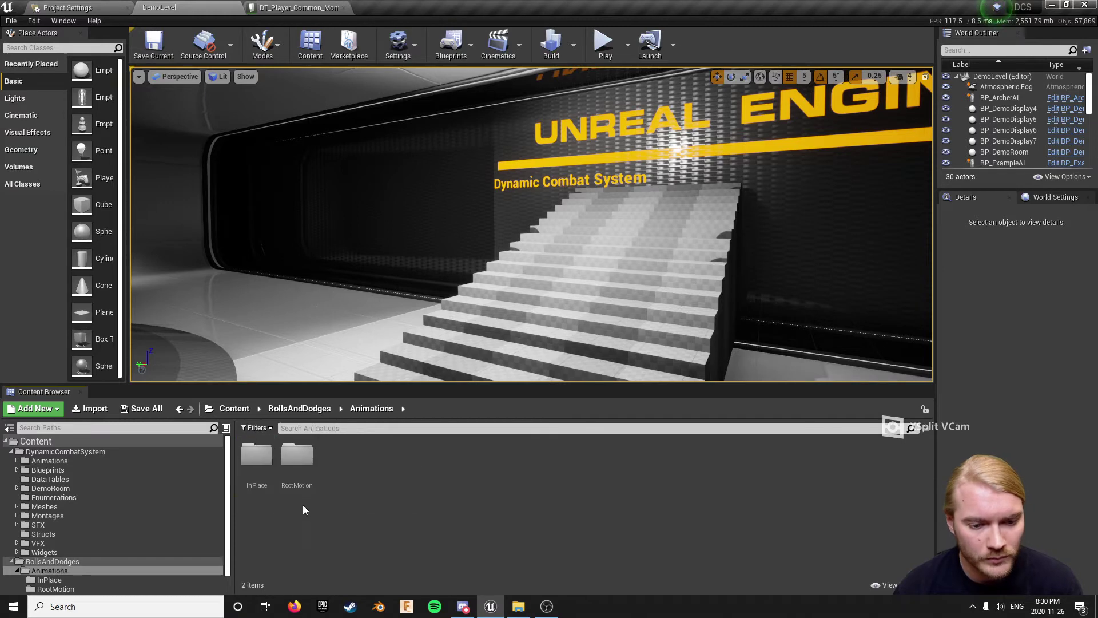
{"action": "double_click", "coordinate": [297, 455]}
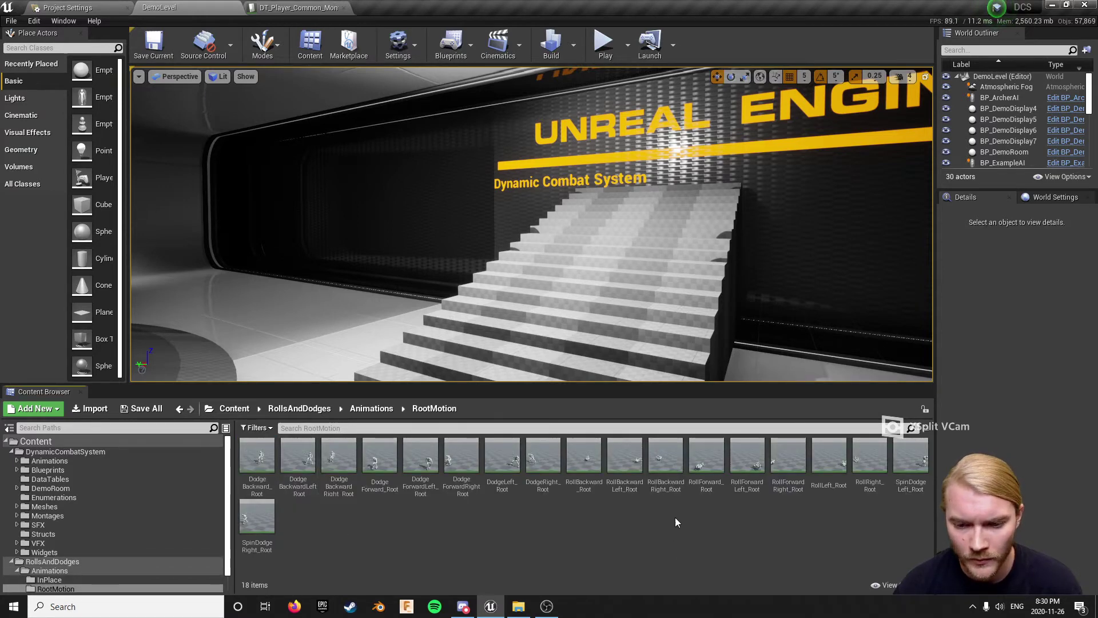
- Create an AnimMontage from the RollForward_Root animation and open the new montage
{"action": "left_click", "coordinate": [707, 455]}
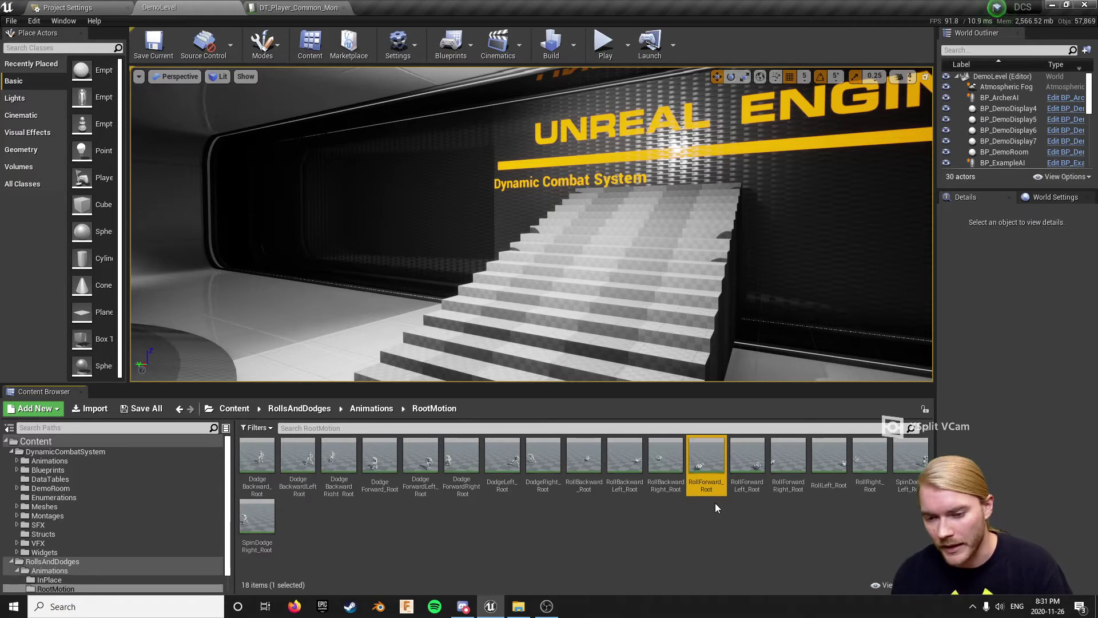
{"action": "mouse_move", "coordinate": [701, 464]}
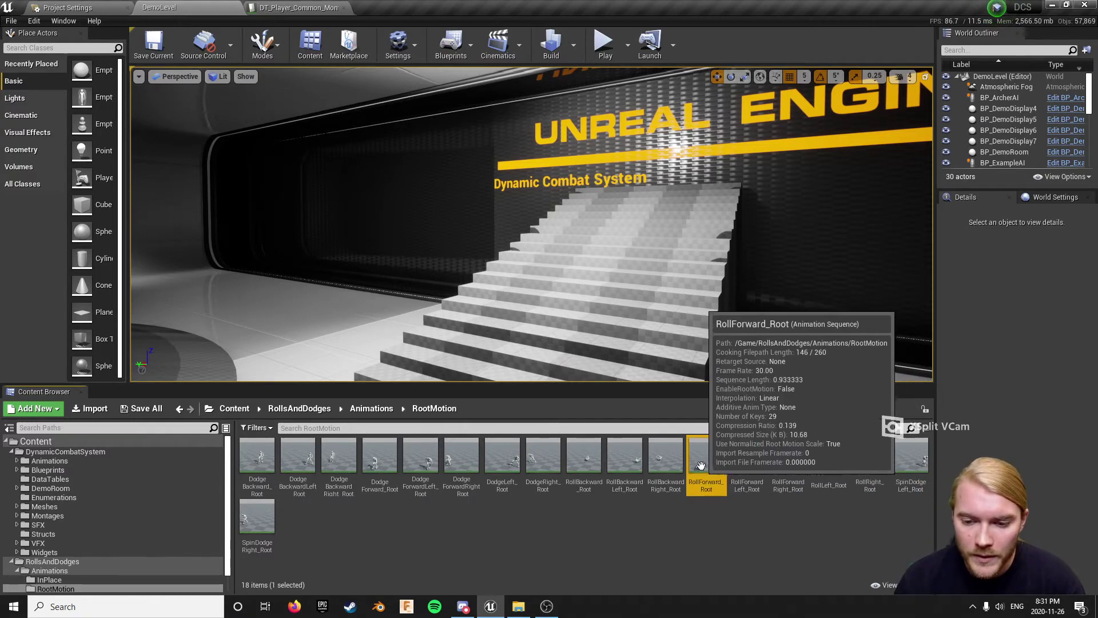
{"action": "right_click", "coordinate": [702, 465]}
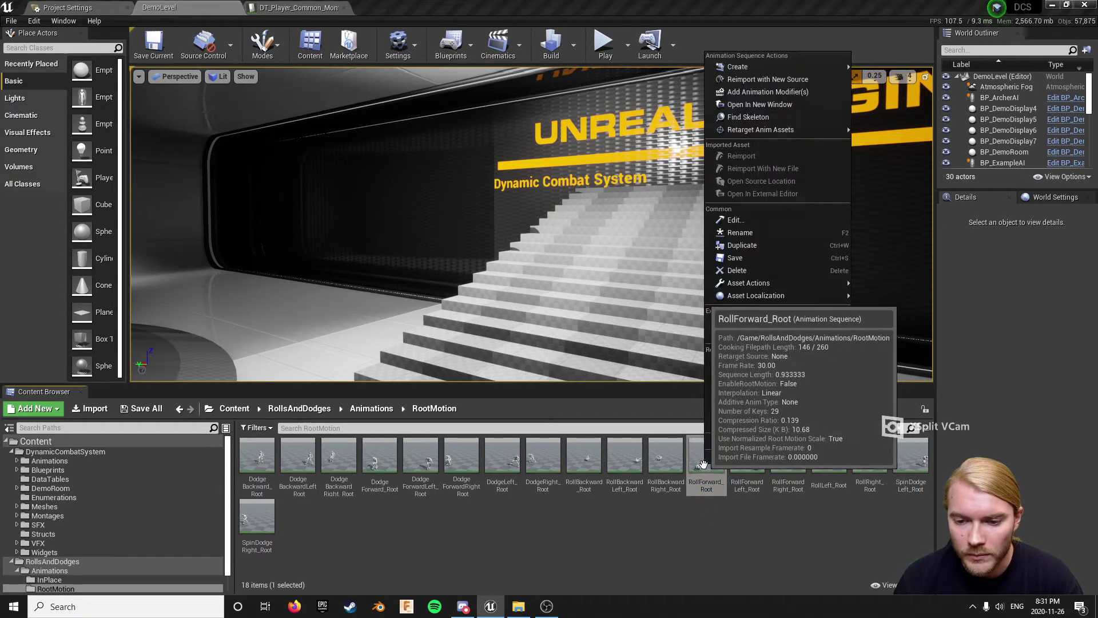
{"action": "mouse_move", "coordinate": [777, 67]}
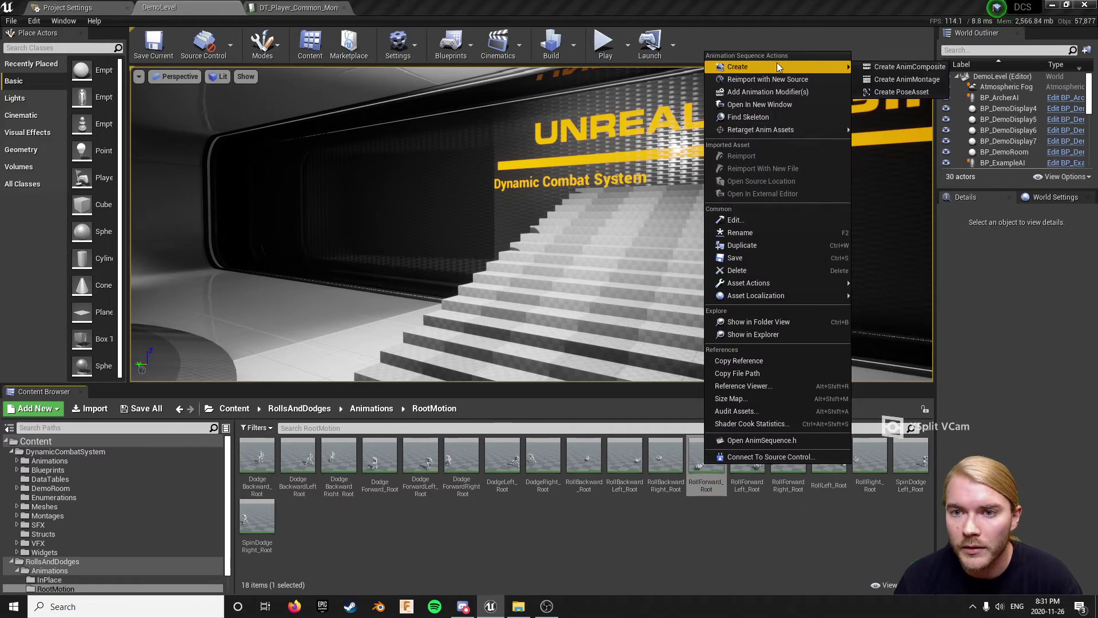
{"action": "left_click", "coordinate": [892, 79]}
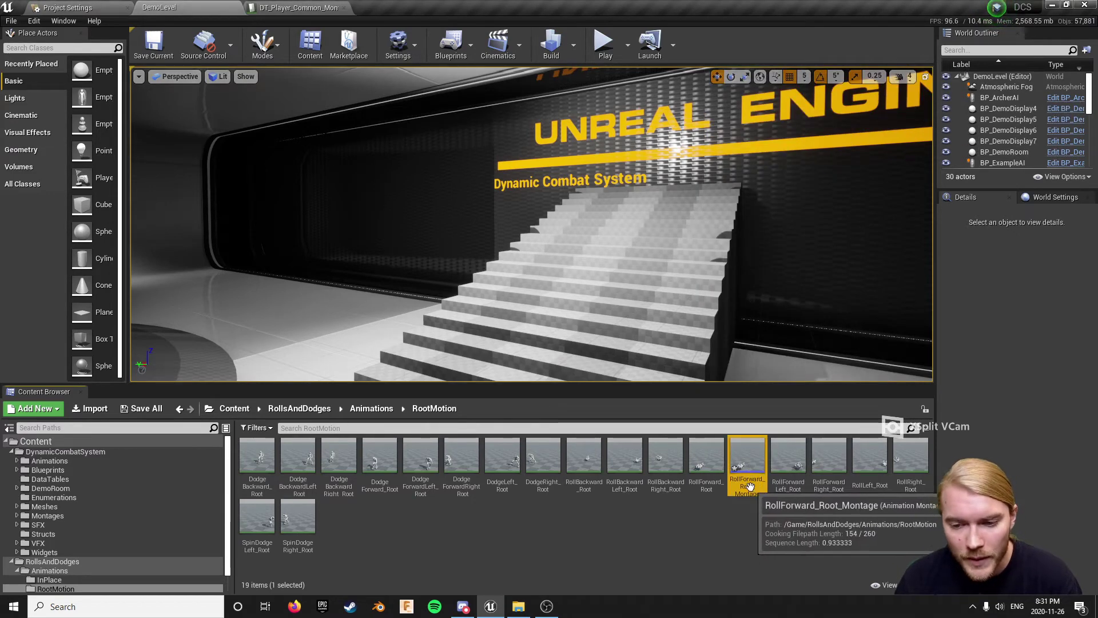
{"action": "double_click", "coordinate": [748, 463]}
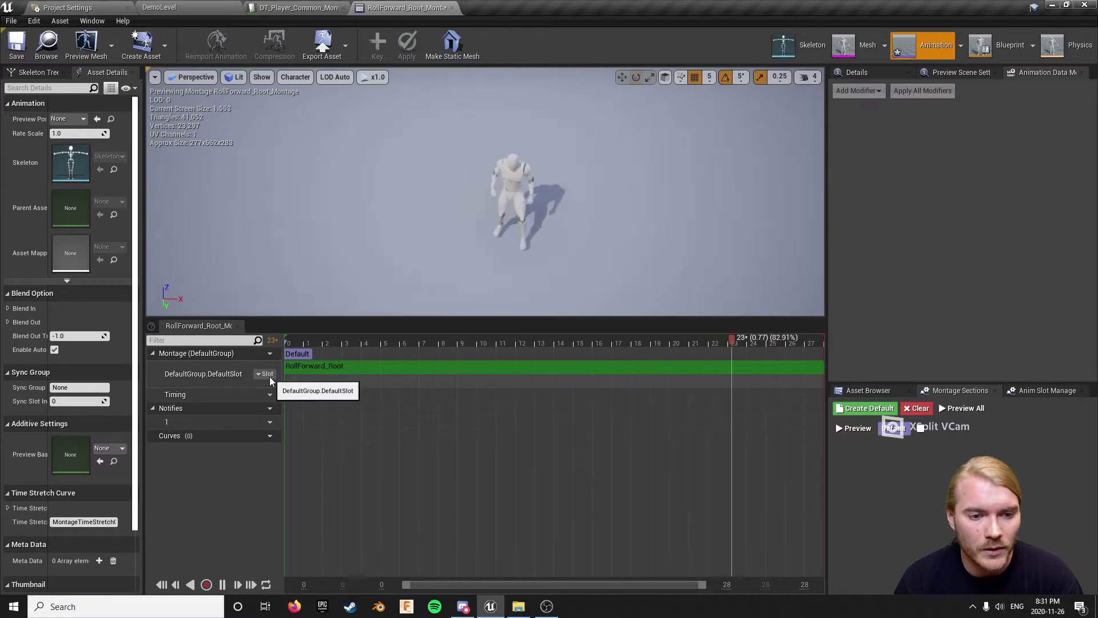
- Assign the RollForward_Root montage to the DefaultGroup.FullBody slot, save it and close its editor
{"action": "left_click", "coordinate": [268, 375]}
{"action": "left_click", "coordinate": [338, 414]}
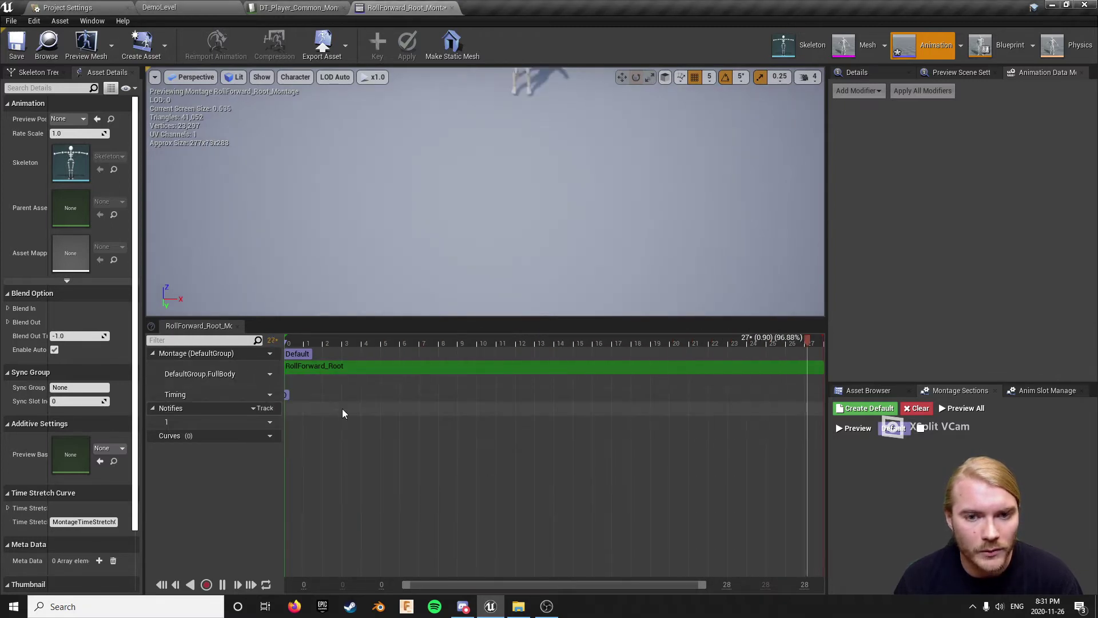
{"action": "left_click", "coordinate": [15, 46]}
{"action": "left_click", "coordinate": [452, 8]}
- Reopen RollForward_Root_Montage from the RootMotion folder and add three more notify tracks for a total of four
{"action": "left_click", "coordinate": [68, 7]}
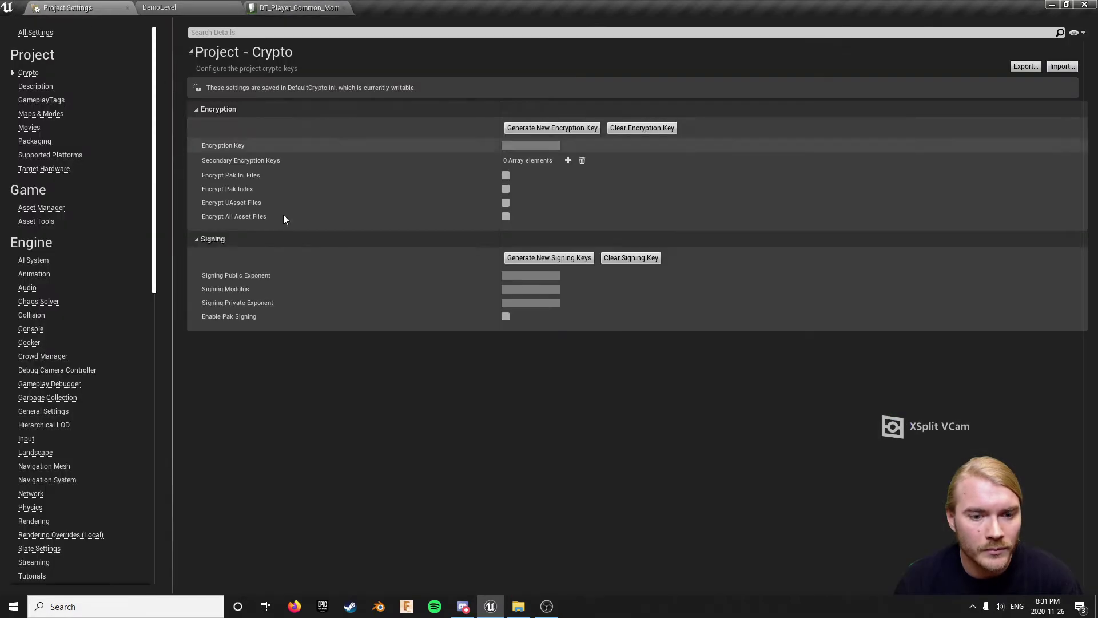
{"action": "left_click", "coordinate": [207, 6]}
{"action": "double_click", "coordinate": [754, 446]}
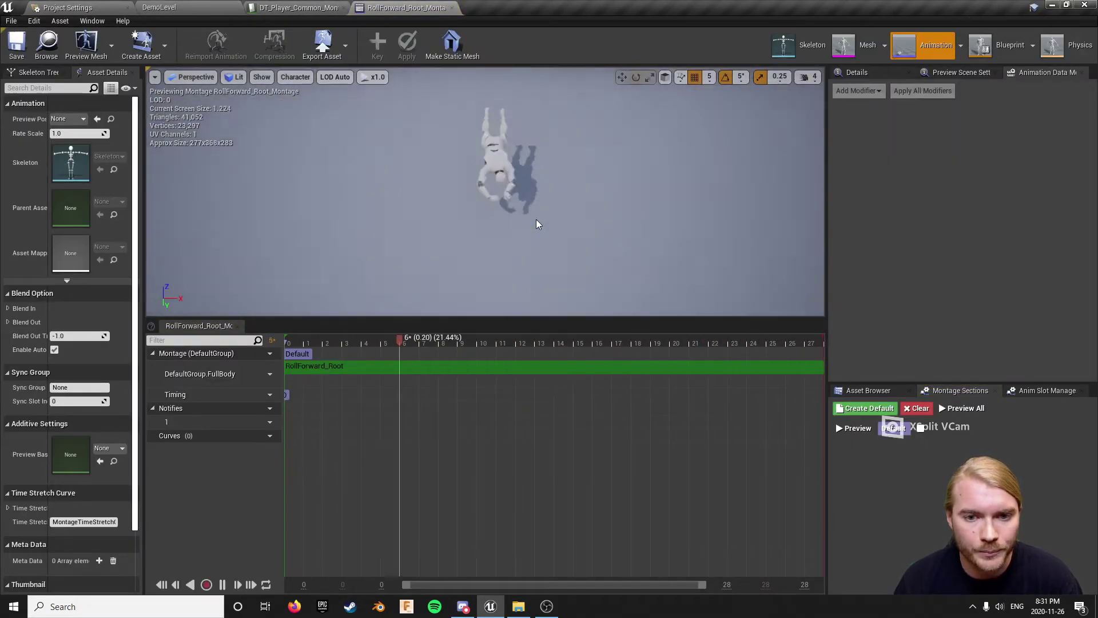
{"action": "left_click", "coordinate": [262, 408]}
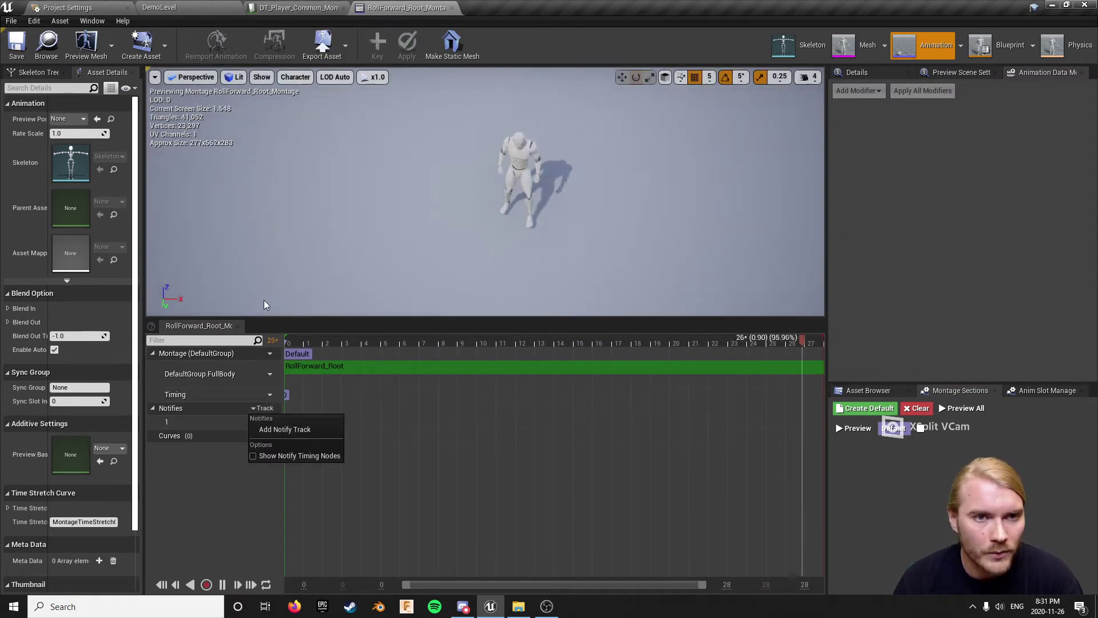
{"action": "left_click", "coordinate": [283, 429]}
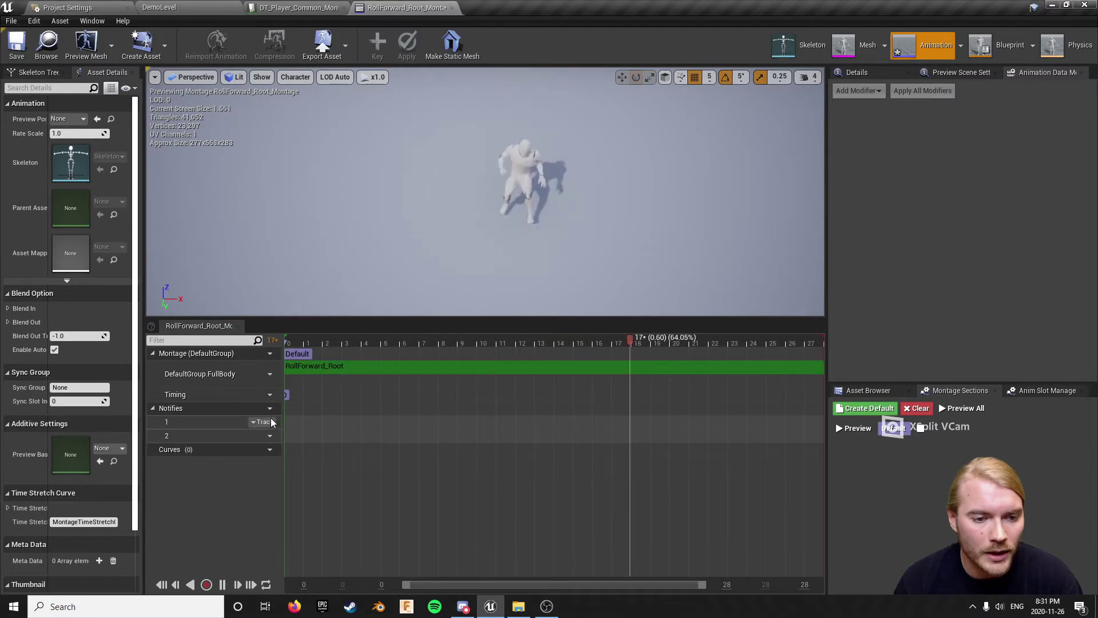
{"action": "left_click", "coordinate": [266, 410]}
{"action": "left_click", "coordinate": [276, 428]}
{"action": "left_click", "coordinate": [266, 409]}
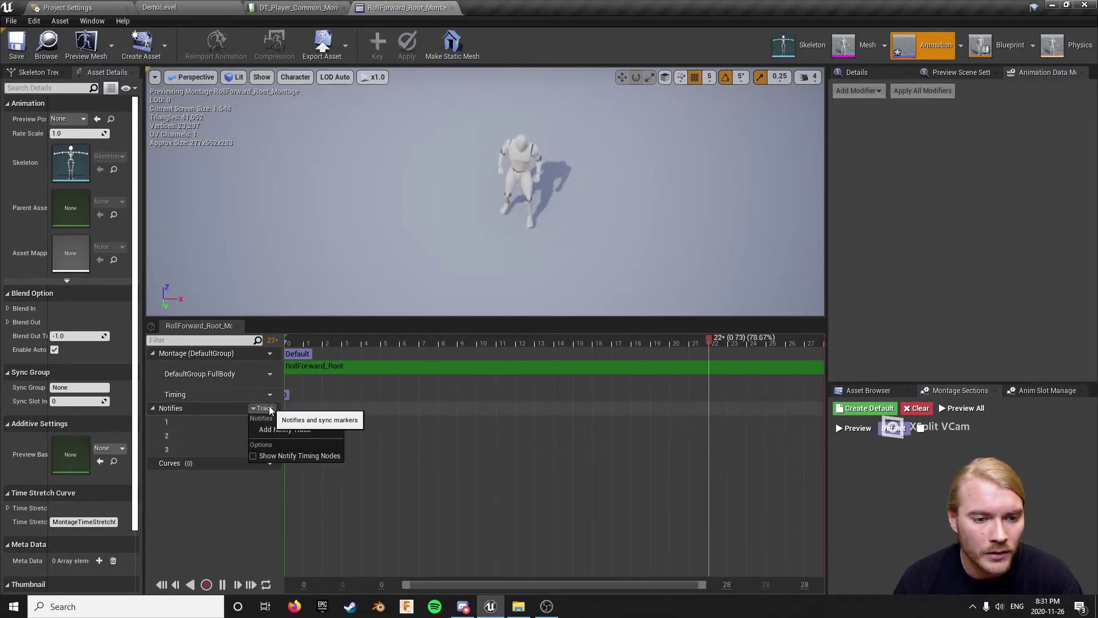
{"action": "left_click", "coordinate": [276, 428]}
- Open M_Roll from the RollForward row of DT_Player_Common_Montages and copy its InpBuffer notify state
{"action": "left_click", "coordinate": [320, 8]}
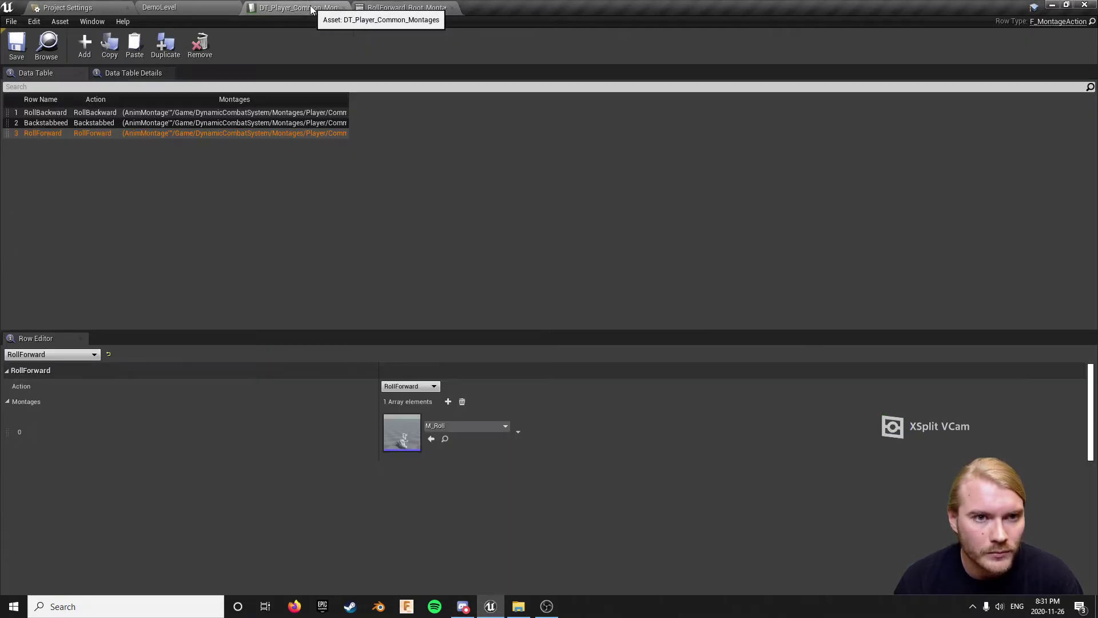
{"action": "double_click", "coordinate": [404, 426]}
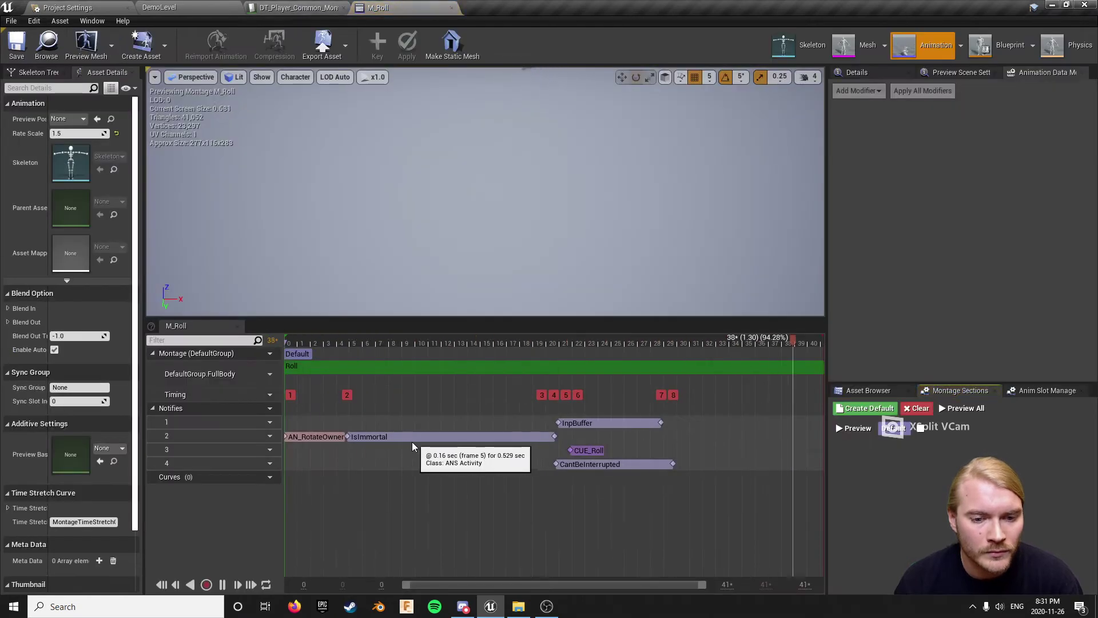
{"action": "right_click", "coordinate": [613, 424]}
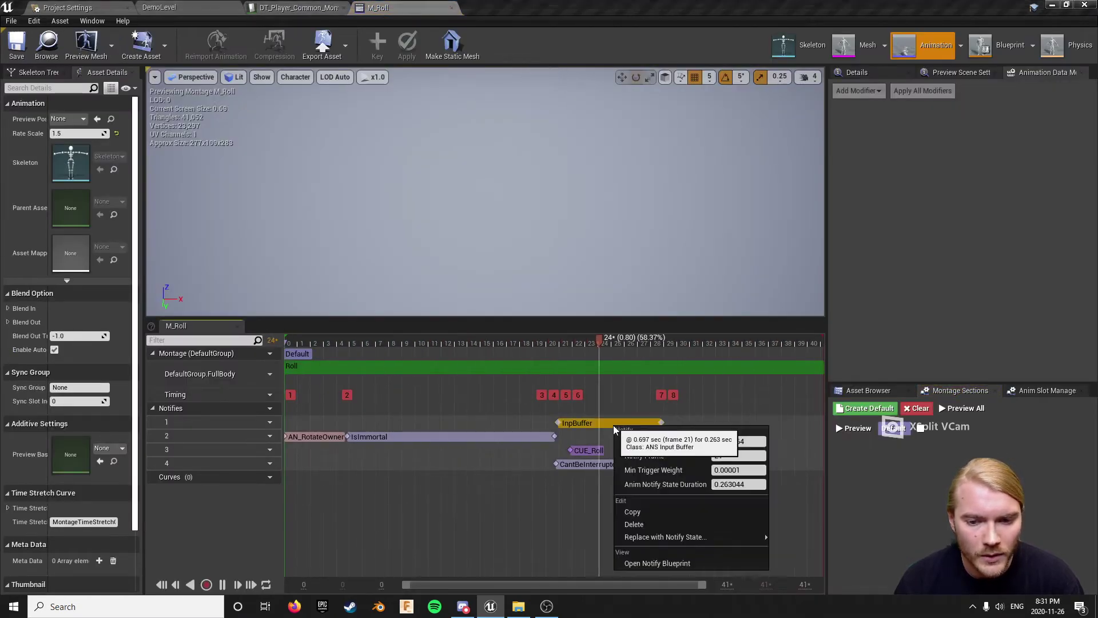
{"action": "left_click", "coordinate": [637, 516]}
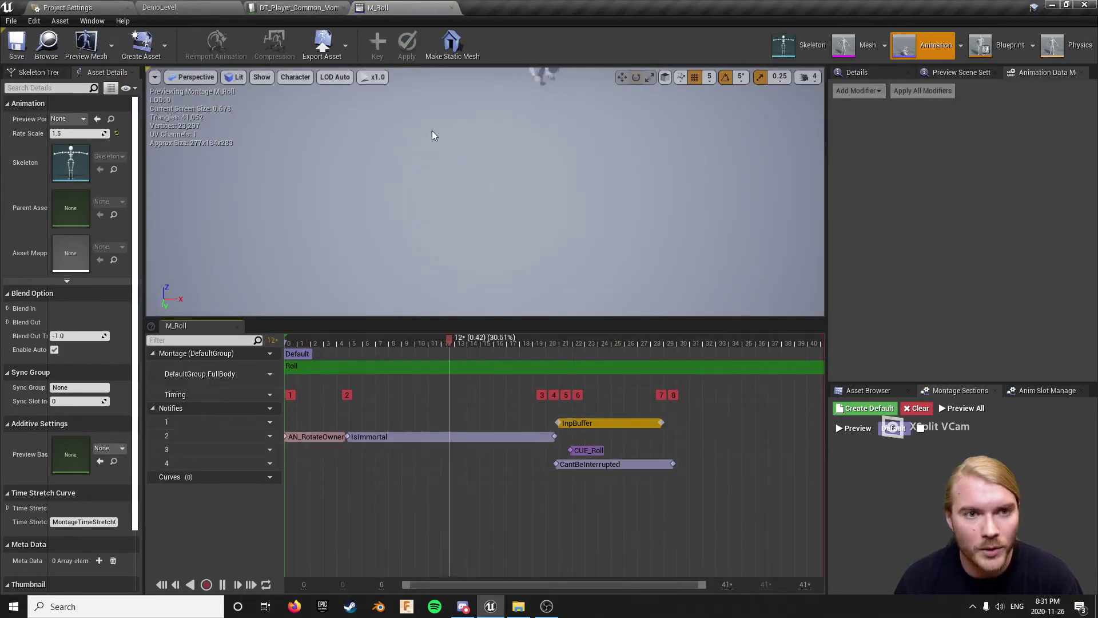
- Search the montage editor's assets for "roll", open RollForward_Root_Montage and paste InpBuffer onto notify track 1 at its original time
{"action": "left_click", "coordinate": [305, 9]}
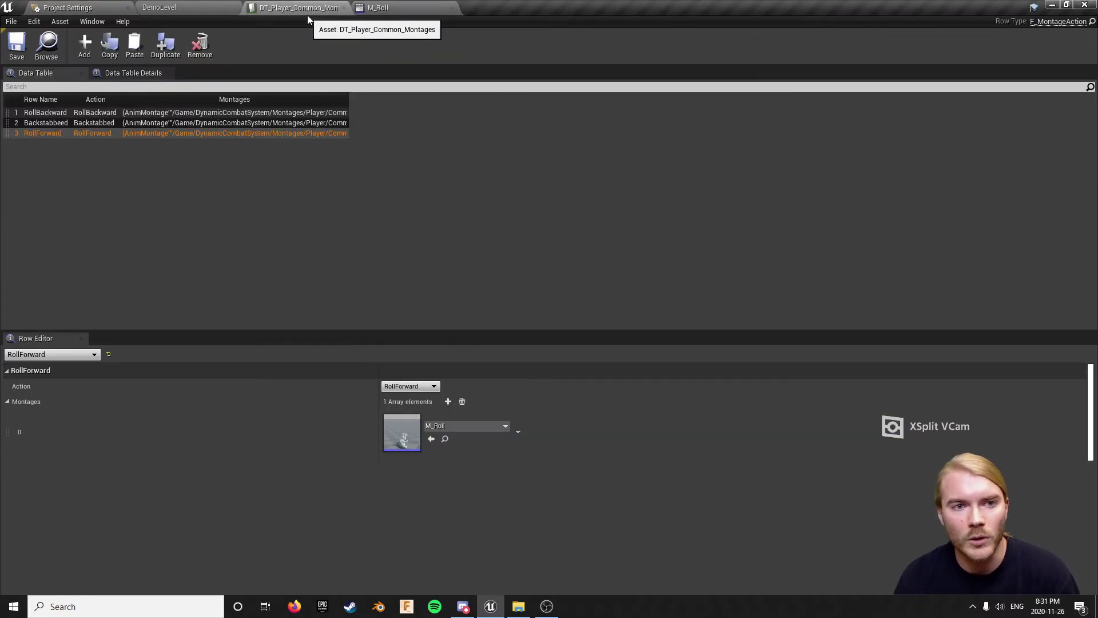
{"action": "left_click", "coordinate": [380, 8]}
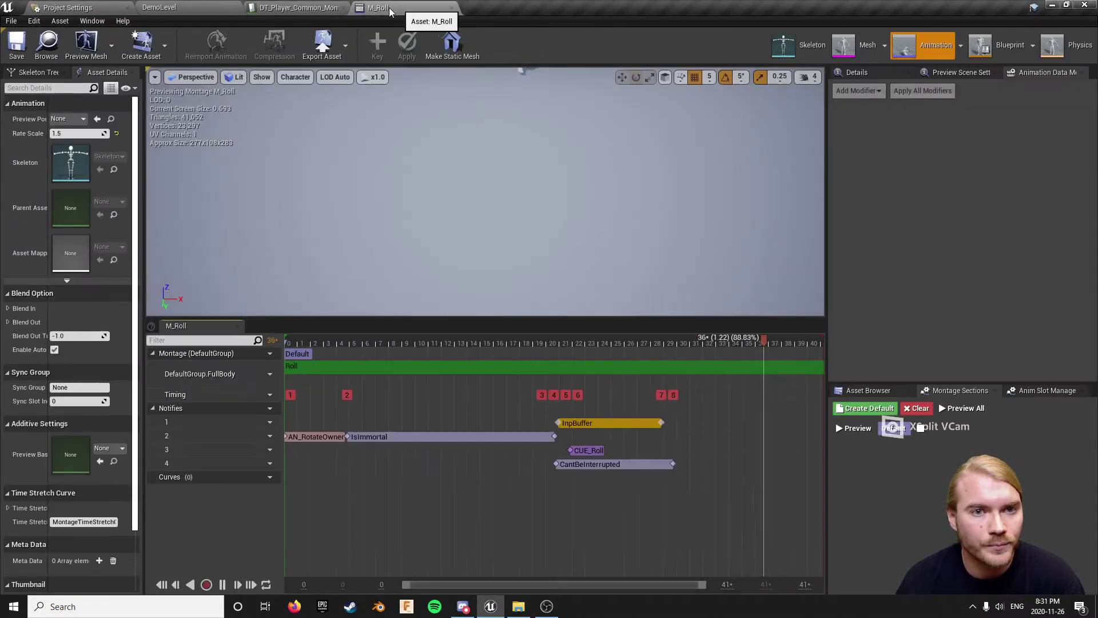
{"action": "left_click", "coordinate": [868, 390]}
{"action": "left_click", "coordinate": [893, 423]}
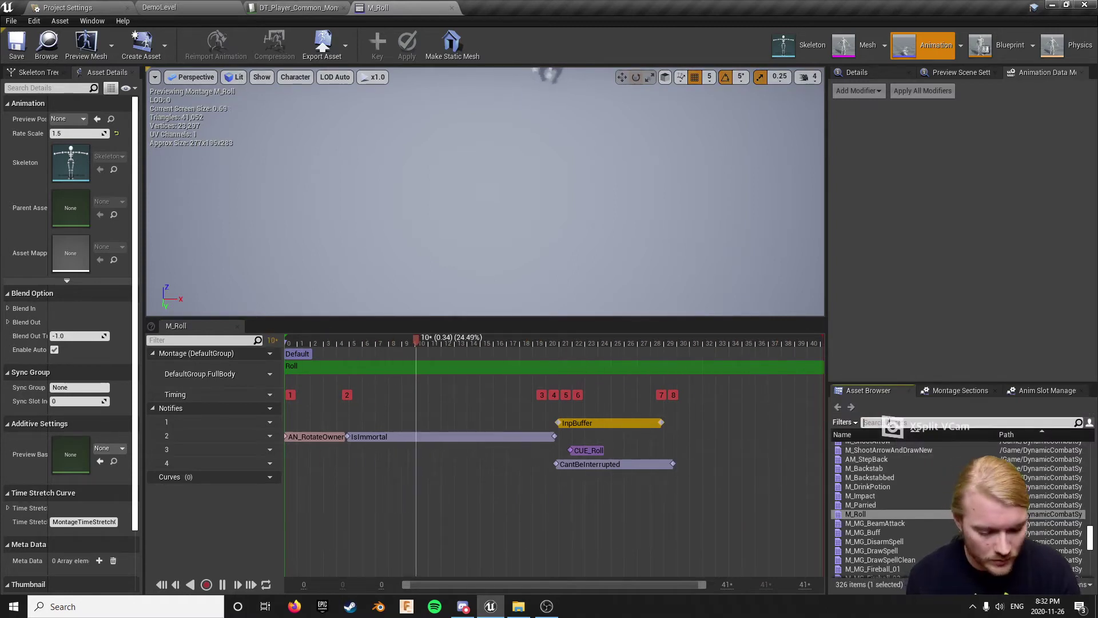
{"action": "type", "text": "roll"}
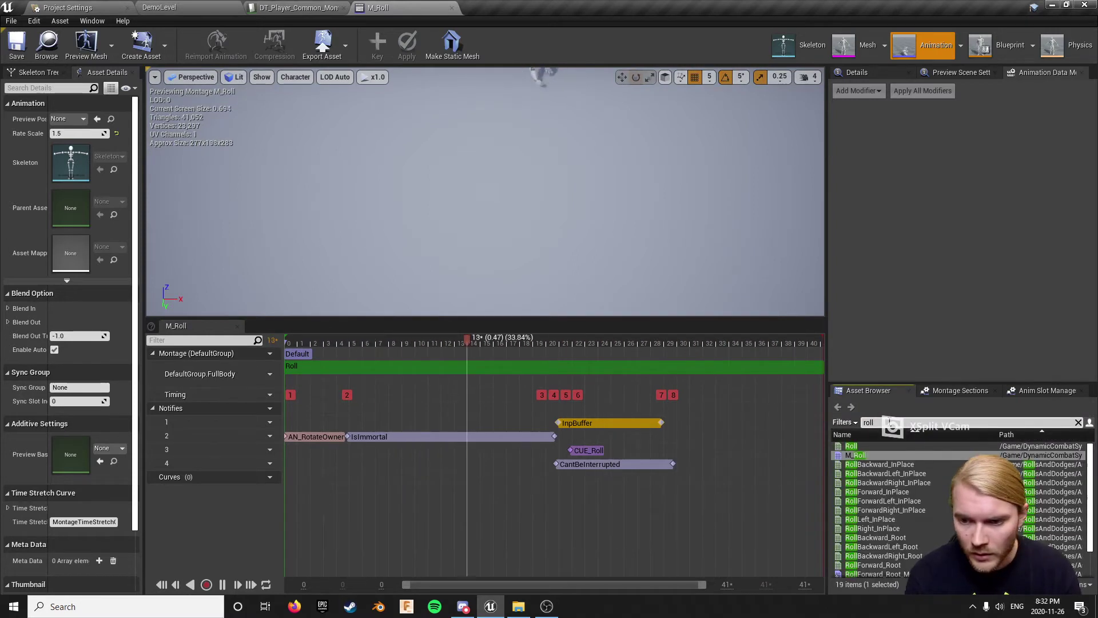
{"action": "scroll", "coordinate": [909, 537], "scroll_direction": "down", "scroll_amount": 2}
{"action": "double_click", "coordinate": [909, 538]}
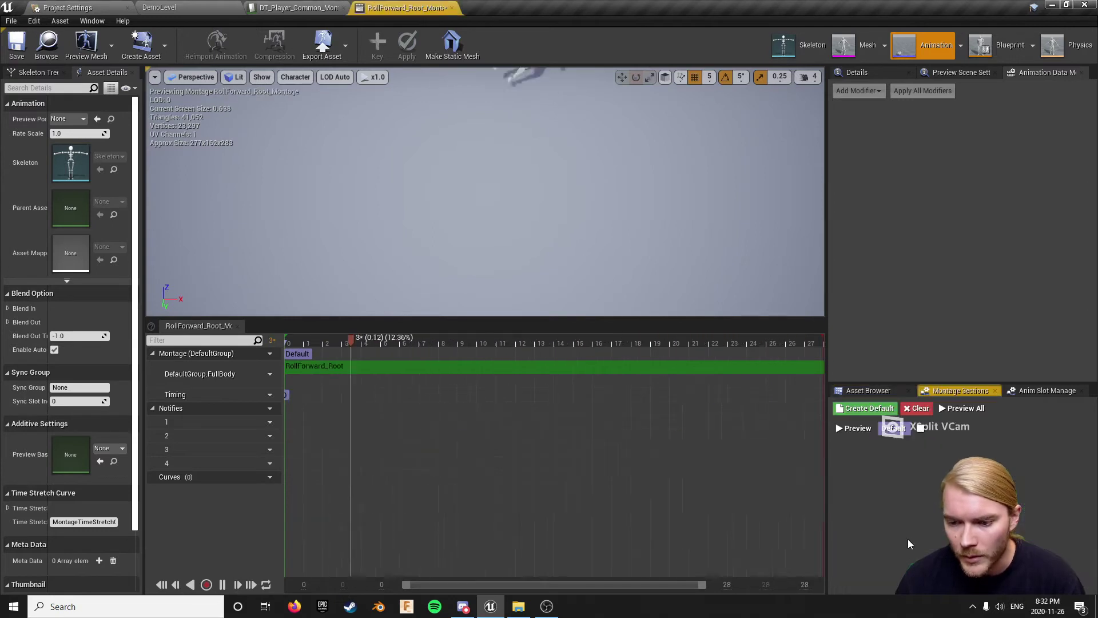
{"action": "right_click", "coordinate": [317, 425]}
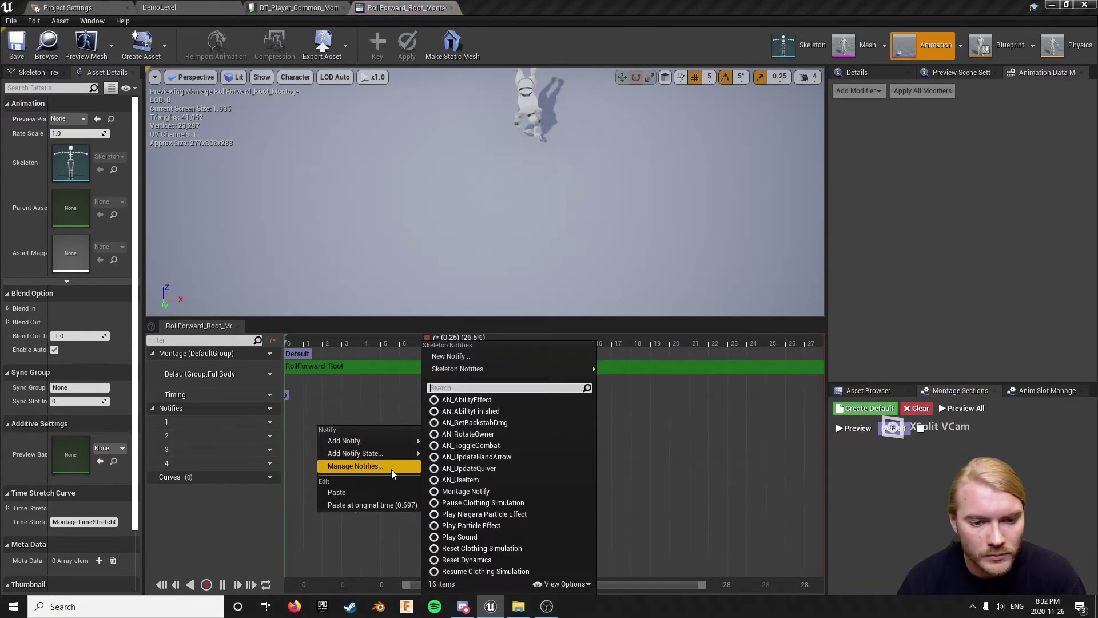
{"action": "left_click", "coordinate": [378, 495]}
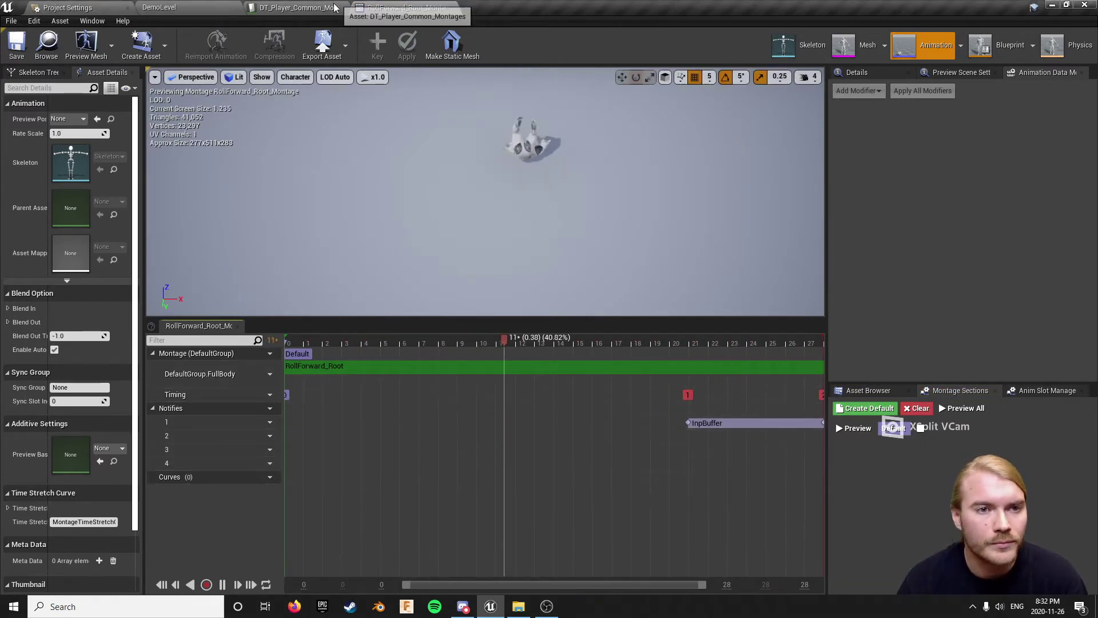
- Return to M_Roll through the DT_Player_Common_Montages table and copy its AN_RotateOwner notify
{"action": "left_click", "coordinate": [298, 7]}
{"action": "double_click", "coordinate": [393, 437]}
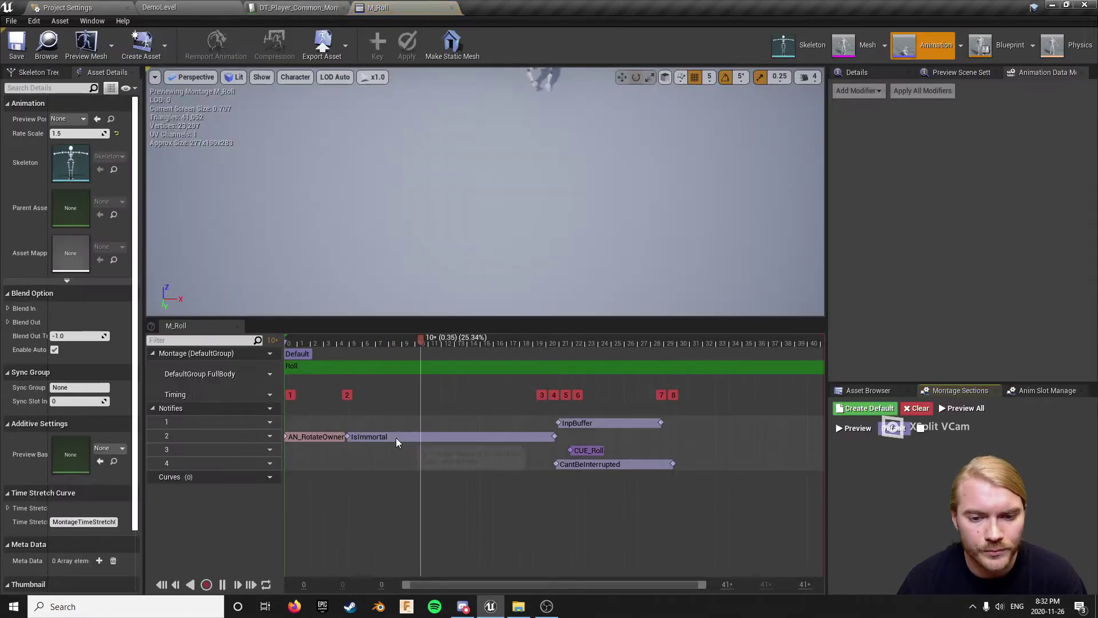
{"action": "right_click", "coordinate": [315, 436]}
{"action": "left_click", "coordinate": [362, 506]}
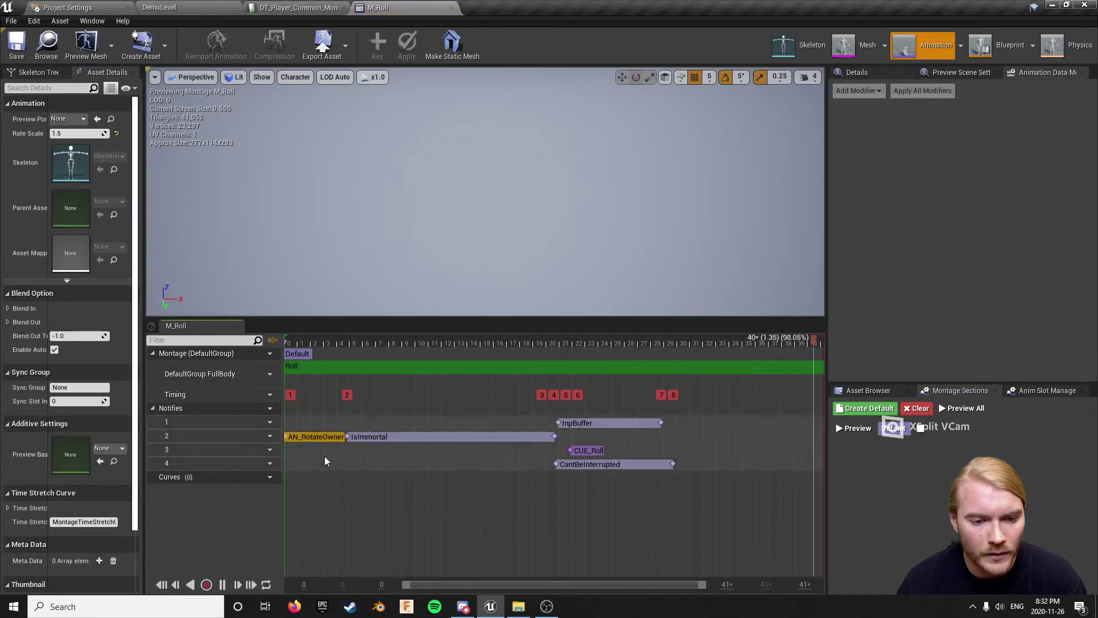
- Switch from M_Roll back to RollForward_Root_Montage and paste AN_RotateOwner onto notify track 2 at its original time
{"action": "left_click", "coordinate": [298, 8]}
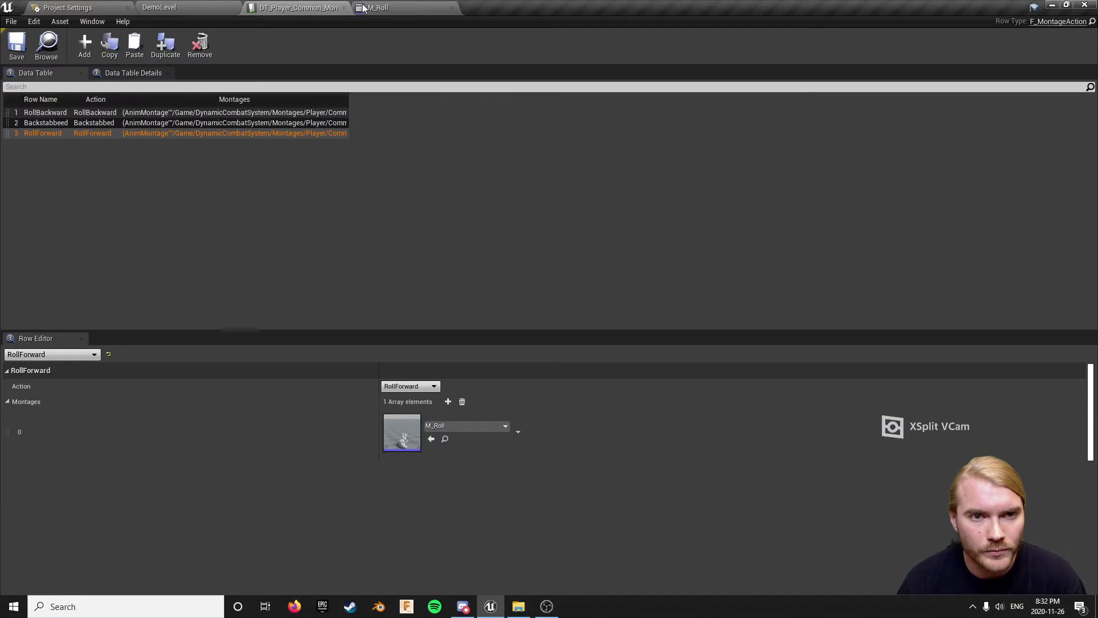
{"action": "left_click", "coordinate": [85, 7]}
{"action": "left_click", "coordinate": [374, 7]}
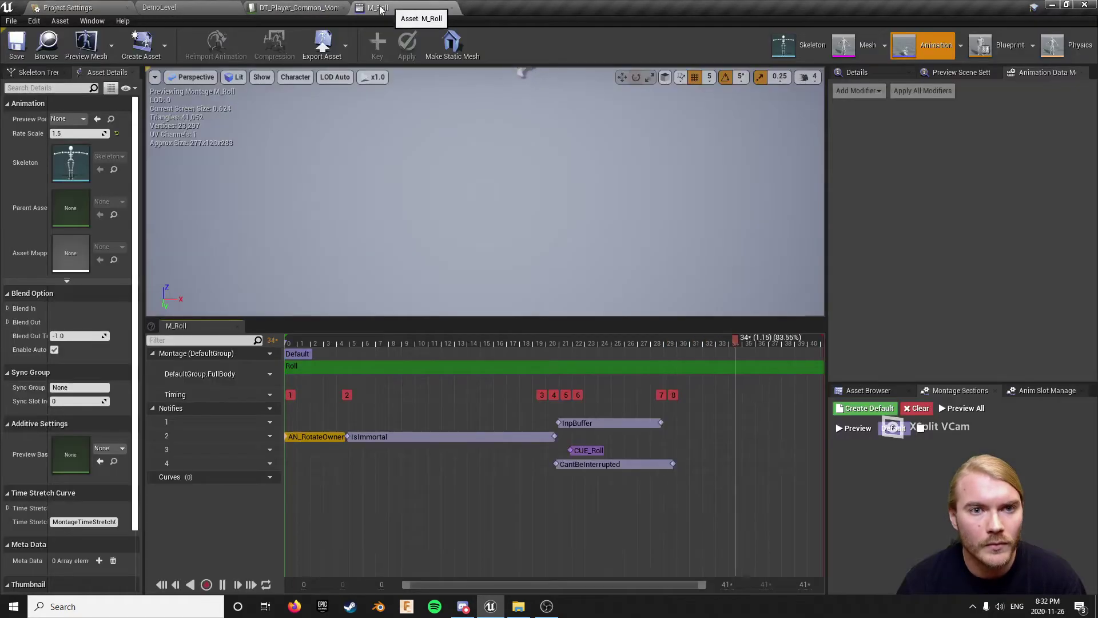
{"action": "left_click", "coordinate": [868, 390]}
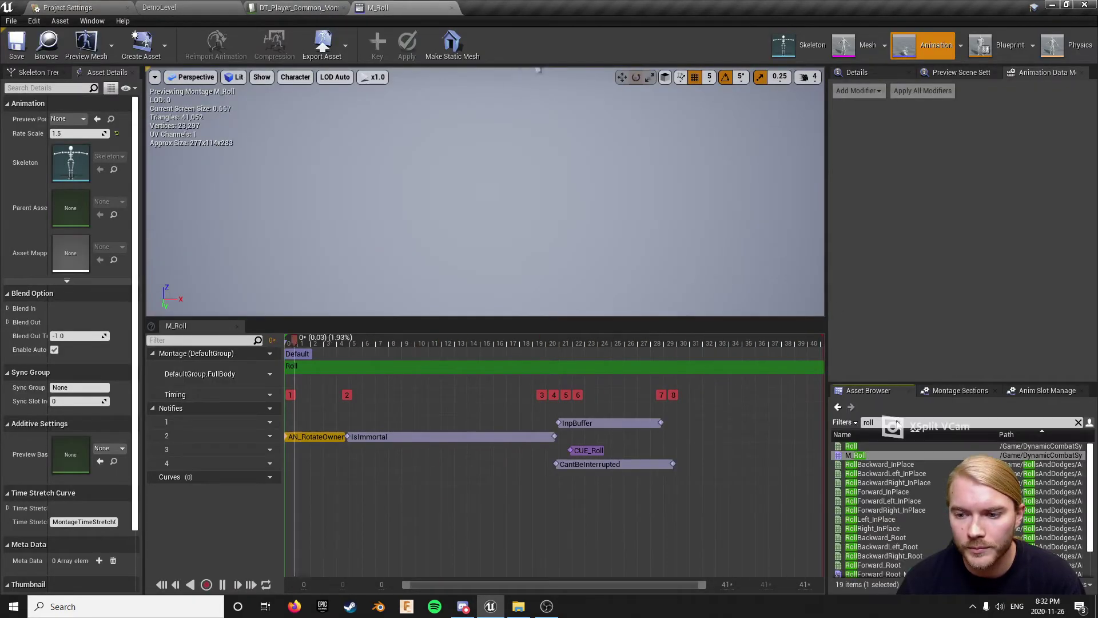
{"action": "double_click", "coordinate": [903, 544]}
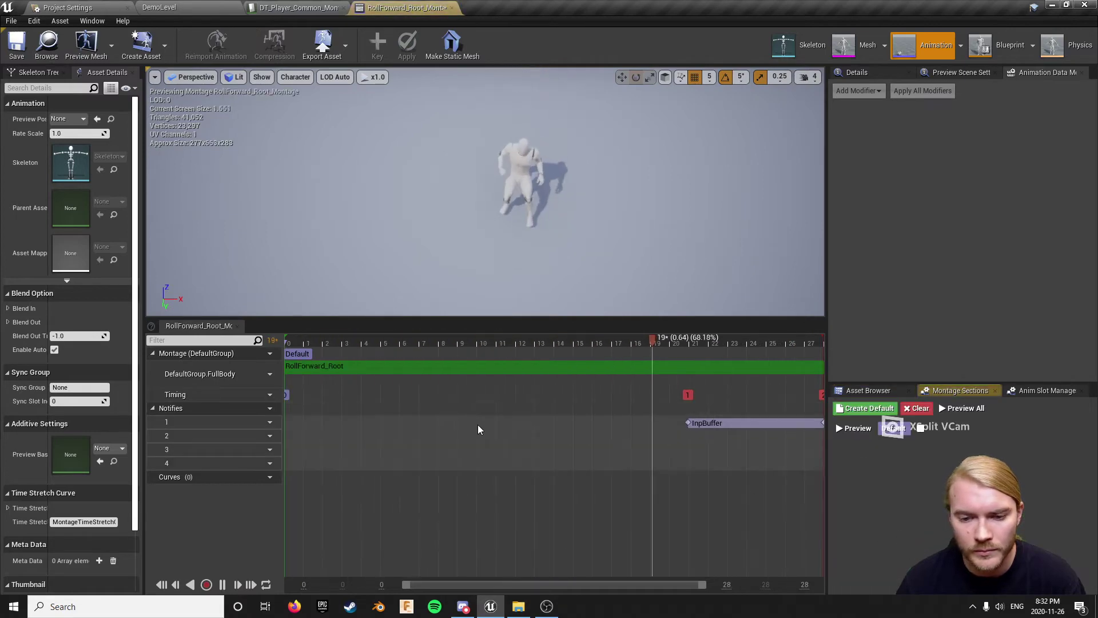
{"action": "right_click", "coordinate": [406, 439]}
{"action": "left_click", "coordinate": [445, 518]}
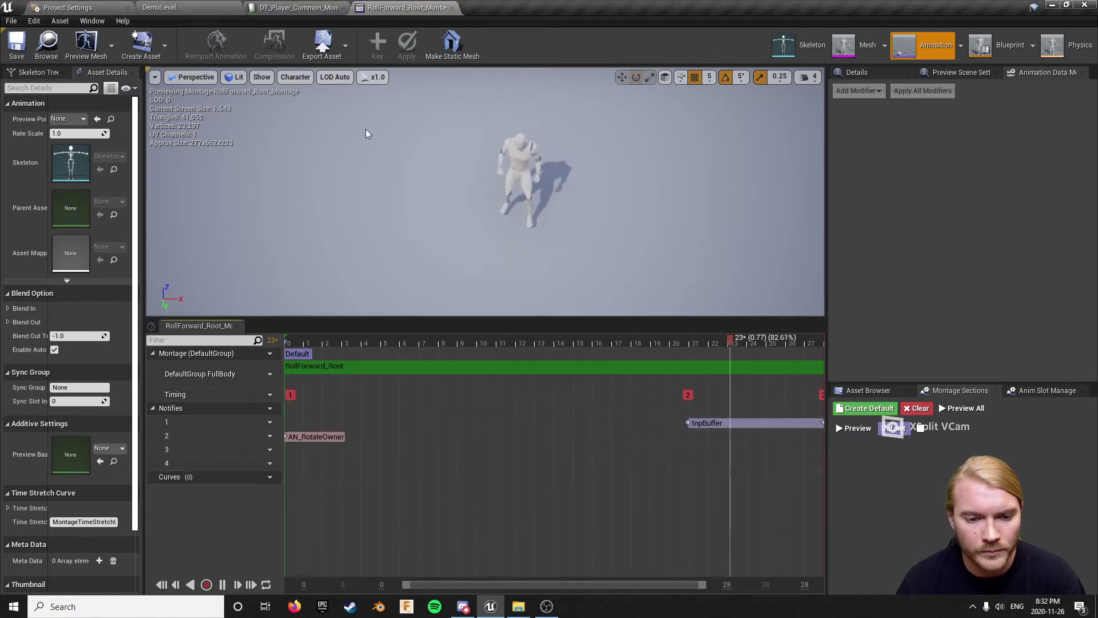
- Return to M_Roll through the DT_Player_Common_Montages table and copy its IsImmortal notify state
{"action": "left_click", "coordinate": [297, 7]}
{"action": "double_click", "coordinate": [409, 438]}
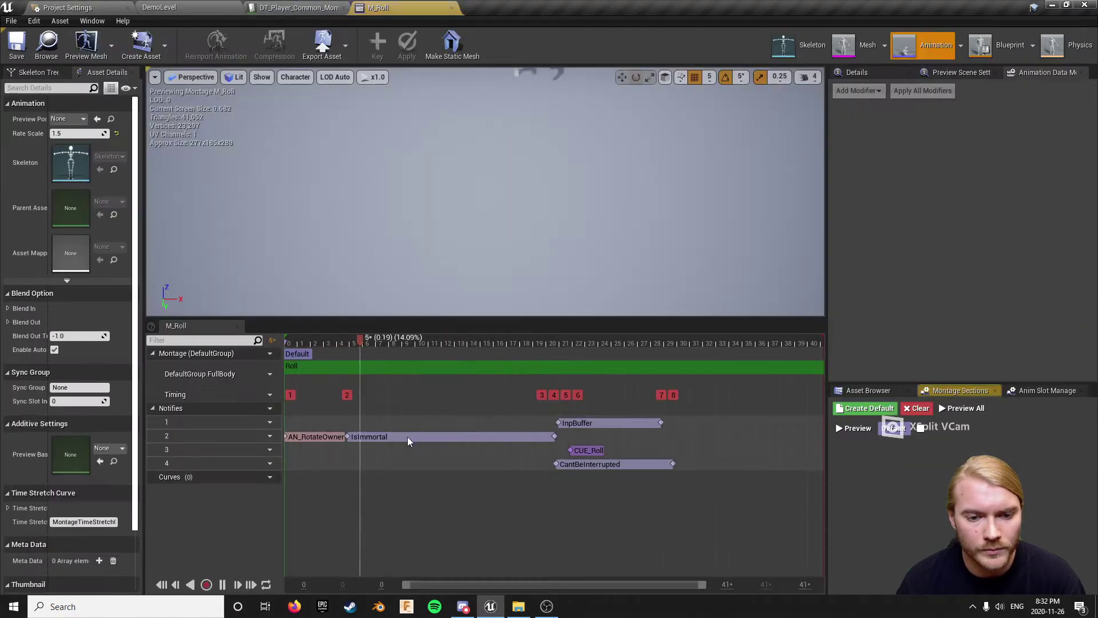
{"action": "right_click", "coordinate": [410, 437]}
{"action": "mouse_move", "coordinate": [458, 548]}
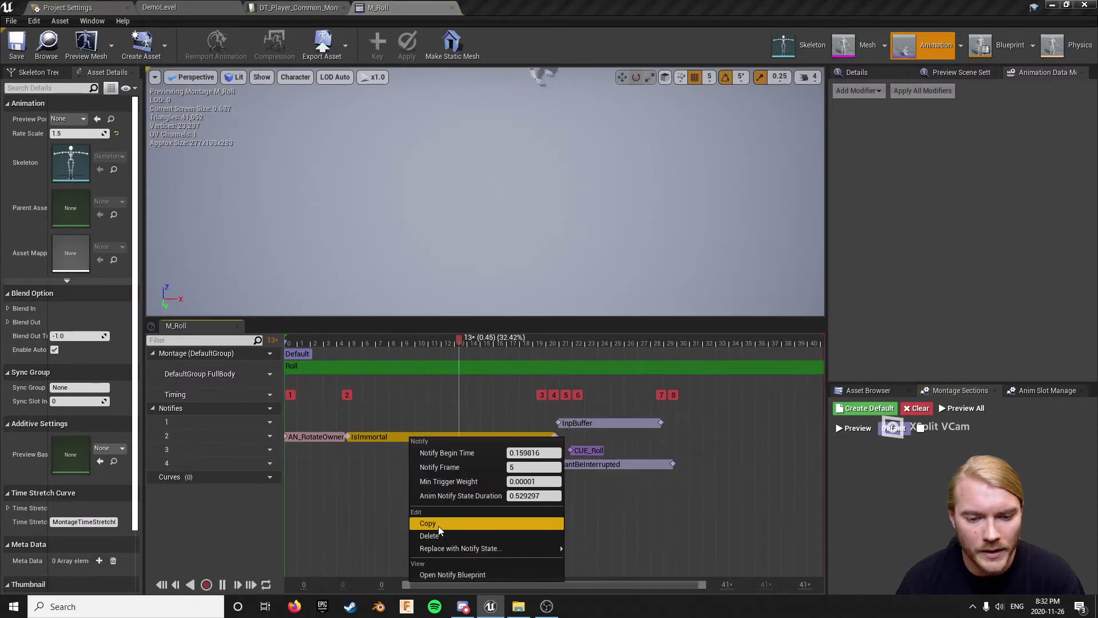
{"action": "left_click", "coordinate": [437, 524]}
{"action": "left_click", "coordinate": [285, 8]}
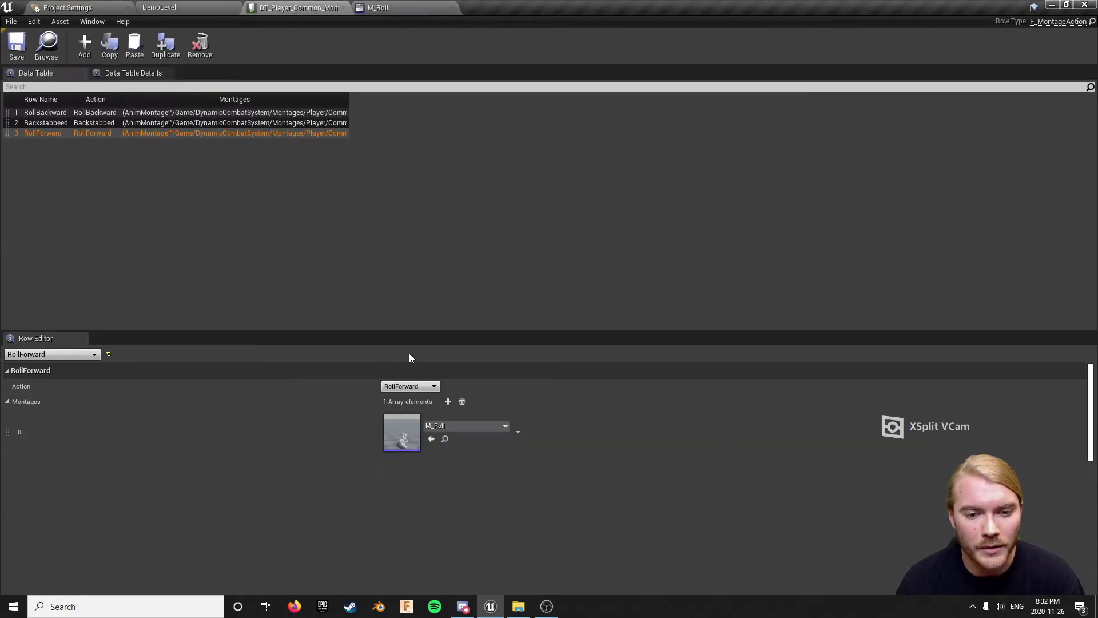
{"action": "left_click", "coordinate": [396, 7]}
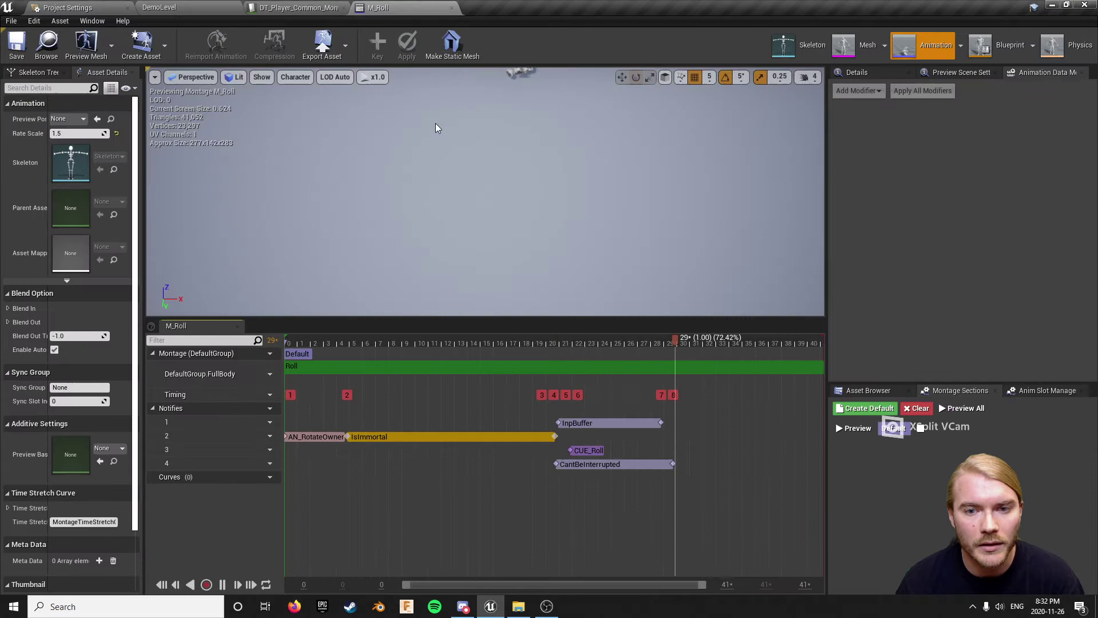
{"action": "left_click", "coordinate": [865, 387]}
{"action": "scroll", "coordinate": [890, 564], "scroll_direction": "down", "scroll_amount": 4}
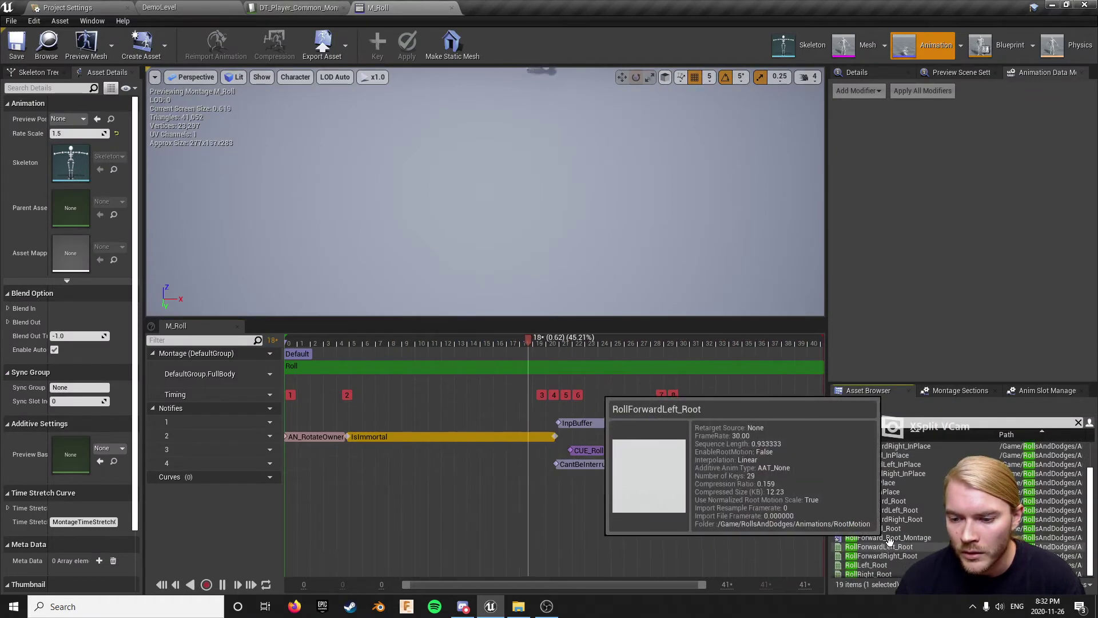
{"action": "double_click", "coordinate": [887, 538]}
{"action": "right_click", "coordinate": [379, 445]}
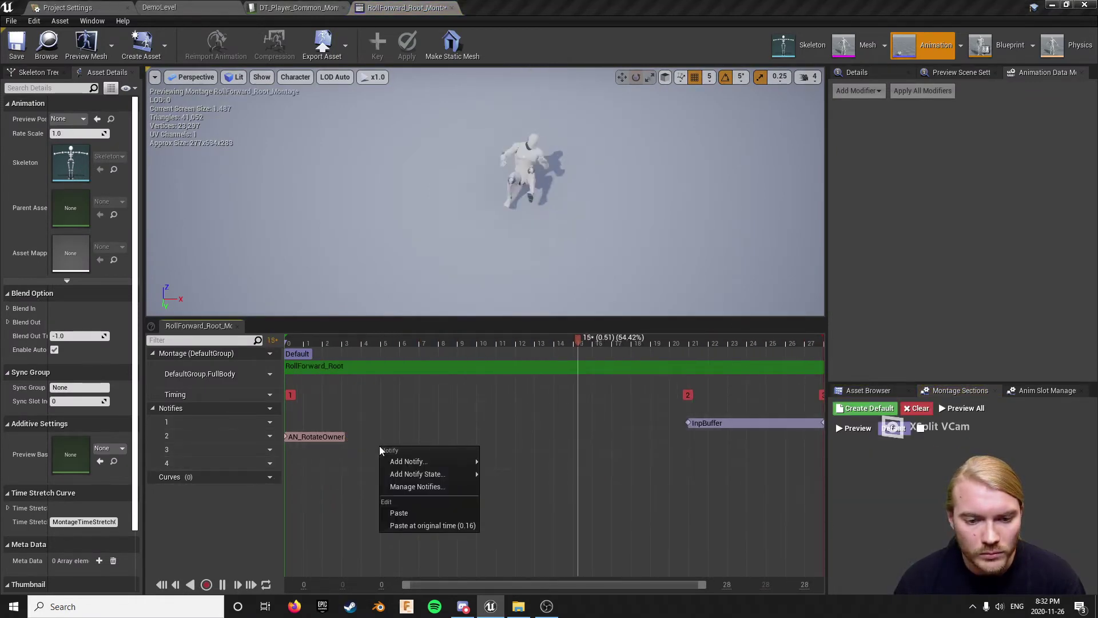
{"action": "left_click", "coordinate": [312, 6]}
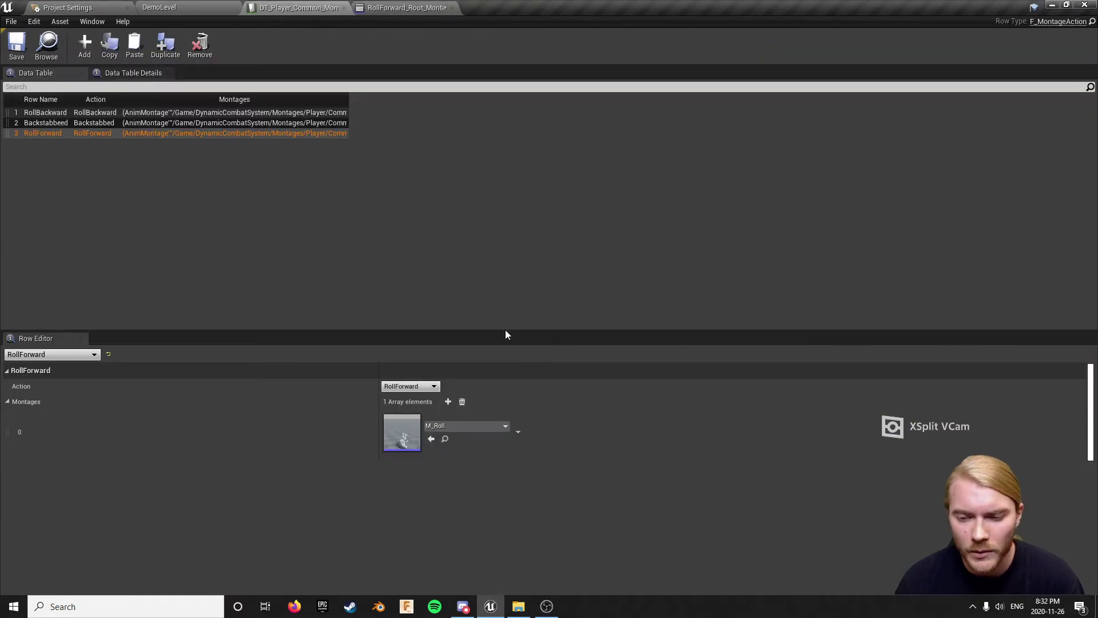
{"action": "double_click", "coordinate": [392, 426]}
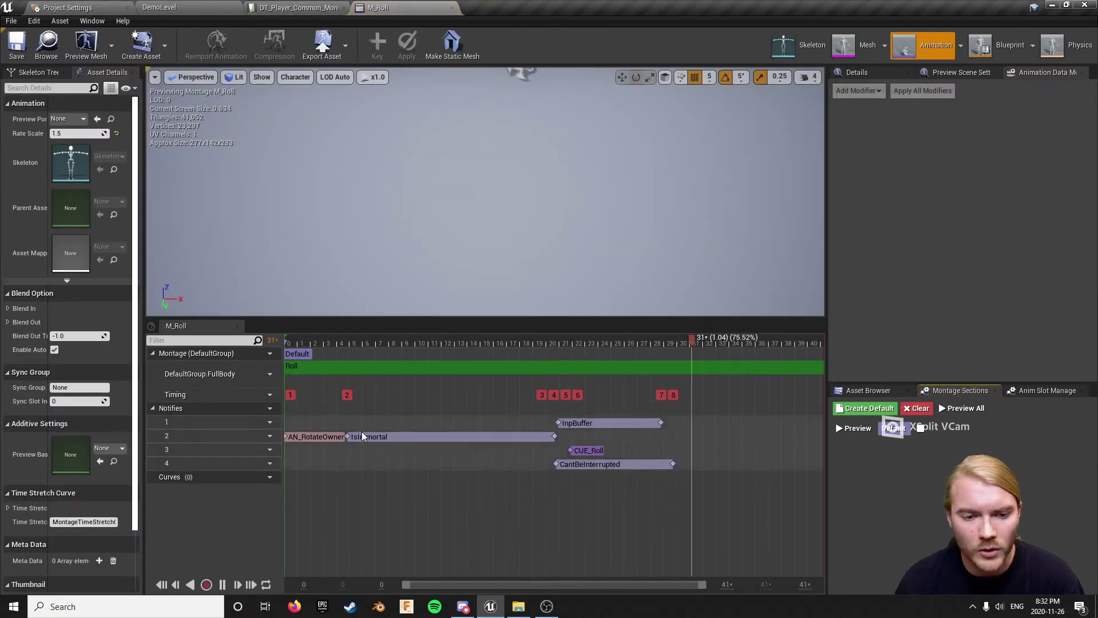
{"action": "left_click", "coordinate": [289, 11]}
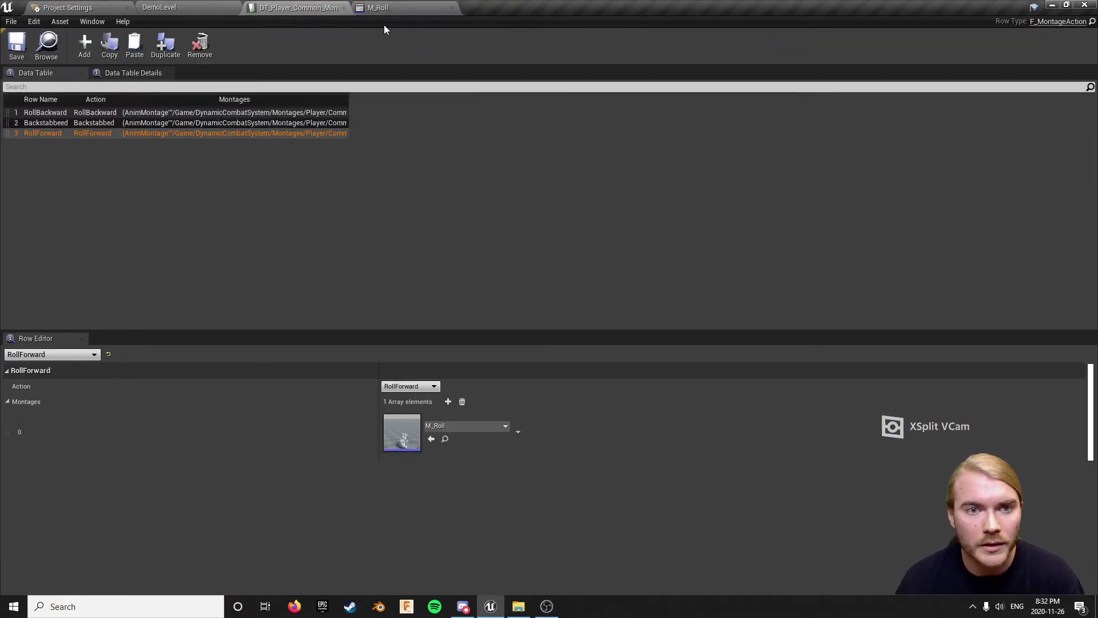
{"action": "left_click", "coordinate": [388, 9]}
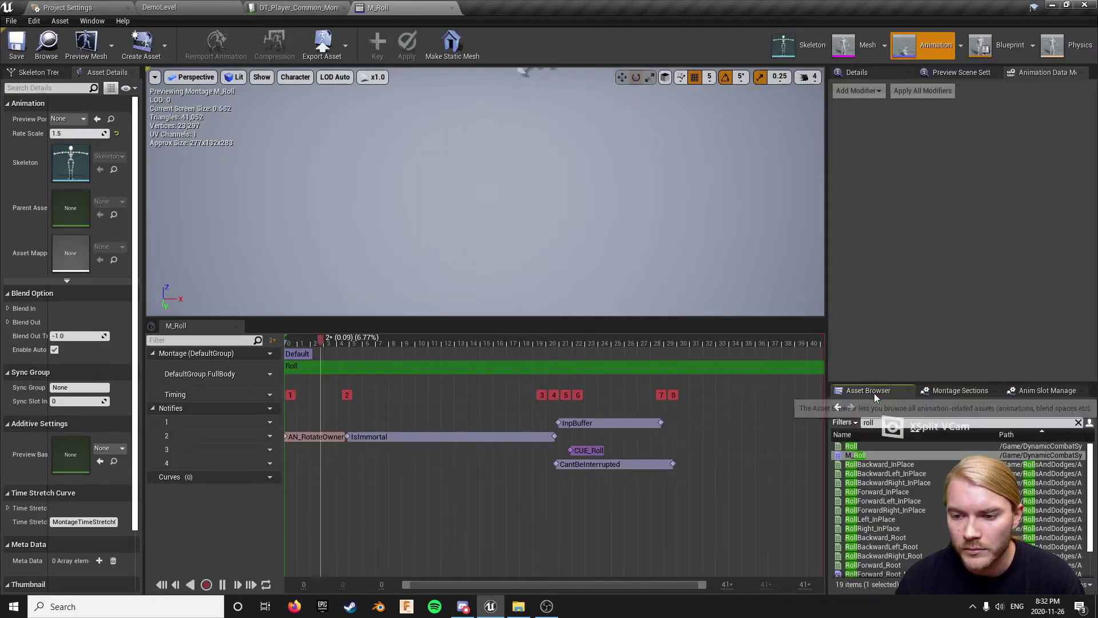
- Open RollForward_Root_Montage and paste IsImmortal onto notify track 2 at its original time
{"action": "double_click", "coordinate": [873, 565]}
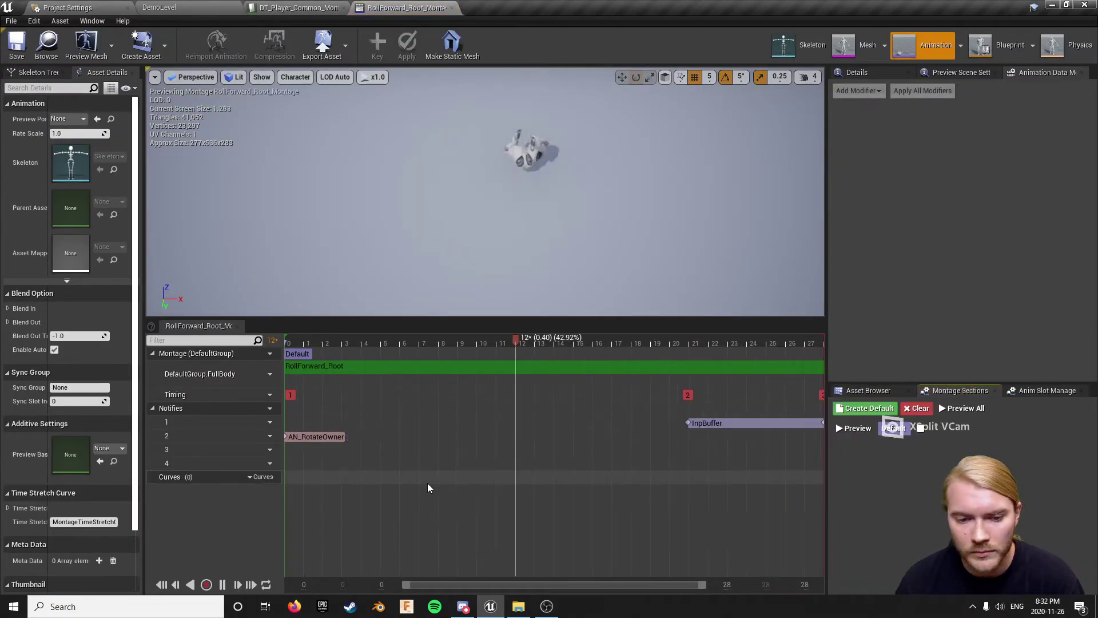
{"action": "right_click", "coordinate": [376, 438]}
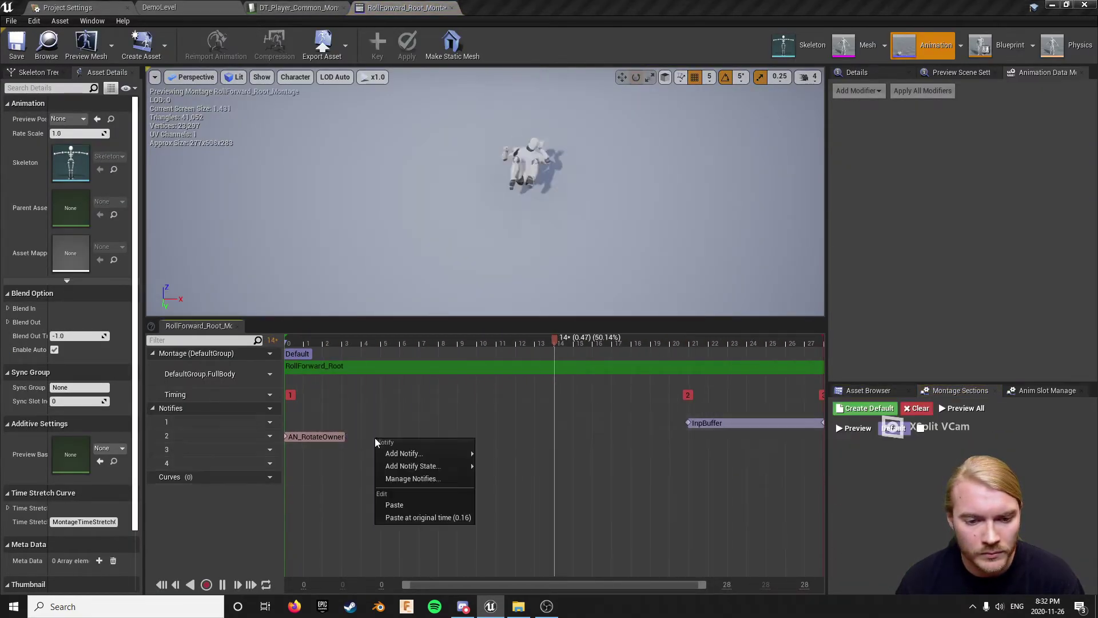
{"action": "left_click", "coordinate": [419, 517]}
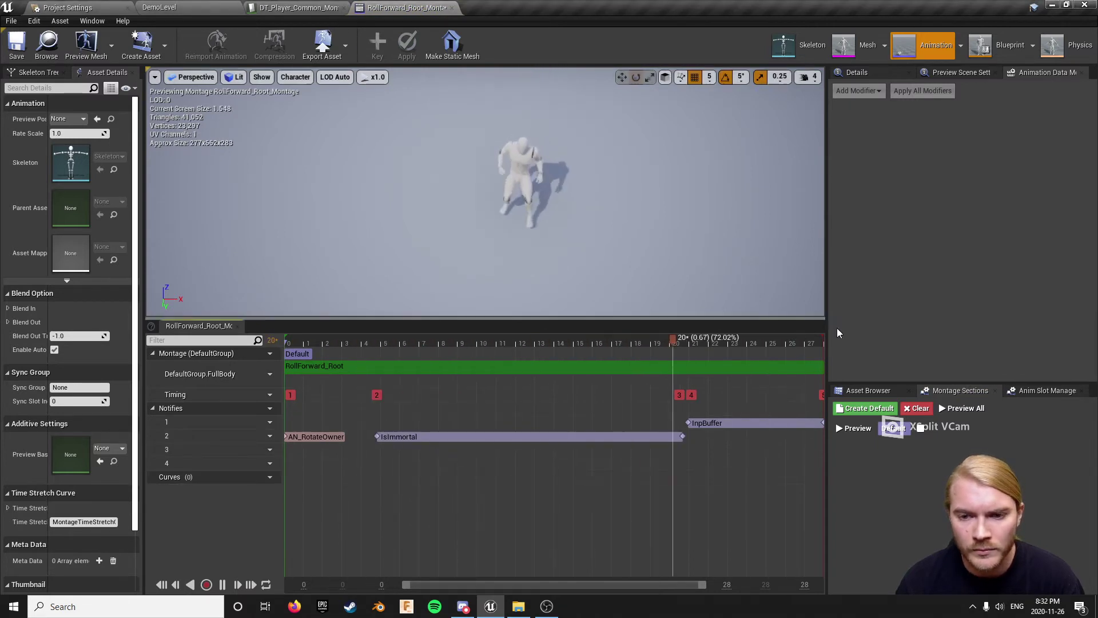
- Switch from RollForward_Root_Montage to M_Roll and copy its CUE_Roll notify
{"action": "left_click", "coordinate": [868, 390]}
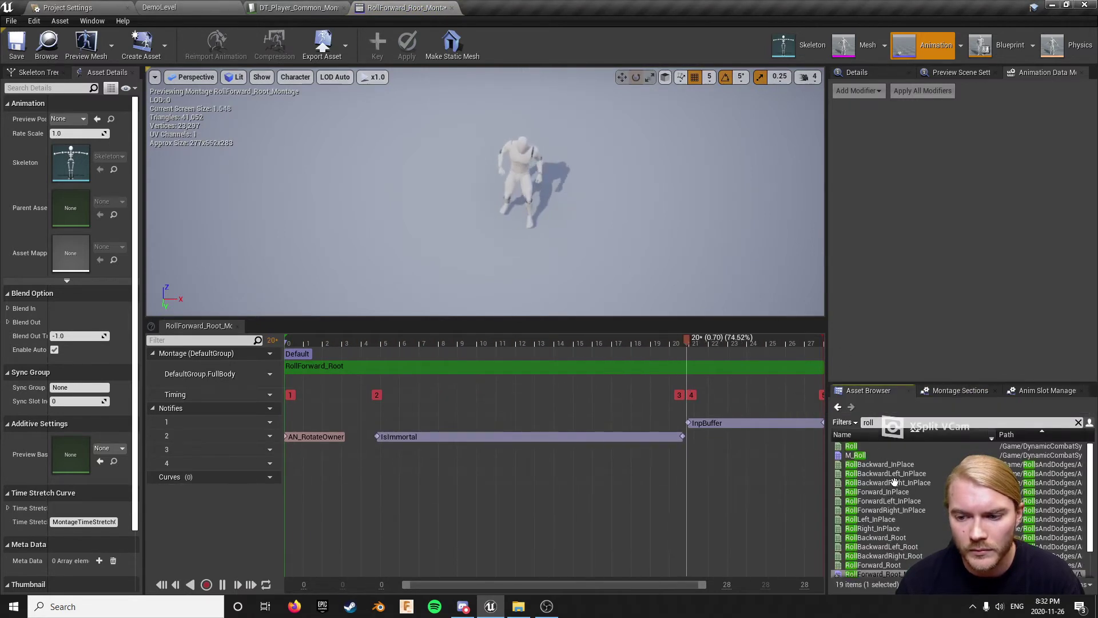
{"action": "double_click", "coordinate": [854, 455]}
{"action": "right_click", "coordinate": [593, 450]}
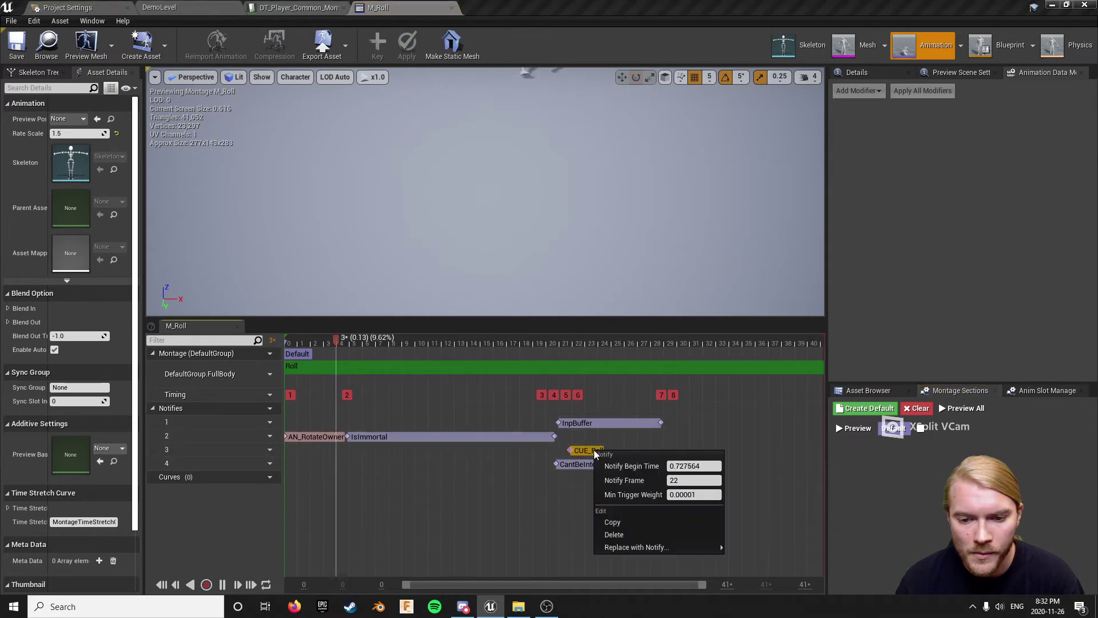
{"action": "left_click", "coordinate": [635, 522]}
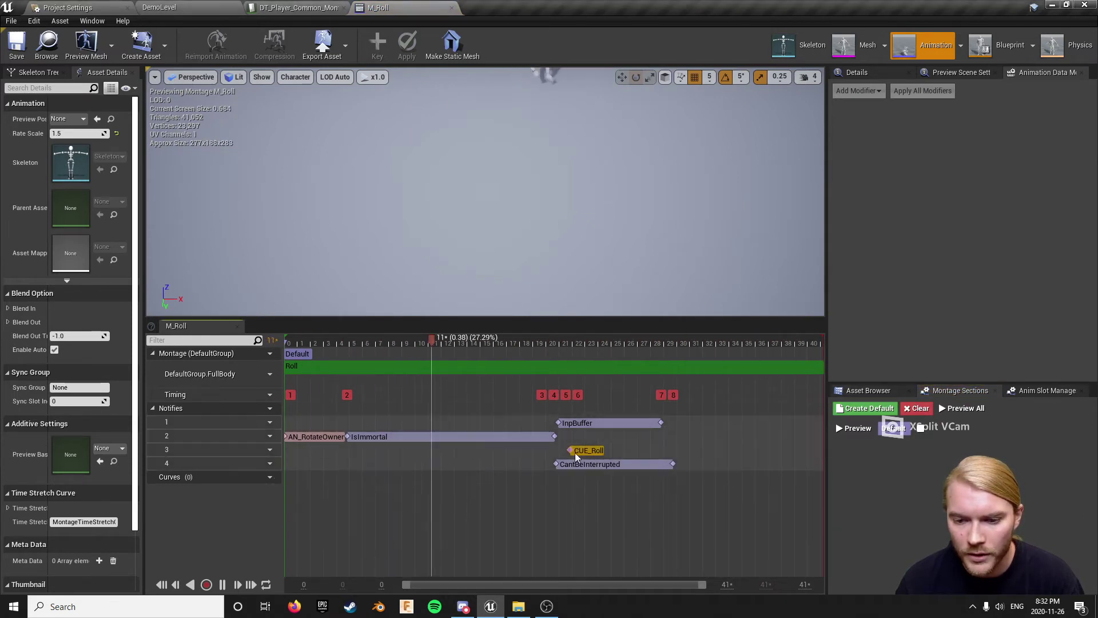
- Reopen RollForward_Root_Montage and paste CUE_Roll onto notify track 3 at its original time
{"action": "left_click", "coordinate": [876, 389]}
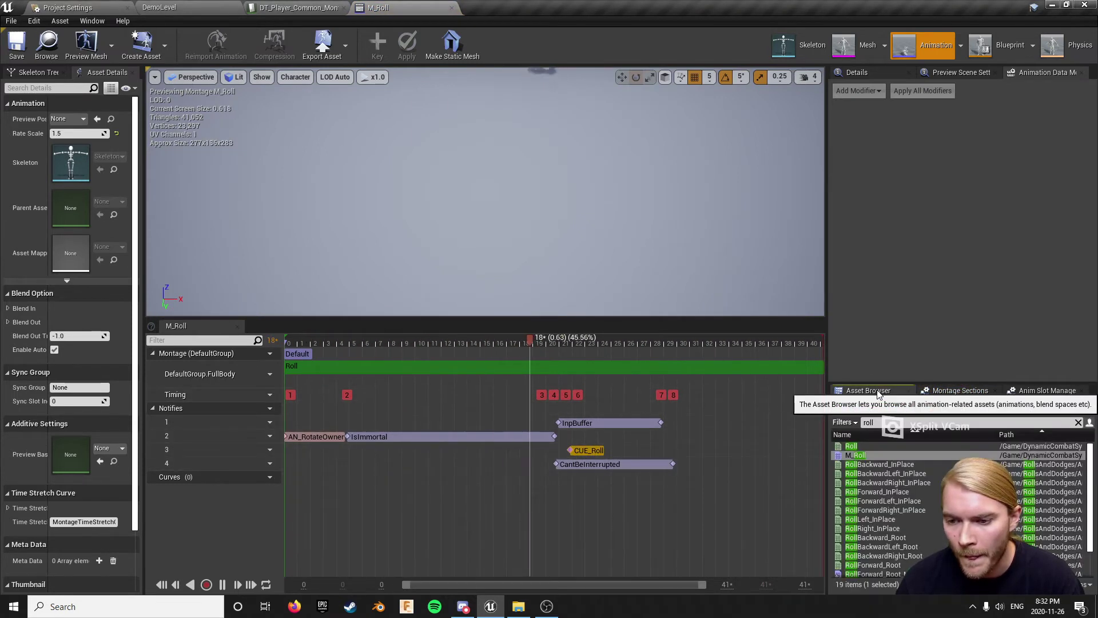
{"action": "scroll", "coordinate": [869, 540], "scroll_direction": "down", "scroll_amount": 3}
{"action": "double_click", "coordinate": [894, 538]}
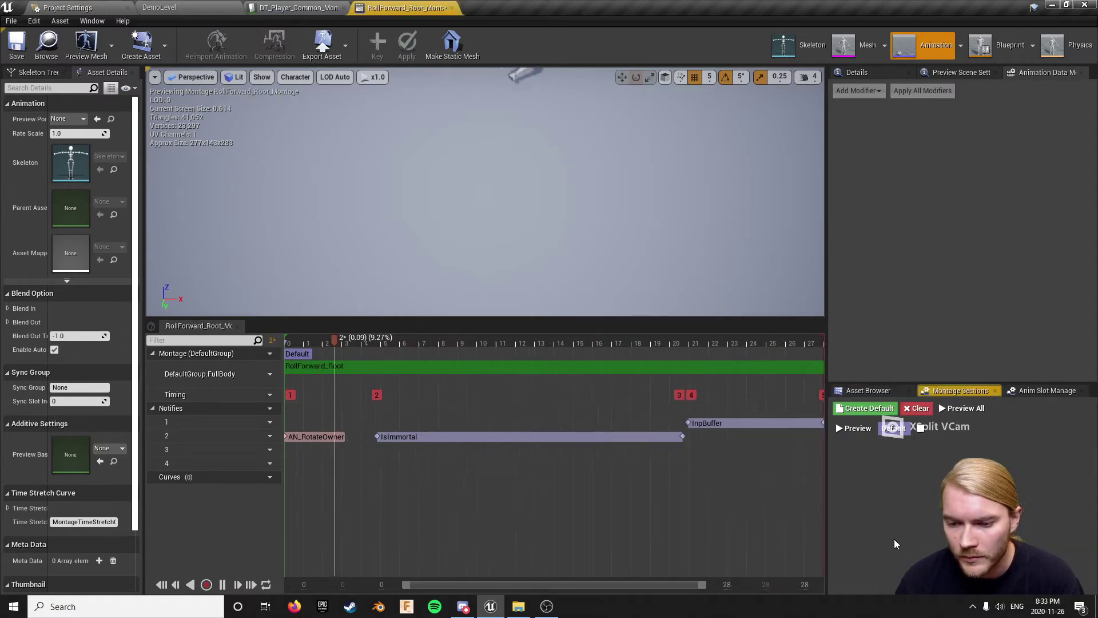
{"action": "right_click", "coordinate": [650, 446]}
{"action": "left_click", "coordinate": [695, 523]}
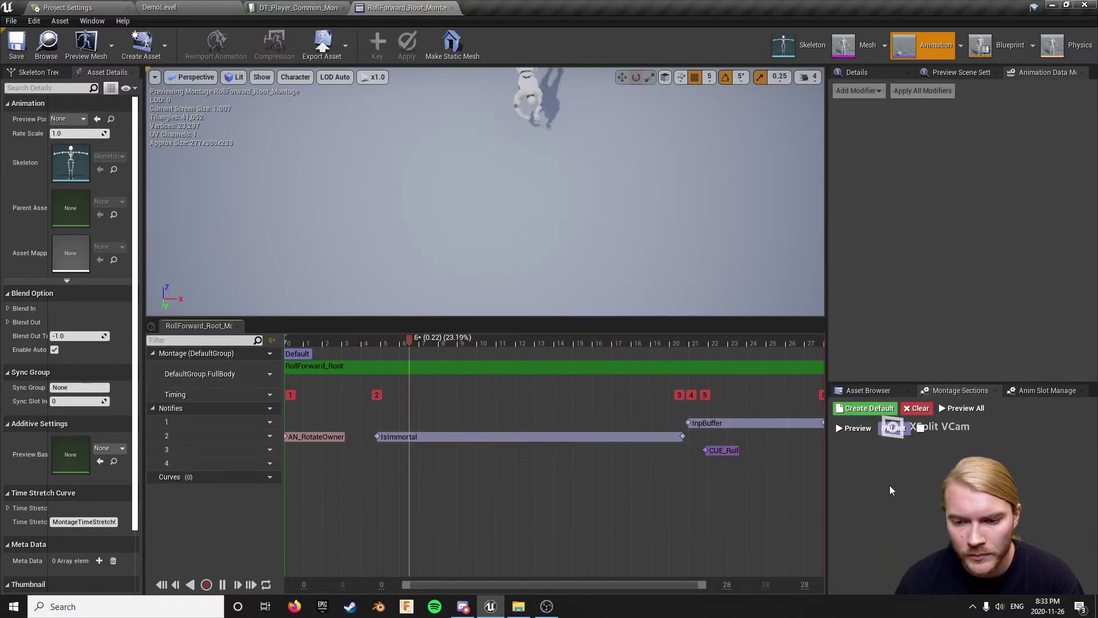
- Go back to M_Roll and copy the CantBeInterrupted notify state from track 4
{"action": "left_click", "coordinate": [875, 390]}
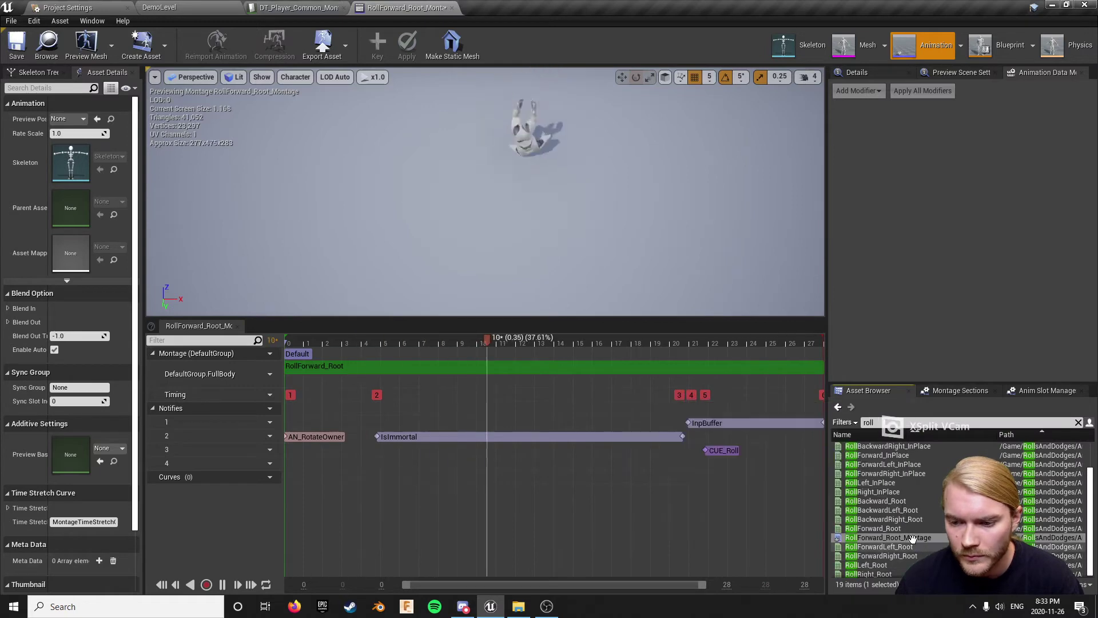
{"action": "double_click", "coordinate": [855, 454]}
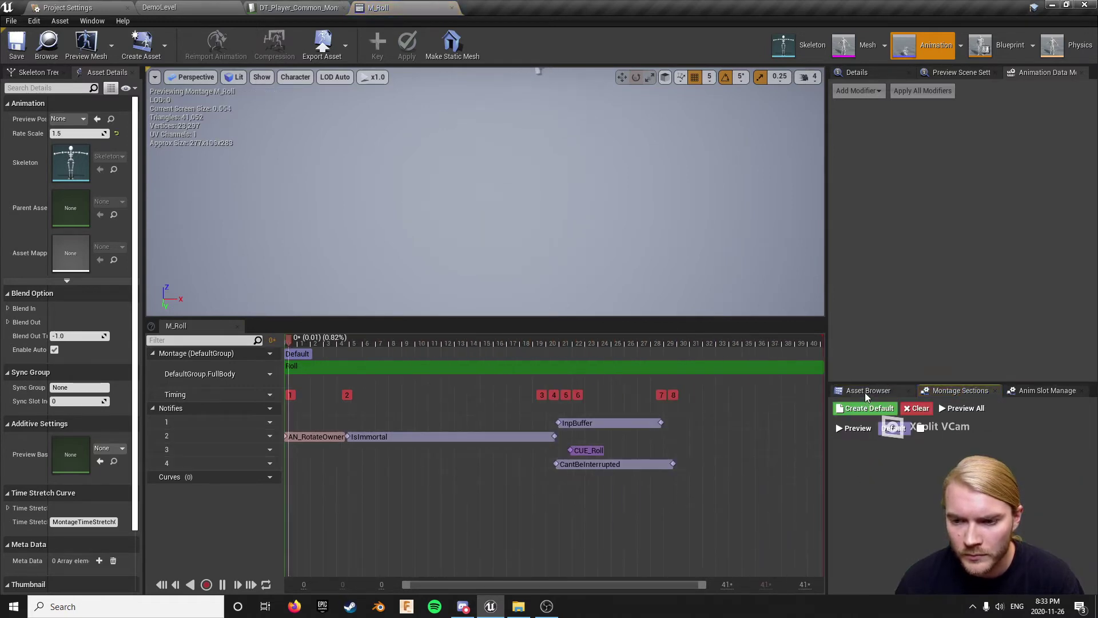
{"action": "right_click", "coordinate": [645, 464]}
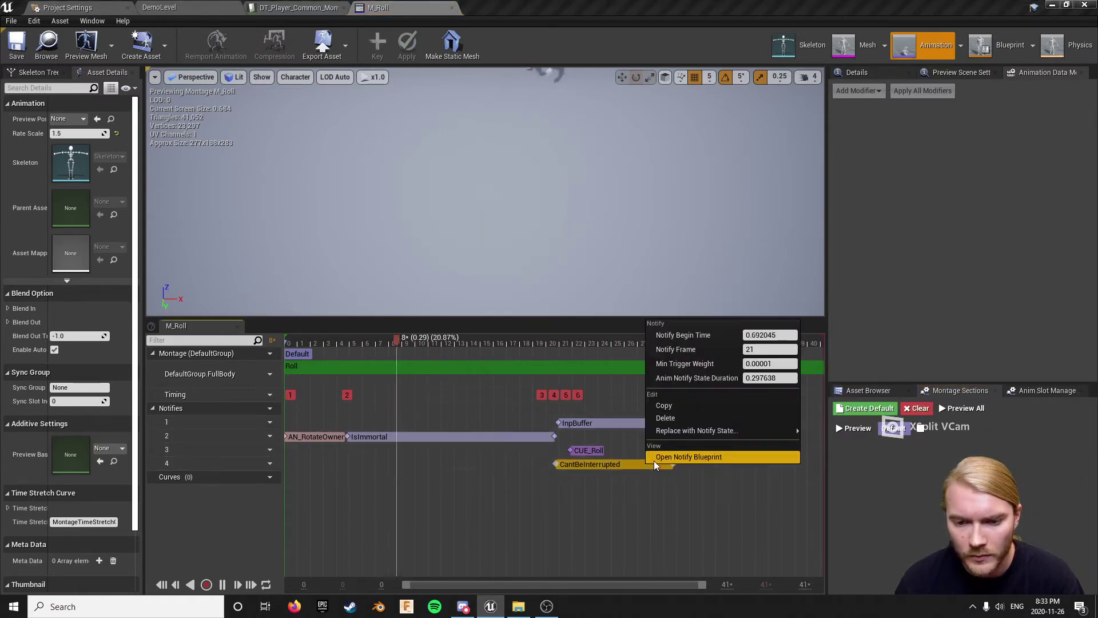
{"action": "left_click", "coordinate": [681, 406]}
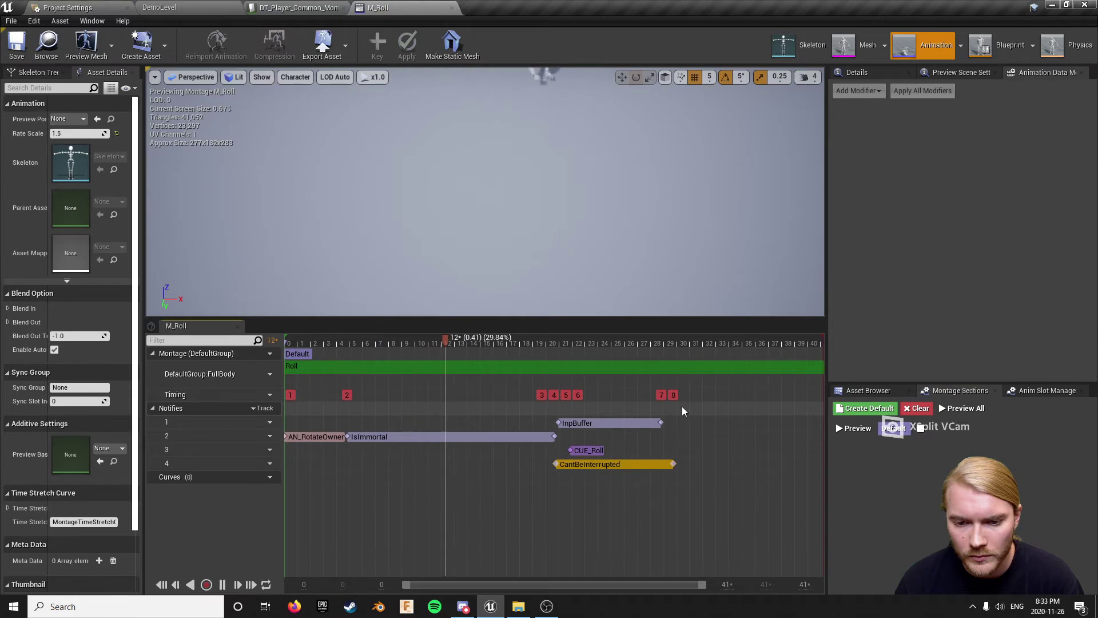
- Return to RollForward_Root_Montage and paste CantBeInterrupted onto notify track 4 at its original time
{"action": "left_click", "coordinate": [875, 393]}
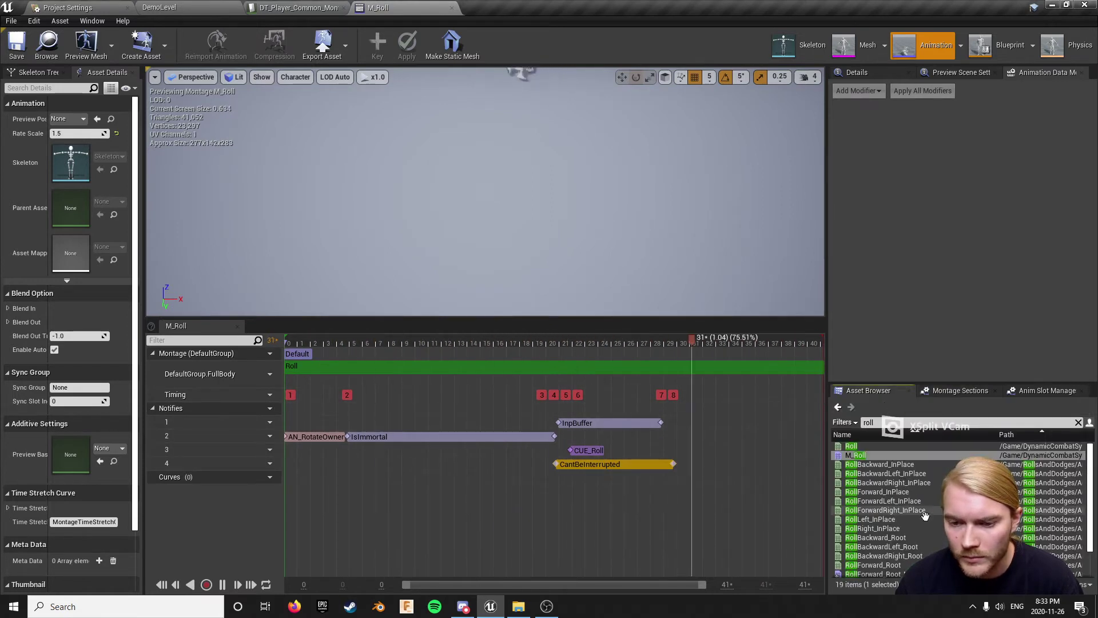
{"action": "scroll", "coordinate": [931, 531], "scroll_direction": "down", "scroll_amount": 2}
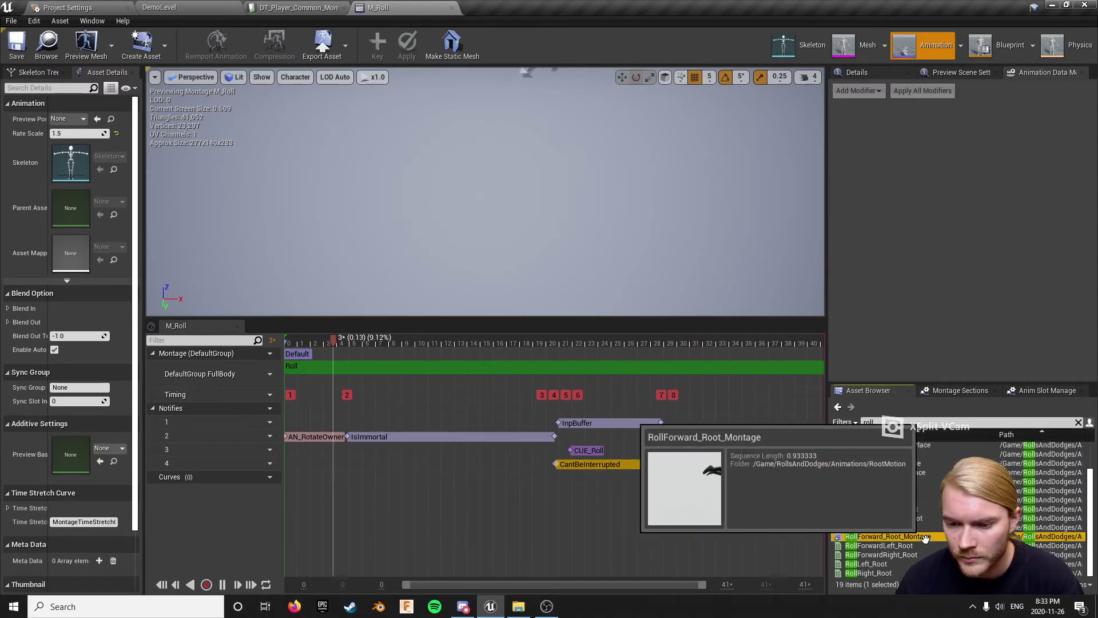
{"action": "double_click", "coordinate": [925, 537]}
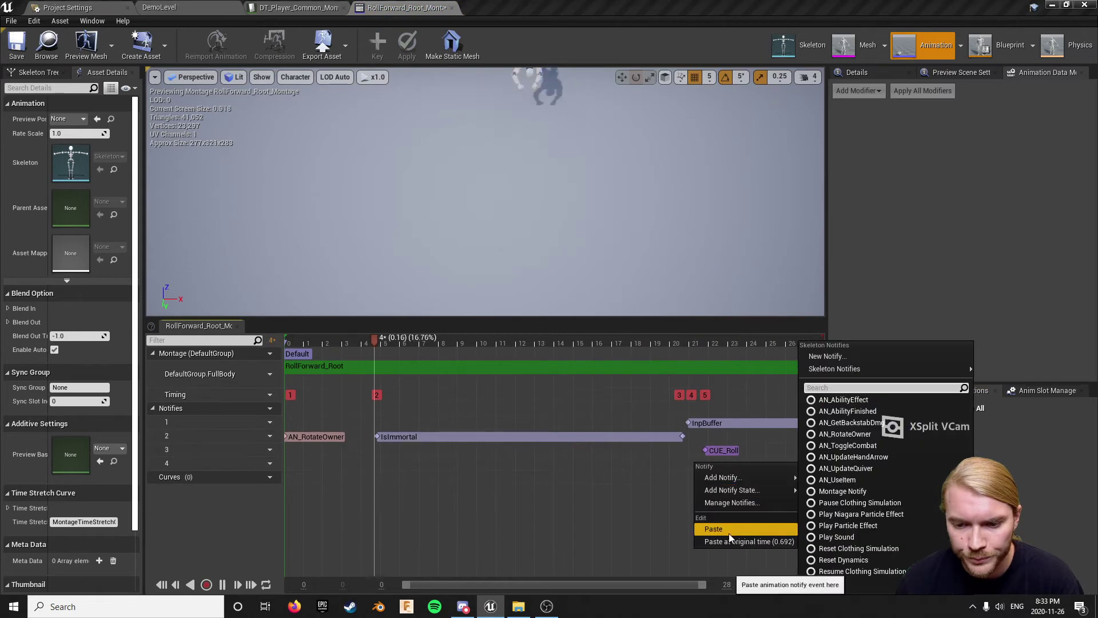
{"action": "left_click", "coordinate": [726, 538]}
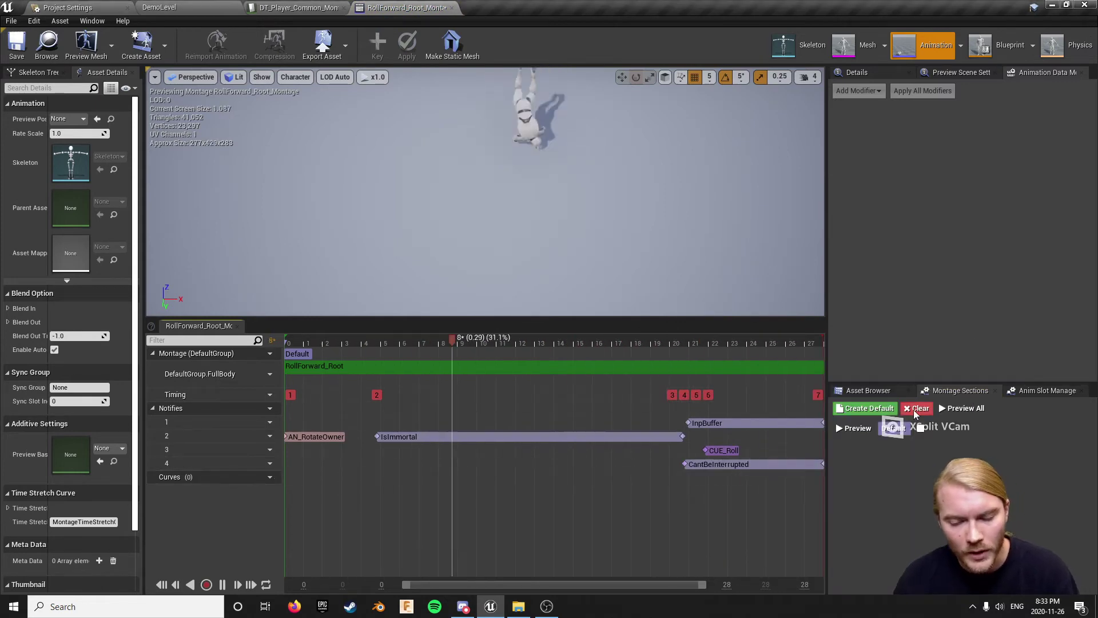
- Open M_Roll and scrub its timeline from the start to the end of IsImmortal, examining the roll pose at the notify boundaries
{"action": "left_click", "coordinate": [887, 390]}
{"action": "scroll", "coordinate": [893, 473], "scroll_direction": "up", "scroll_amount": 3}
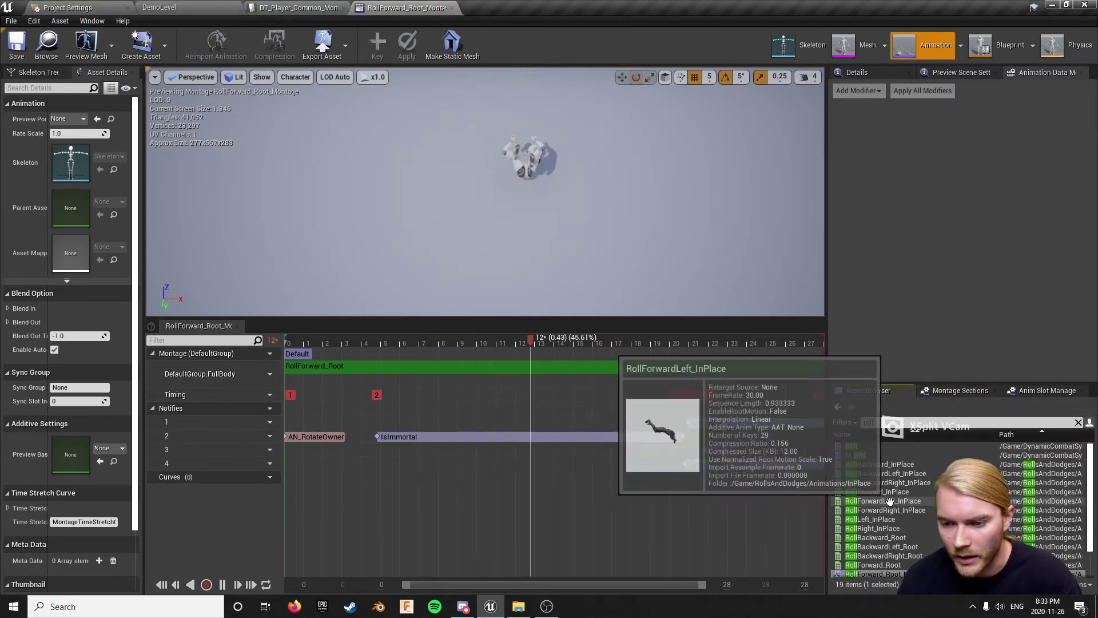
{"action": "left_click", "coordinate": [865, 456]}
{"action": "double_click", "coordinate": [865, 456]}
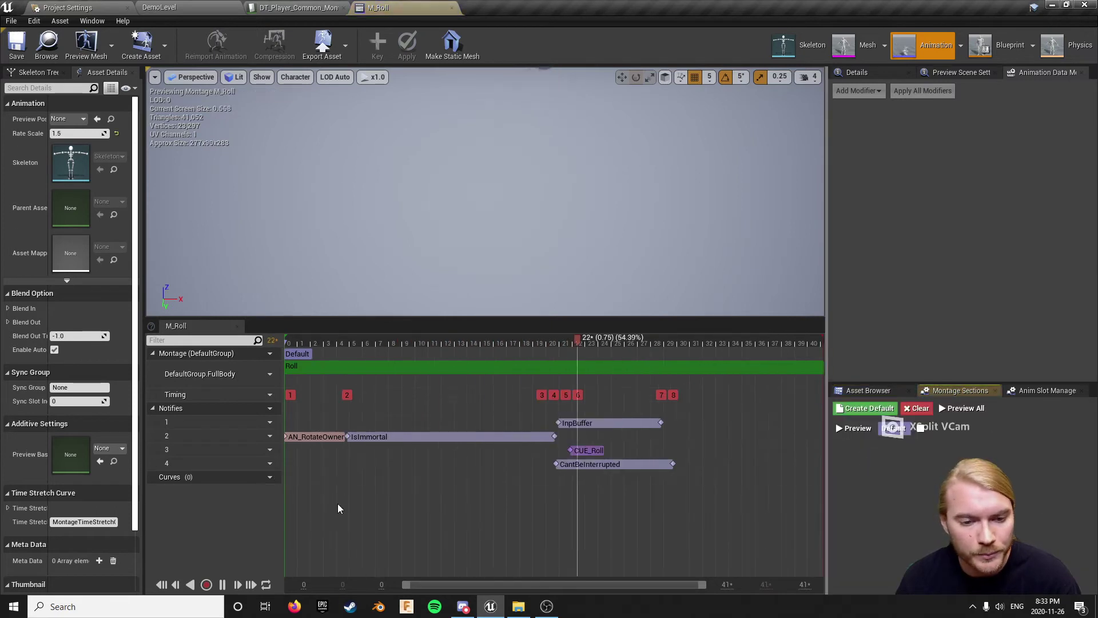
{"action": "left_click_drag", "start_coordinate": [308, 341], "coordinate": [280, 343]}
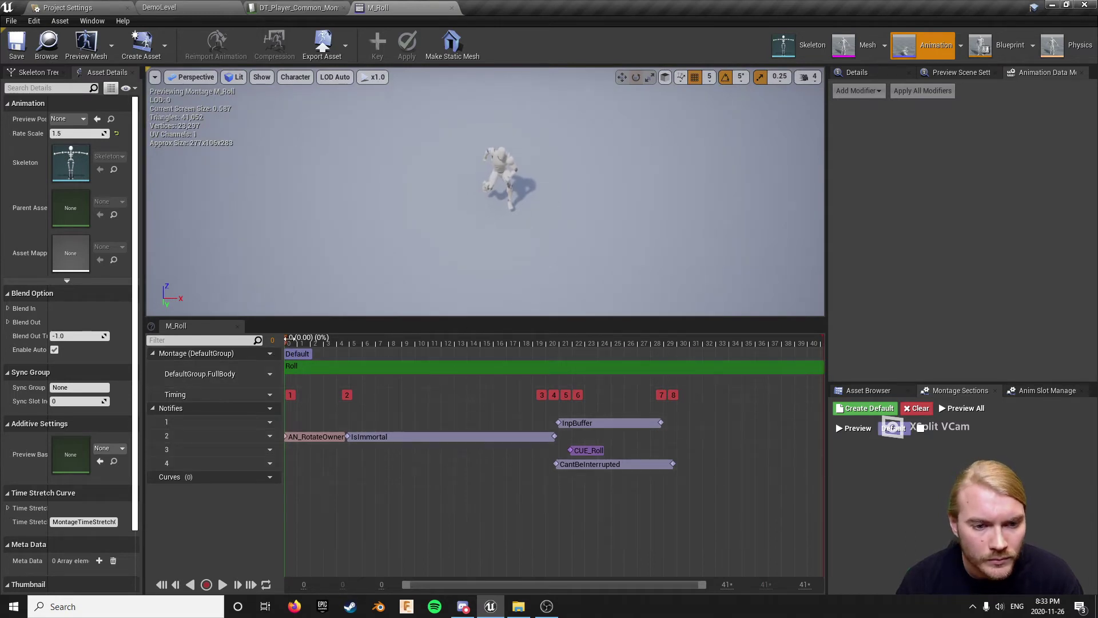
{"action": "left_click_drag", "start_coordinate": [296, 339], "coordinate": [273, 333]}
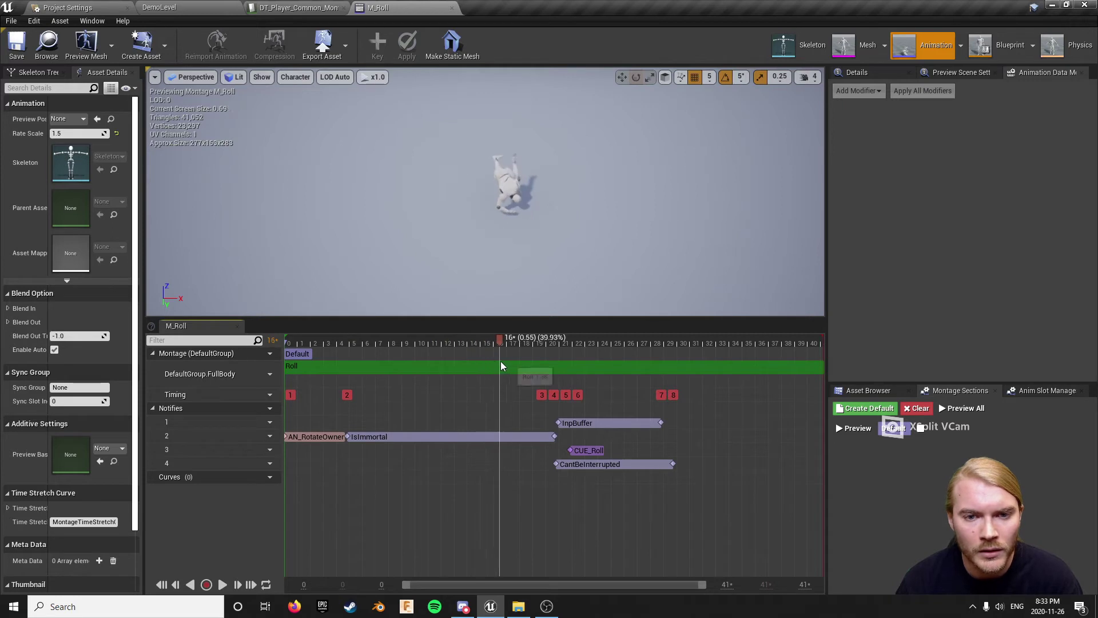
{"action": "mouse_move", "coordinate": [507, 367]}
{"action": "left_mouse_down"}
{"action": "mouse_move", "coordinate": [563, 358]}
{"action": "mouse_move", "coordinate": [576, 366]}
{"action": "mouse_move", "coordinate": [555, 366]}
{"action": "mouse_move", "coordinate": [592, 371]}
{"action": "mouse_move", "coordinate": [514, 366]}
{"action": "left_mouse_up"}
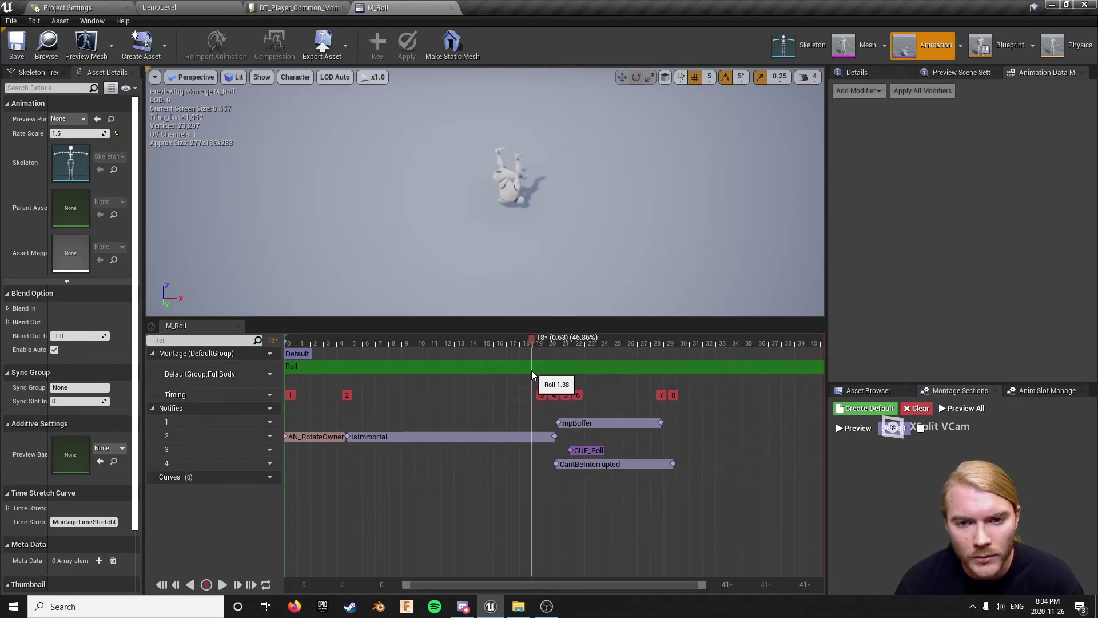
{"action": "left_click_drag", "start_coordinate": [580, 368], "coordinate": [458, 370]}
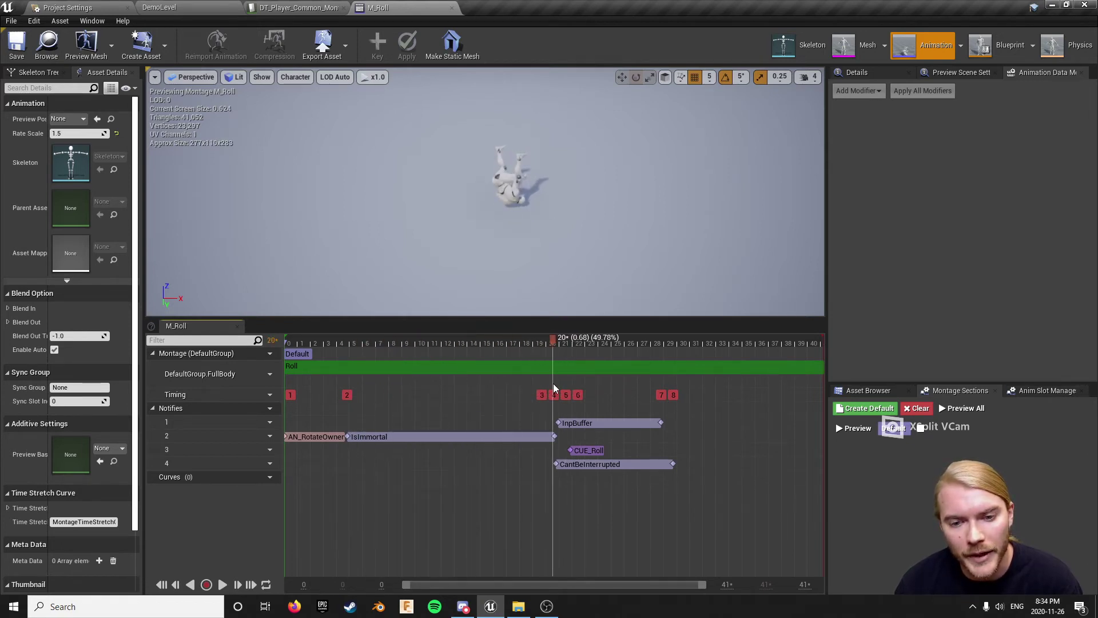
{"action": "mouse_move", "coordinate": [554, 387]}
{"action": "left_mouse_down"}
{"action": "mouse_move", "coordinate": [724, 400]}
{"action": "mouse_move", "coordinate": [552, 399]}
{"action": "mouse_move", "coordinate": [665, 414]}
{"action": "mouse_move", "coordinate": [555, 404]}
{"action": "mouse_move", "coordinate": [661, 412]}
{"action": "mouse_move", "coordinate": [560, 414]}
{"action": "mouse_move", "coordinate": [665, 417]}
{"action": "mouse_move", "coordinate": [557, 407]}
{"action": "left_mouse_up"}
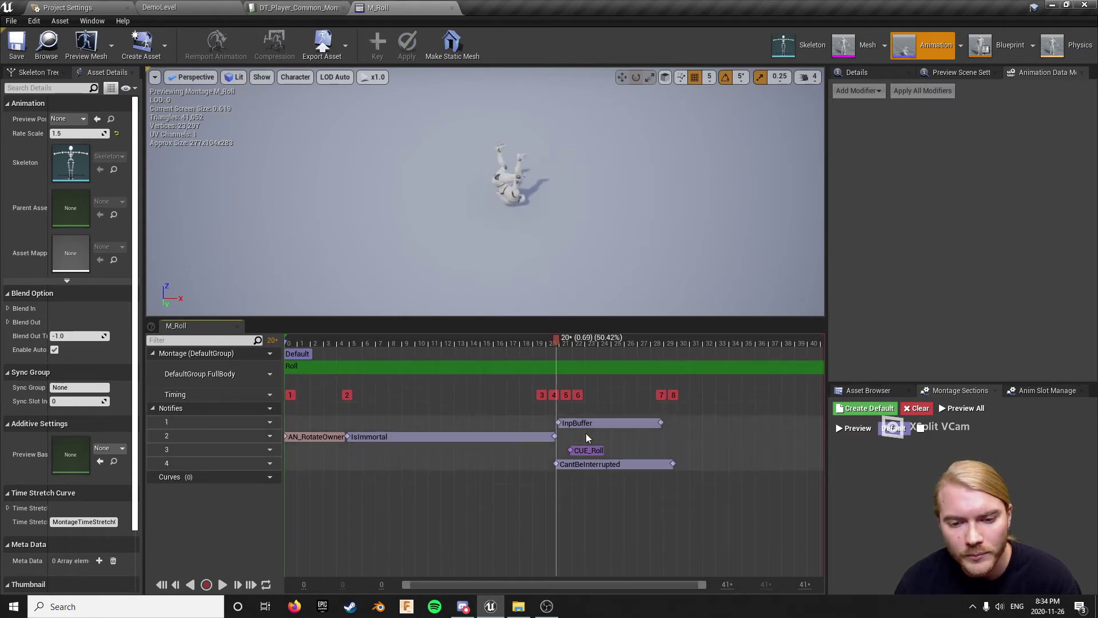
- In RollForward_Root_Montage, move IsImmortal to start at about 0.10 s and trim its end to about 0.32 s
{"action": "left_click", "coordinate": [868, 390]}
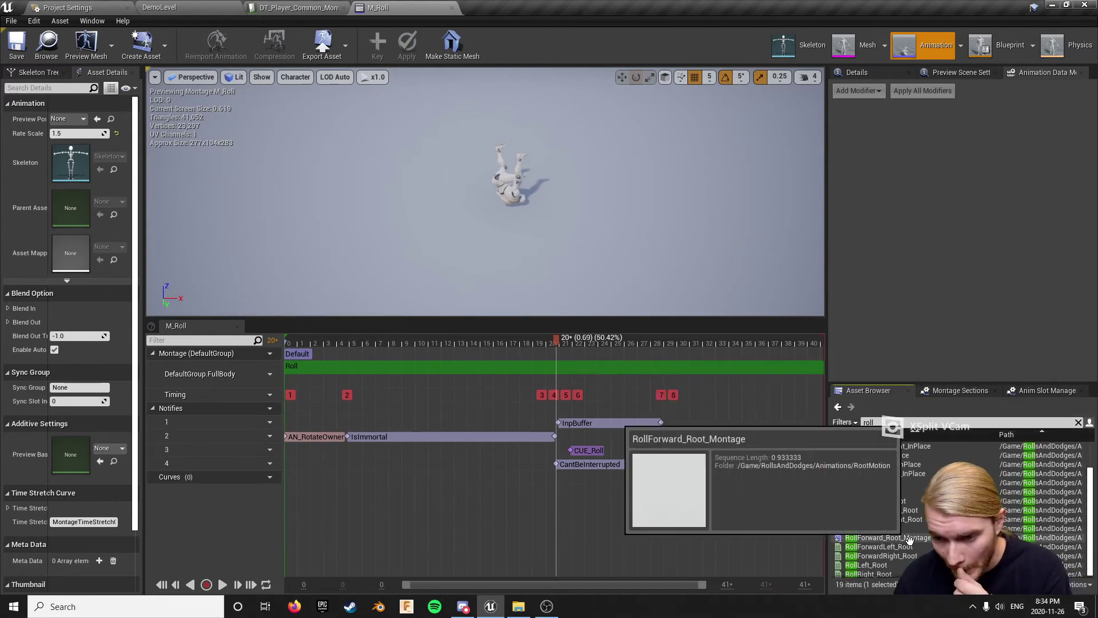
{"action": "double_click", "coordinate": [910, 539]}
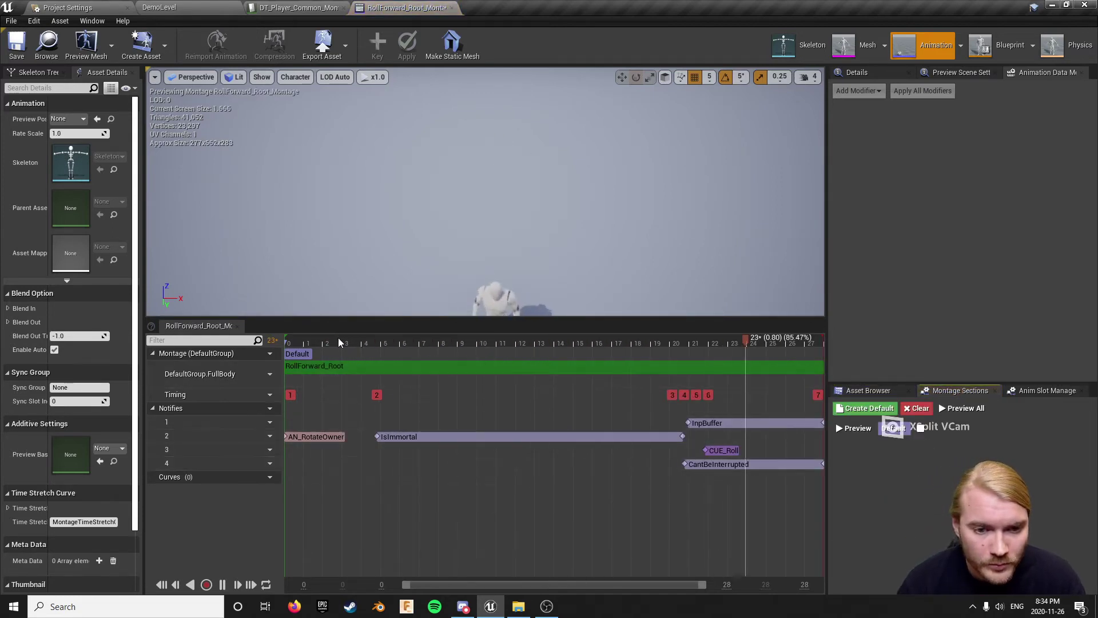
{"action": "mouse_move", "coordinate": [338, 339]}
{"action": "left_mouse_down"}
{"action": "mouse_move", "coordinate": [287, 342]}
{"action": "mouse_move", "coordinate": [354, 345]}
{"action": "mouse_move", "coordinate": [344, 345]}
{"action": "left_mouse_up"}
{"action": "left_click_drag", "start_coordinate": [402, 443], "coordinate": [359, 443]}
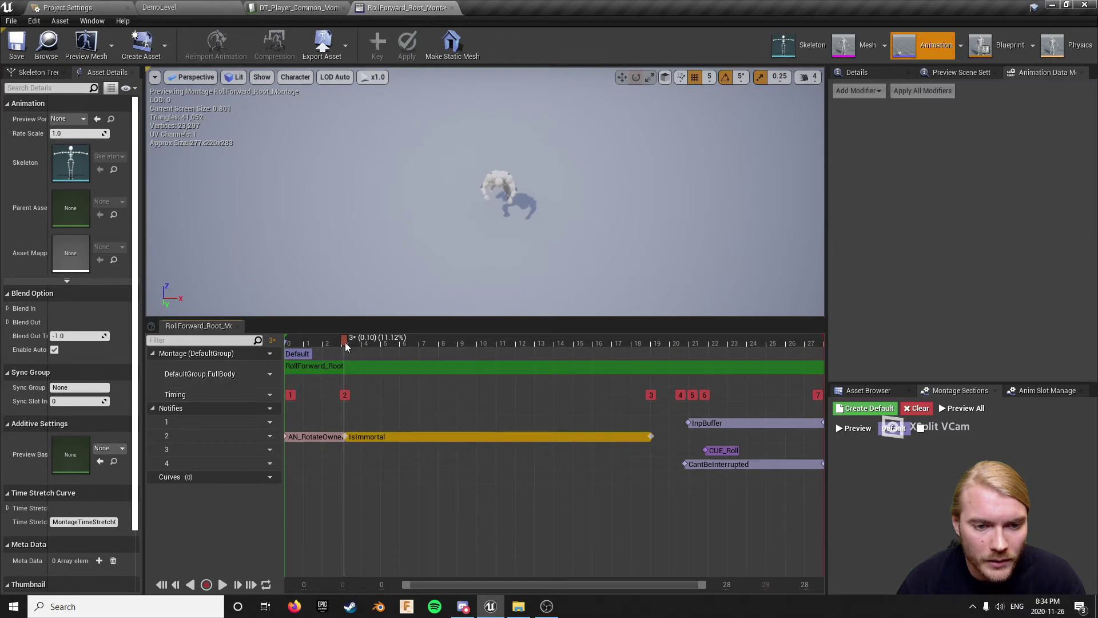
{"action": "left_click_drag", "start_coordinate": [345, 342], "coordinate": [468, 389]}
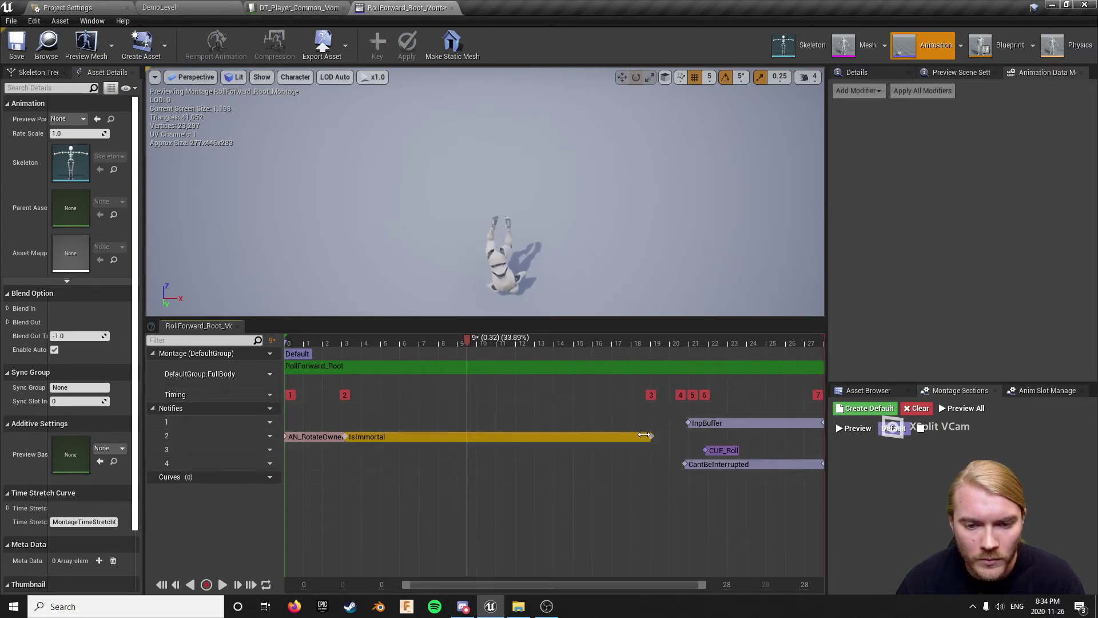
{"action": "left_click_drag", "start_coordinate": [651, 437], "coordinate": [484, 458]}
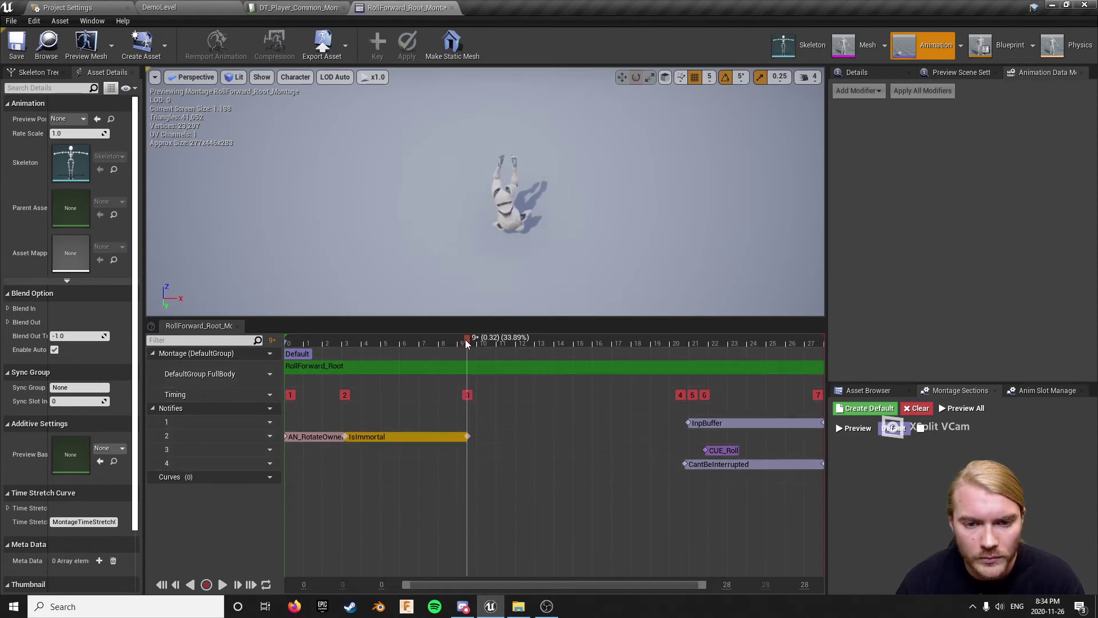
- Scrub RollForward_Root_Montage to about 0.49 s, and scrub M_Roll to the end of InpBuffer to compare the roll poses
{"action": "left_click_drag", "start_coordinate": [469, 340], "coordinate": [568, 358]}
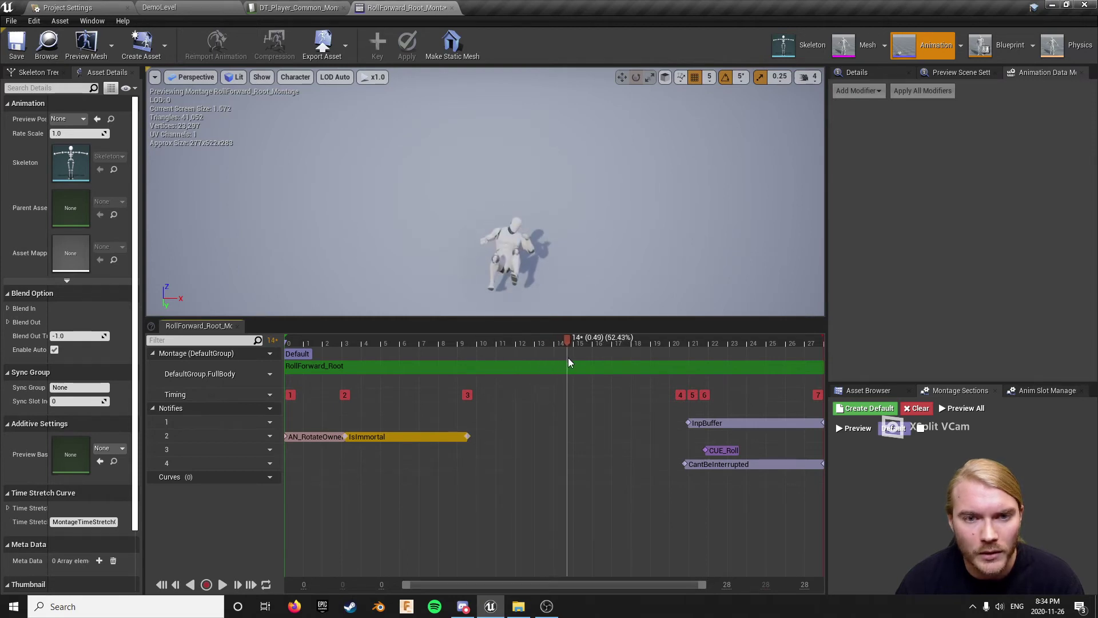
{"action": "left_click", "coordinate": [865, 392]}
{"action": "scroll", "coordinate": [896, 488], "scroll_direction": "up", "scroll_amount": 3}
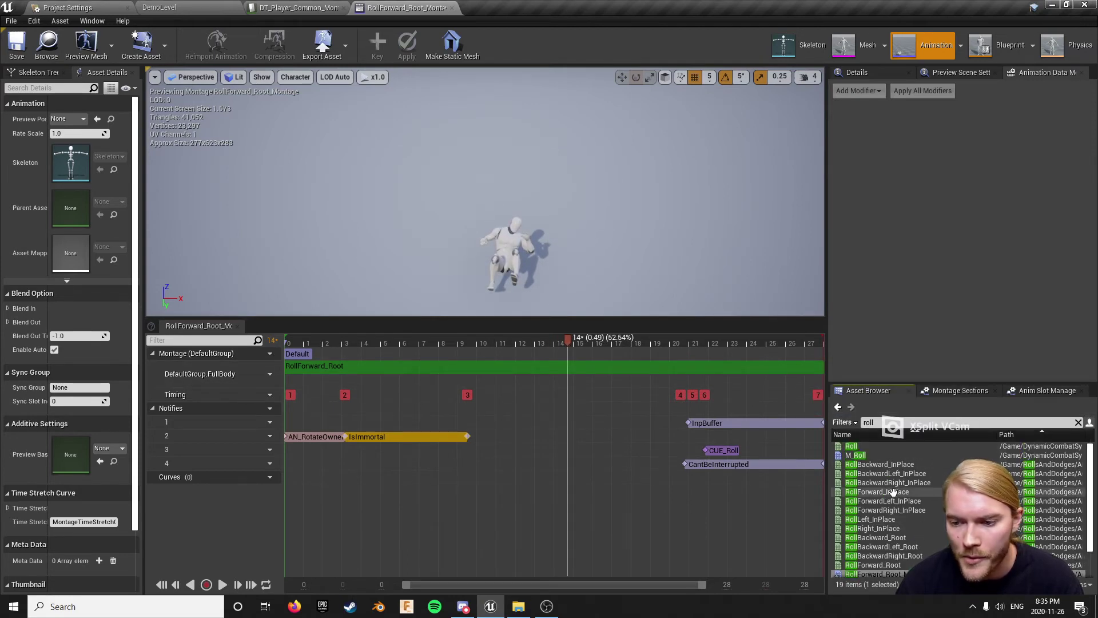
{"action": "double_click", "coordinate": [858, 457]}
{"action": "left_click_drag", "start_coordinate": [443, 344], "coordinate": [659, 352]}
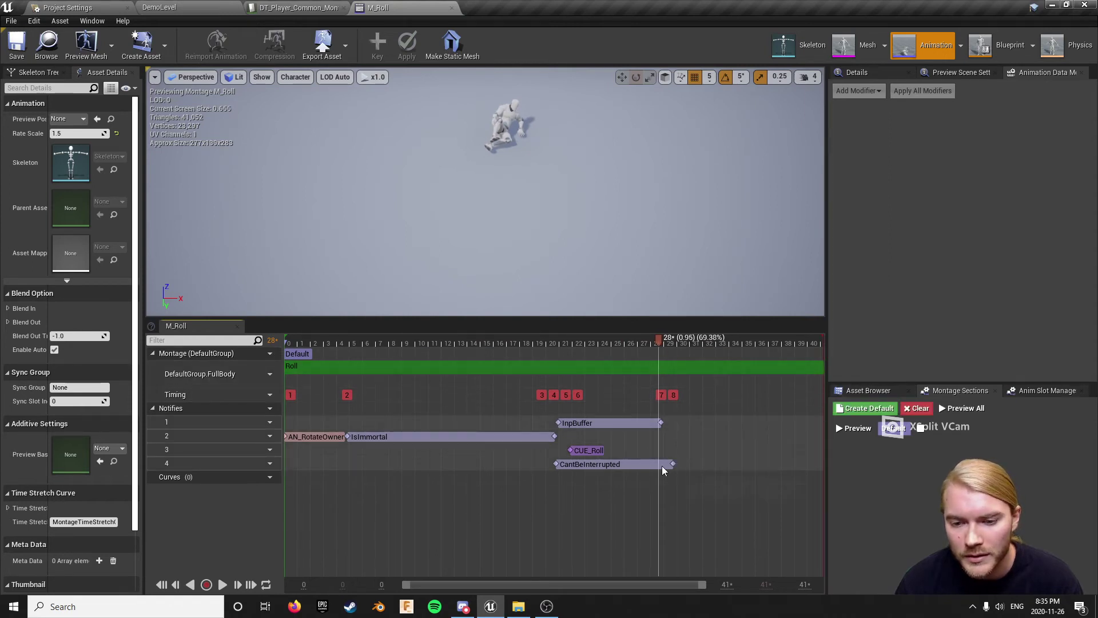
- Return to RollForward_Root_Montage and move InpBuffer on notify track 1 to start at about 0.32 s, where IsImmortal ends
{"action": "left_click", "coordinate": [868, 390]}
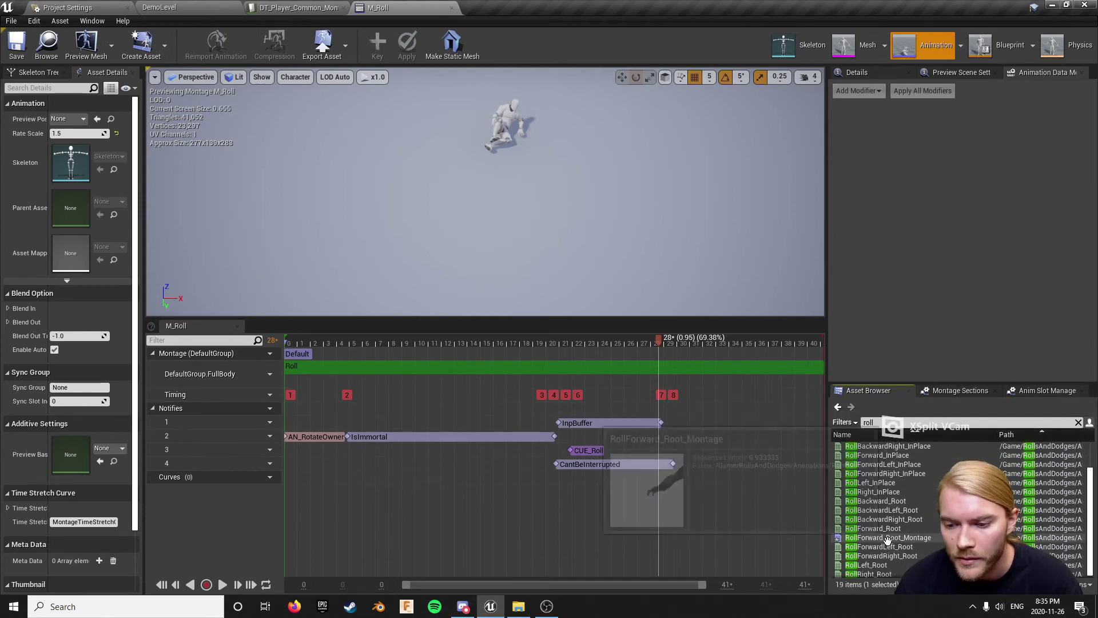
{"action": "double_click", "coordinate": [887, 538]}
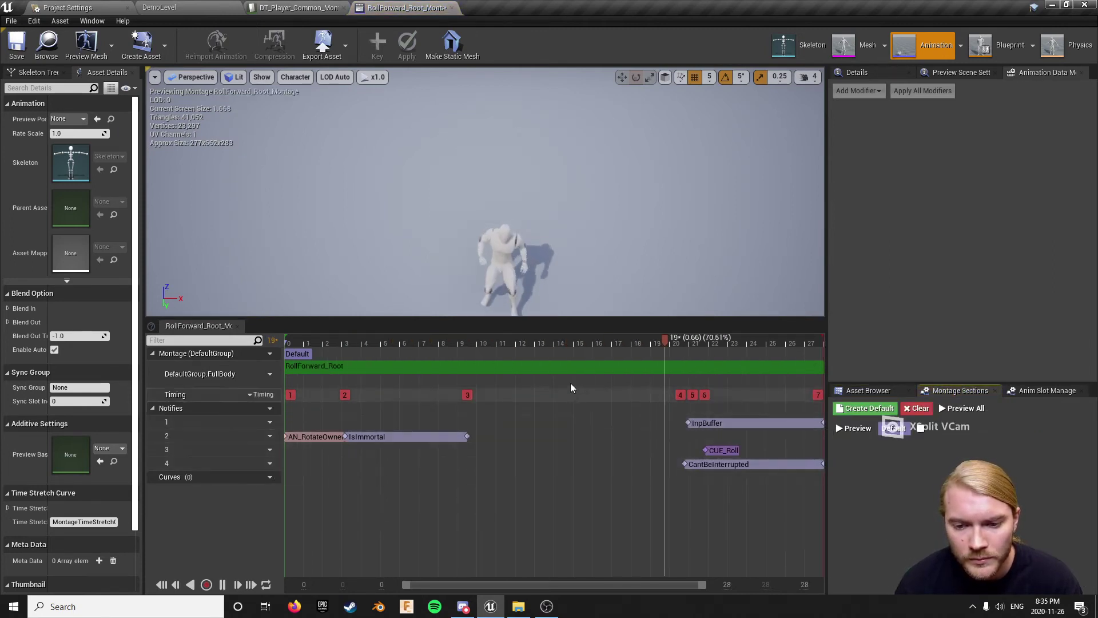
{"action": "mouse_move", "coordinate": [468, 338]}
{"action": "left_mouse_down"}
{"action": "mouse_move", "coordinate": [489, 341]}
{"action": "mouse_move", "coordinate": [468, 344]}
{"action": "left_mouse_up"}
{"action": "left_click_drag", "start_coordinate": [718, 424], "coordinate": [581, 424]}
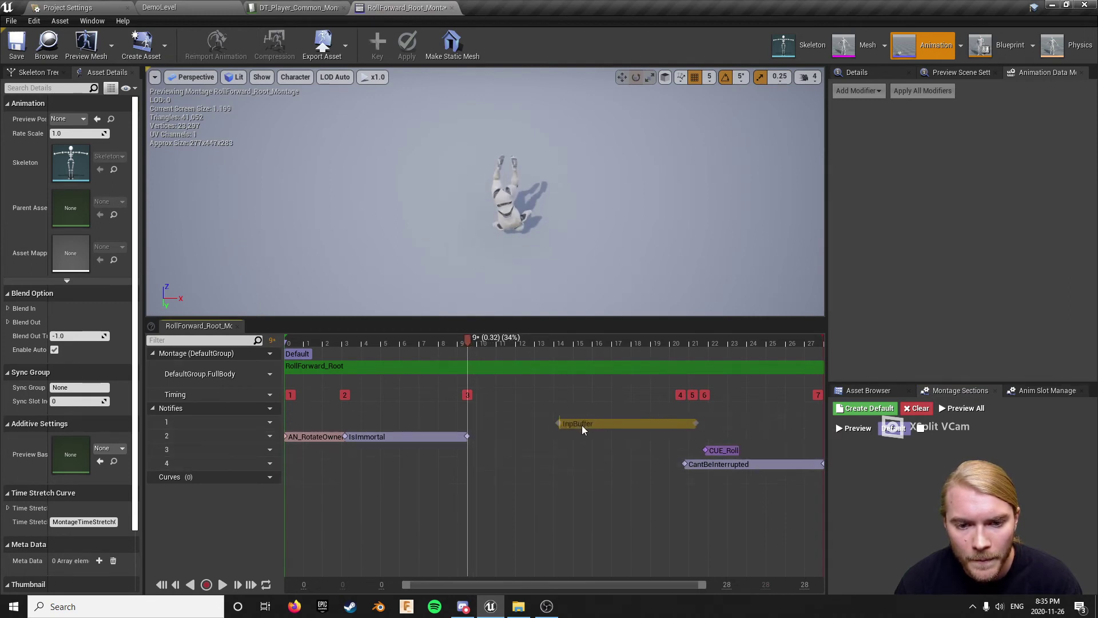
{"action": "left_click_drag", "start_coordinate": [493, 427], "coordinate": [495, 426]}
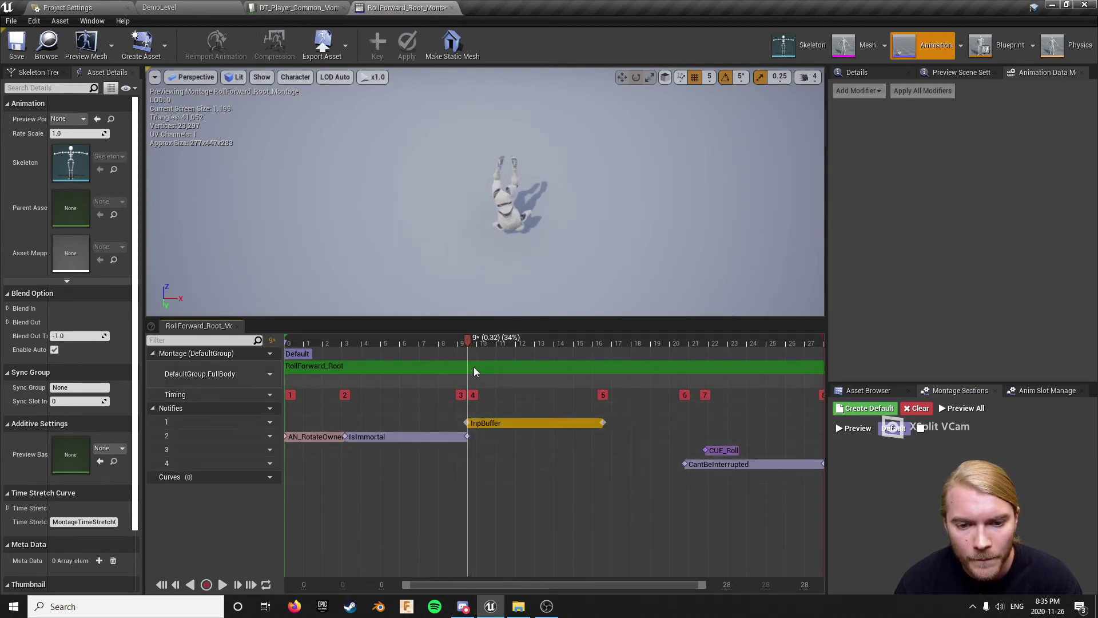
- Examine the pose at InpBuffer's end in RollForward_Root_Montage and at the matching notify boundary in M_Roll
{"action": "left_click_drag", "start_coordinate": [467, 339], "coordinate": [601, 372]}
{"action": "left_click", "coordinate": [868, 390]}
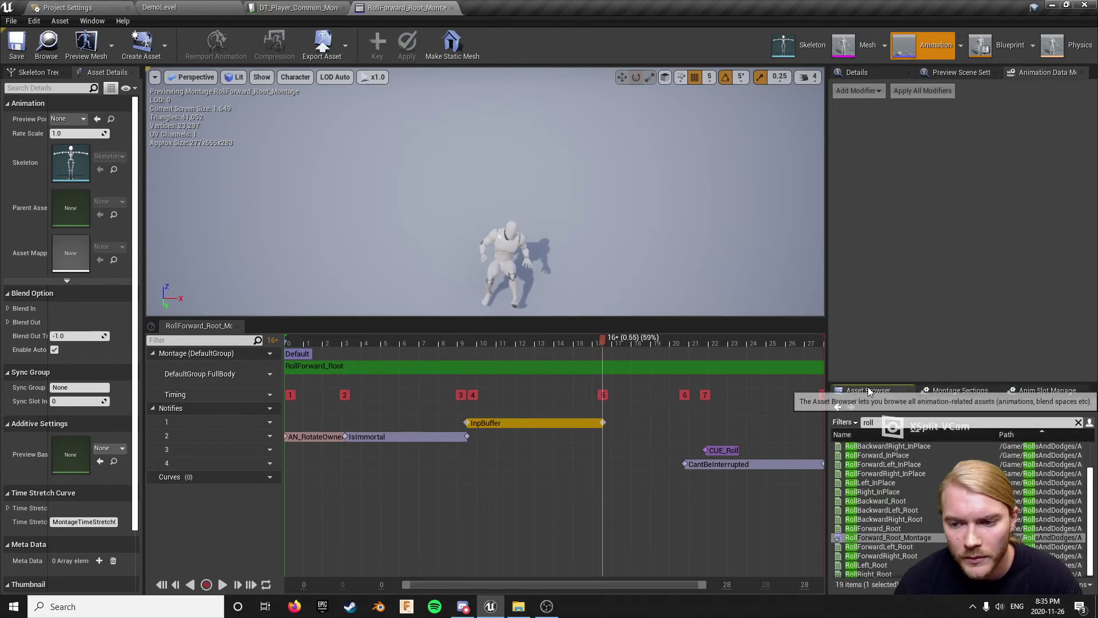
{"action": "double_click", "coordinate": [856, 455]}
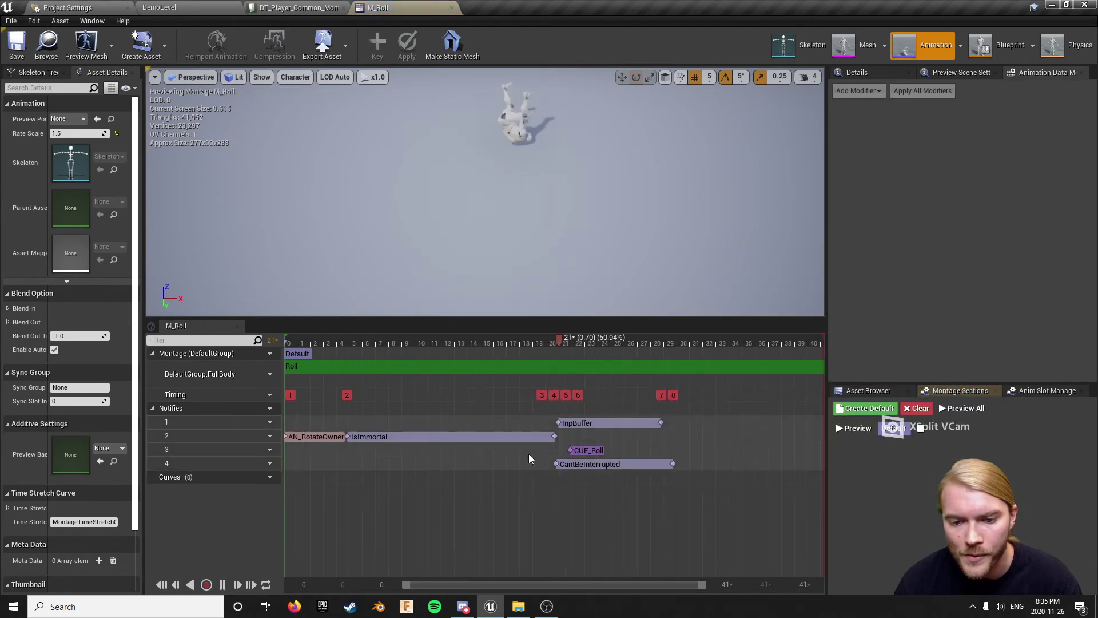
{"action": "left_click_drag", "start_coordinate": [524, 338], "coordinate": [663, 348]}
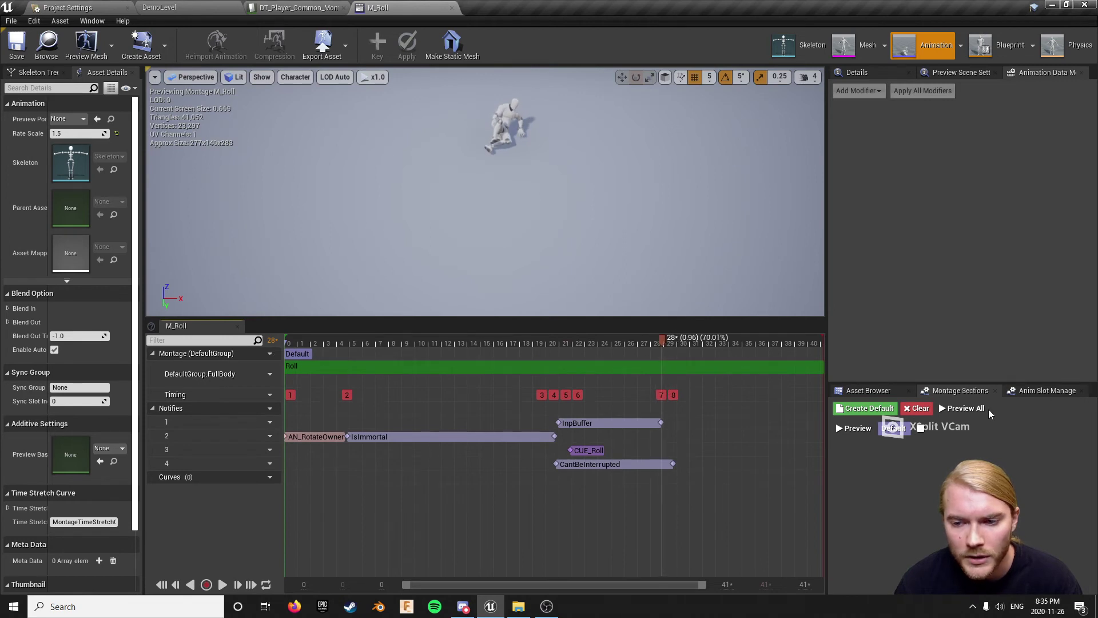
- Reopen RollForward_Root_Montage and trim the end of InpBuffer to about 0.50 s to match the pose from M_Roll
{"action": "left_click", "coordinate": [890, 392]}
{"action": "scroll", "coordinate": [892, 515], "scroll_direction": "down", "scroll_amount": 2}
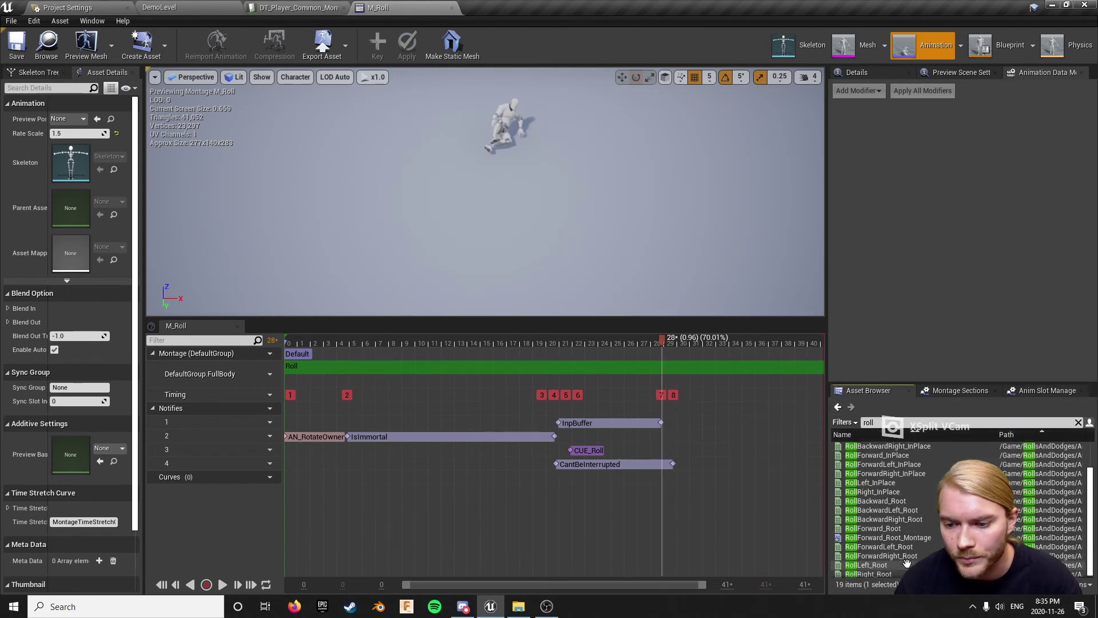
{"action": "double_click", "coordinate": [889, 539]}
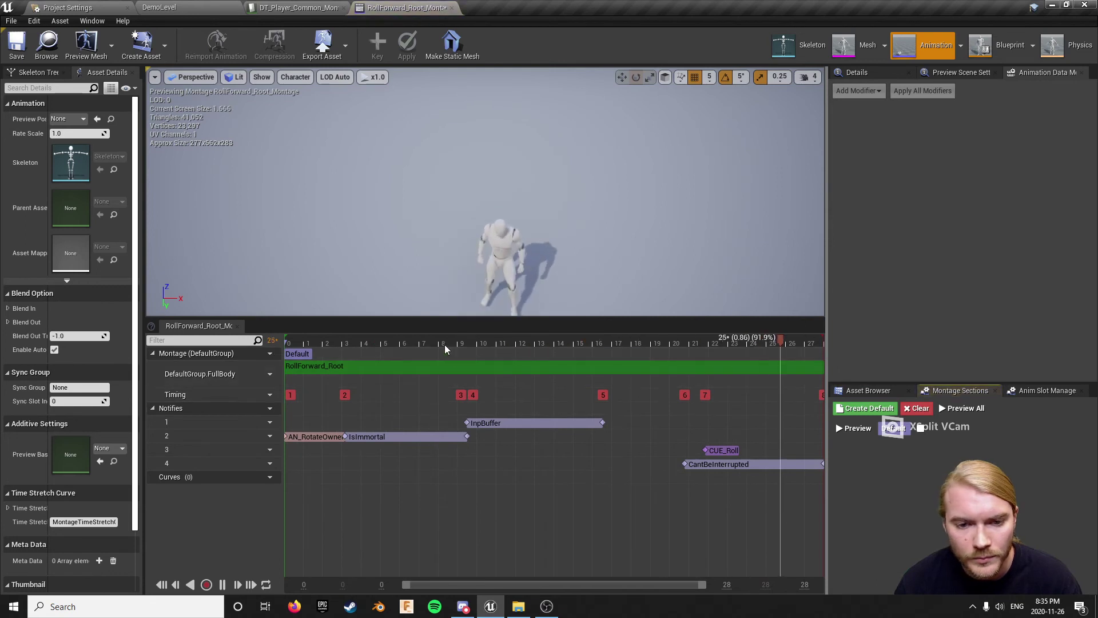
{"action": "left_click_drag", "start_coordinate": [444, 345], "coordinate": [576, 351]}
{"action": "left_click_drag", "start_coordinate": [602, 422], "coordinate": [574, 423]}
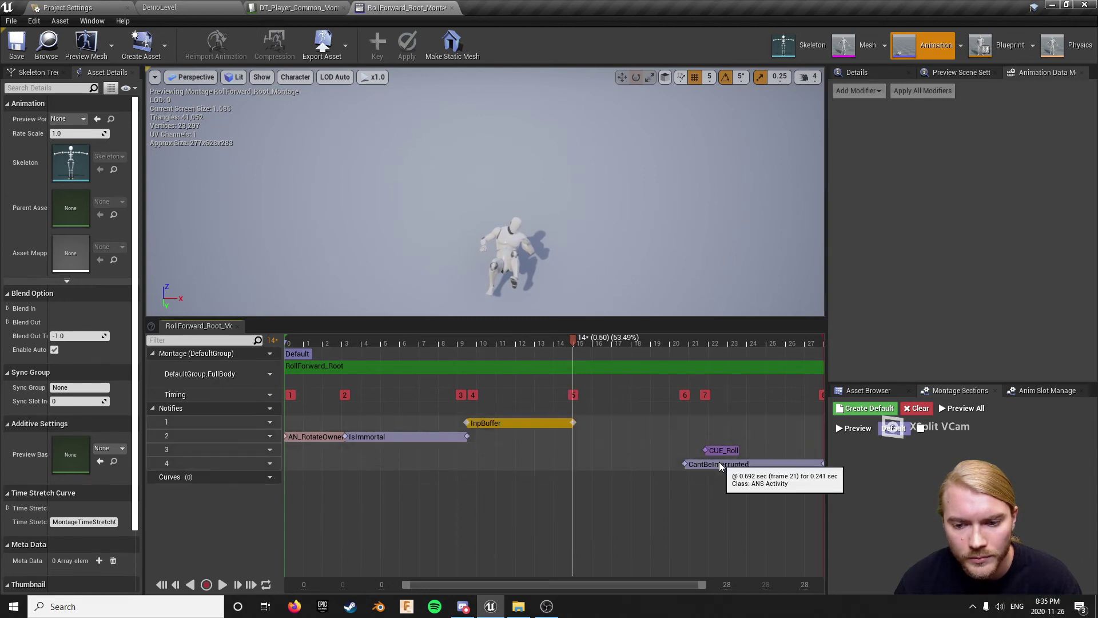
- Move CantBeInterrupted on track 4 to start at the end of IsImmortal and shorten it to end just past InpBuffer
{"action": "left_click_drag", "start_coordinate": [719, 463], "coordinate": [579, 465]}
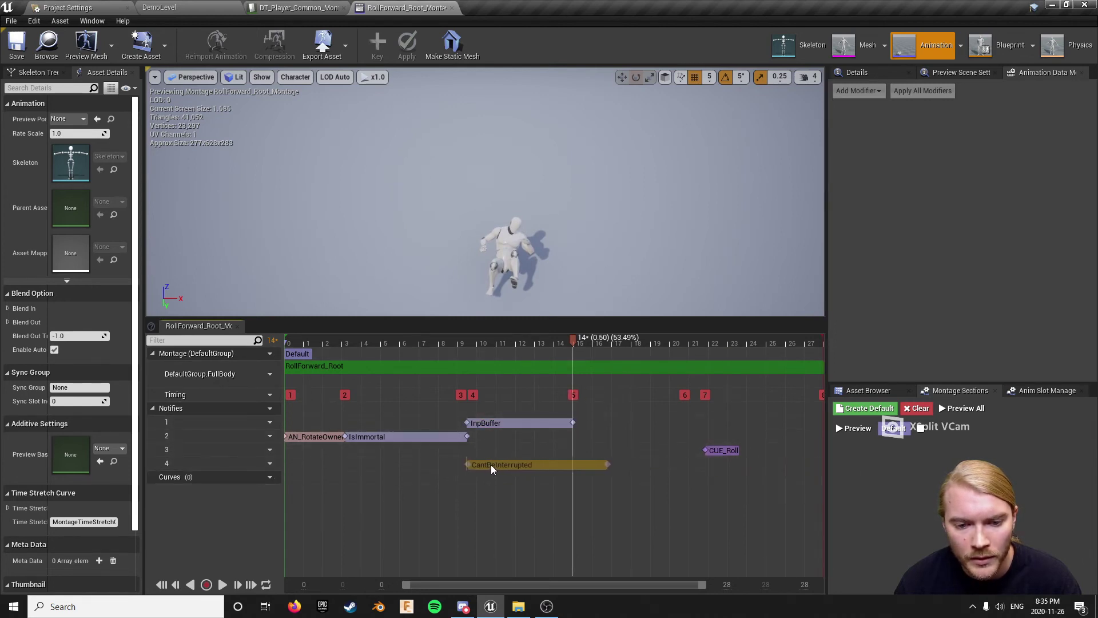
{"action": "left_click", "coordinate": [491, 464]}
{"action": "left_click_drag", "start_coordinate": [606, 465], "coordinate": [585, 462]}
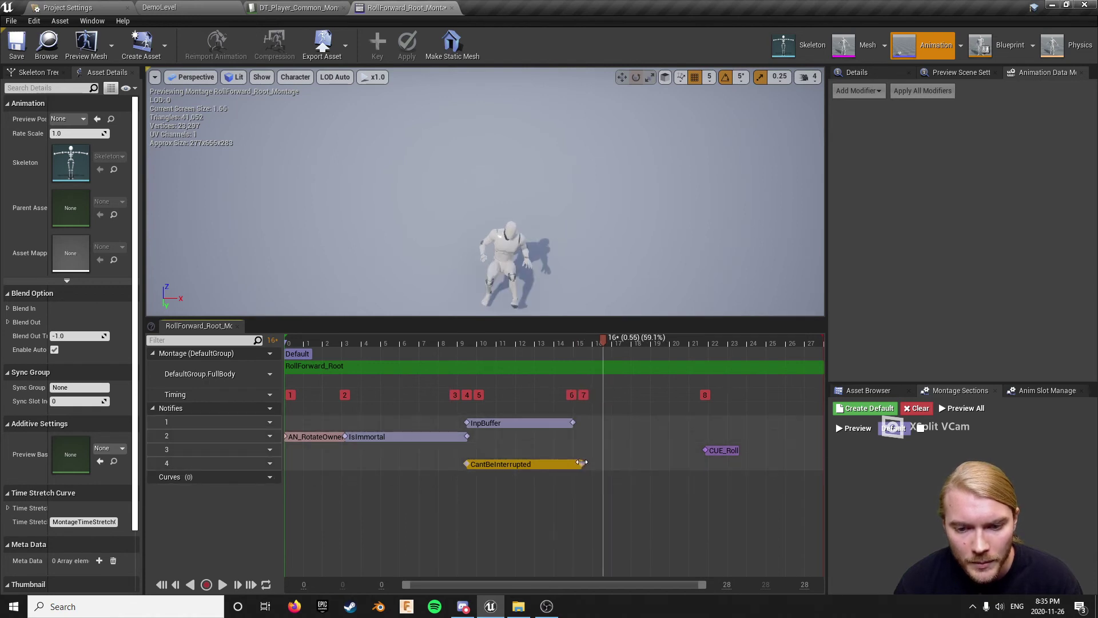
- Scrub through the rest of RollForward_Root_Montage, and open M_Roll to examine the roll pose at its CUE_Roll notify
{"action": "left_click_drag", "start_coordinate": [602, 339], "coordinate": [748, 370]}
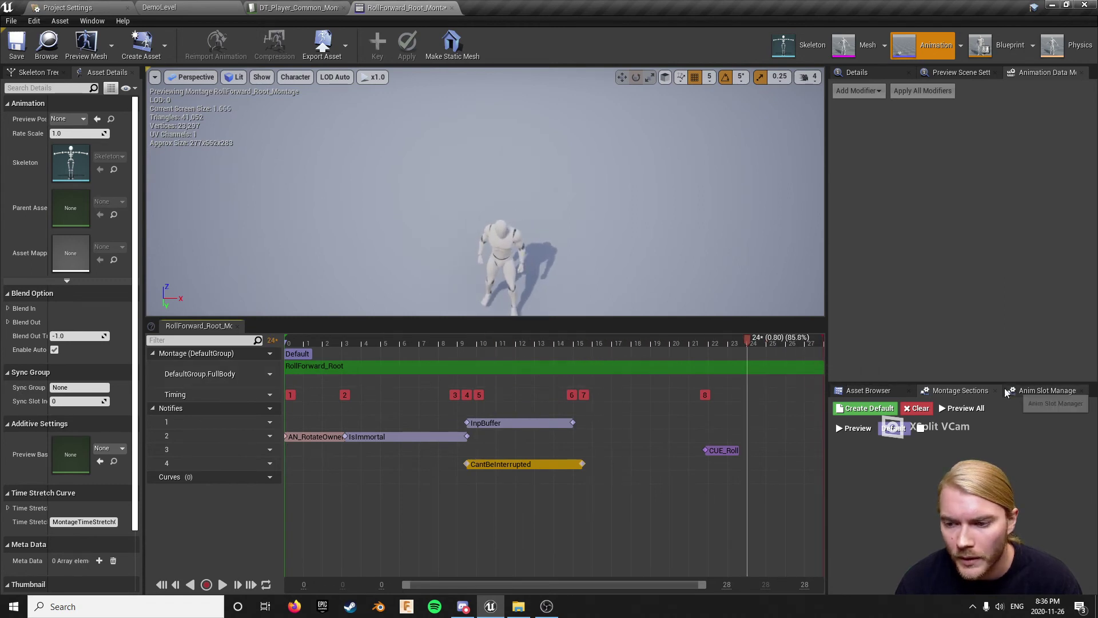
{"action": "left_click", "coordinate": [864, 391]}
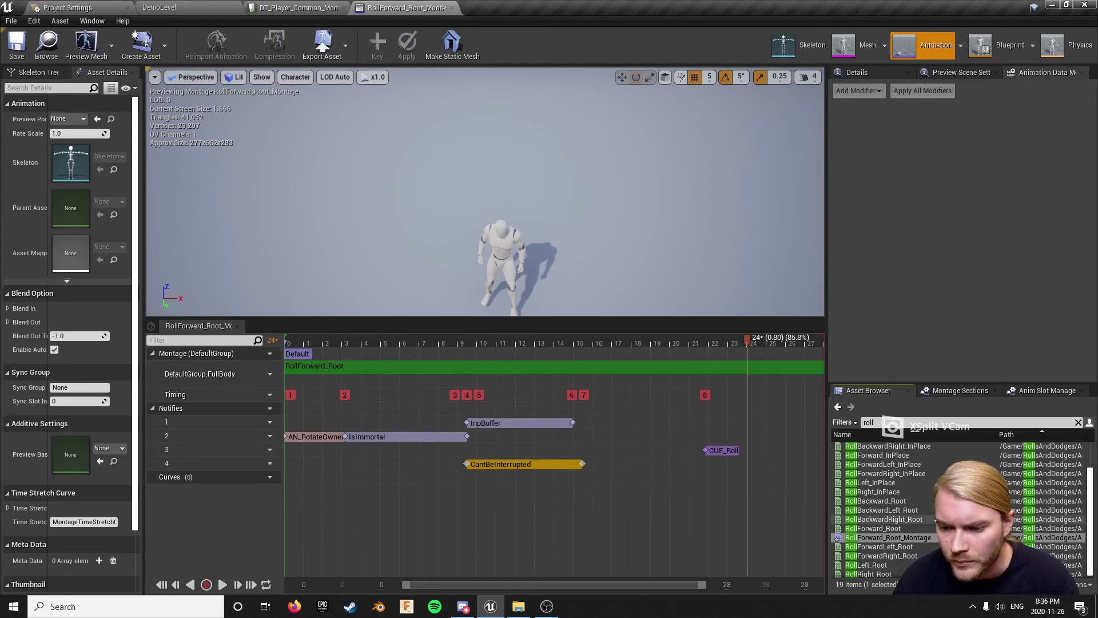
{"action": "scroll", "coordinate": [865, 457], "scroll_direction": "up", "scroll_amount": 3}
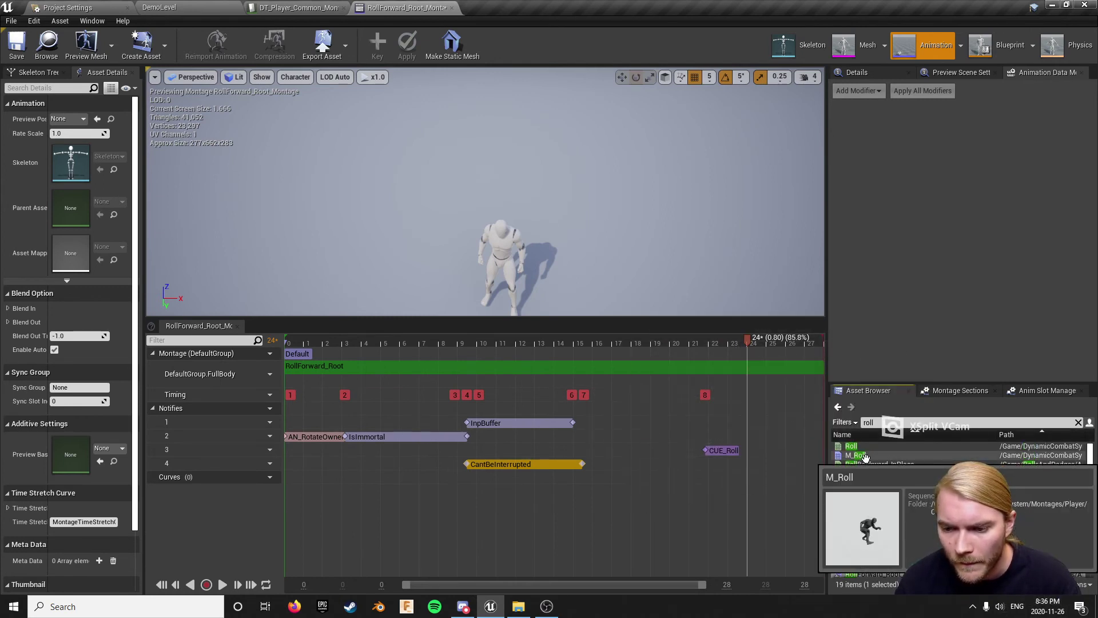
{"action": "double_click", "coordinate": [865, 457]}
{"action": "left_click", "coordinate": [491, 345]}
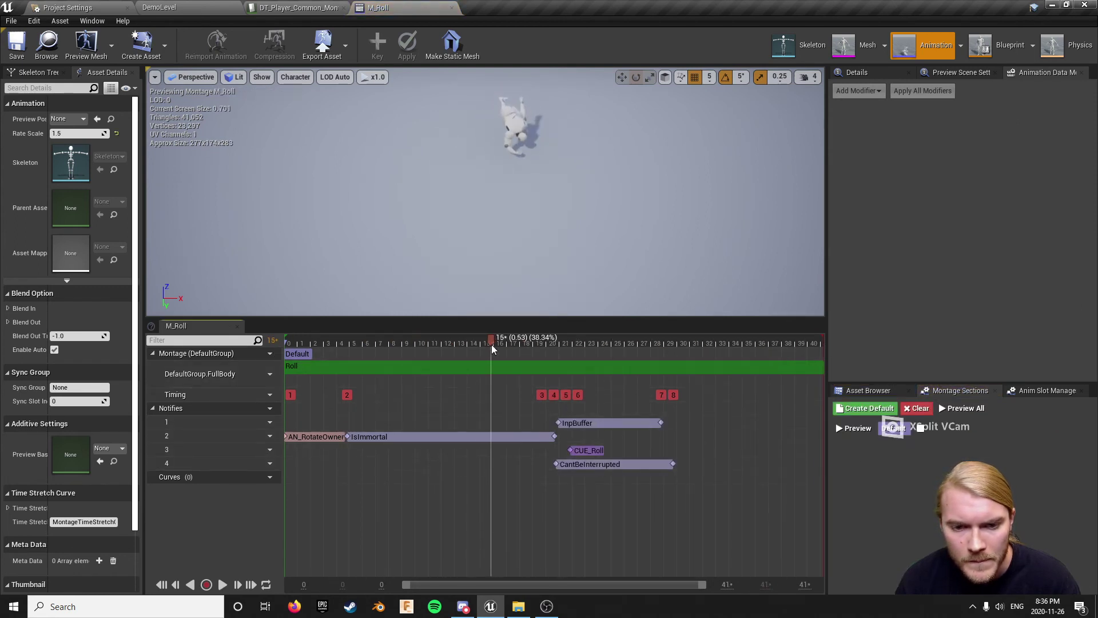
{"action": "left_click_drag", "start_coordinate": [491, 345], "coordinate": [570, 341]}
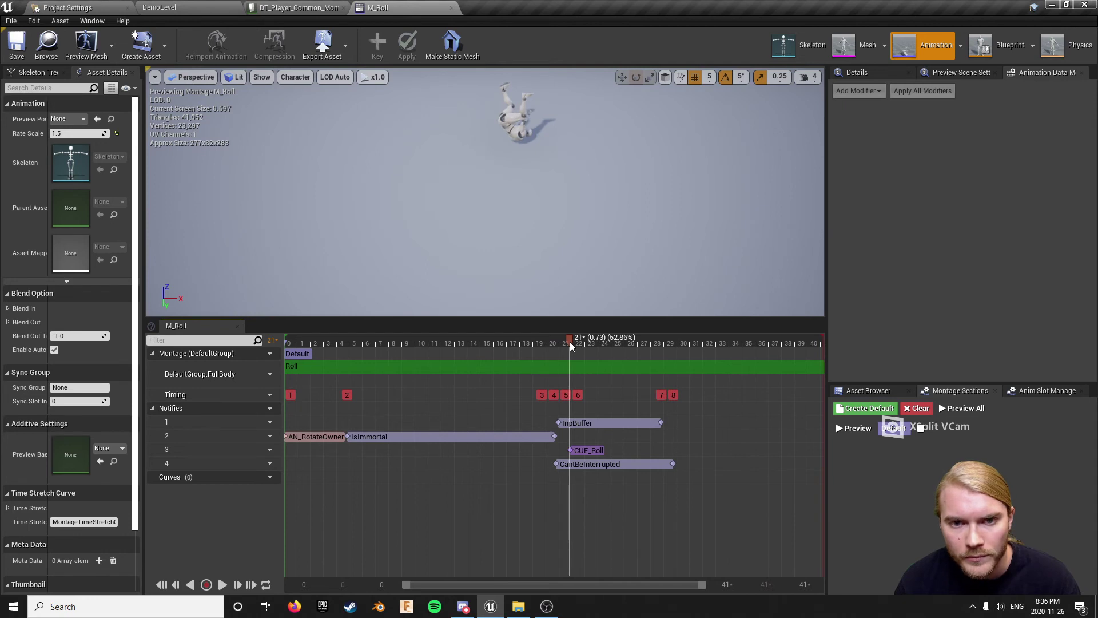
- Return to RollForward_Root_Montage and move CUE_Roll on track 3 to about 0.36 s, at the pose matching M_Roll
{"action": "left_click", "coordinate": [861, 389]}
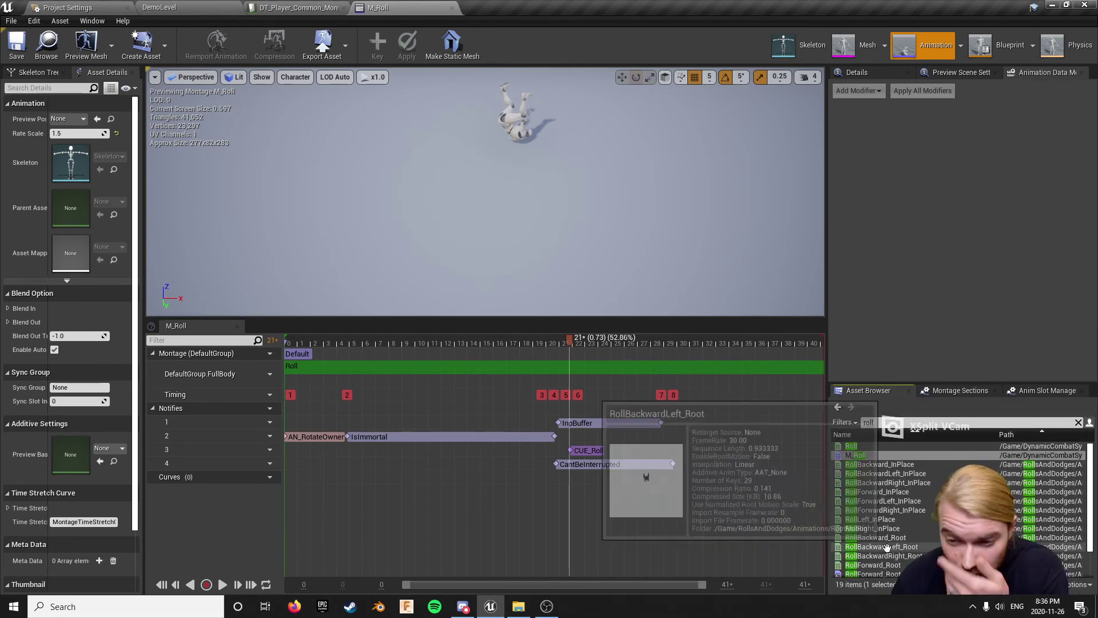
{"action": "double_click", "coordinate": [897, 558]}
{"action": "left_click_drag", "start_coordinate": [423, 342], "coordinate": [491, 357]}
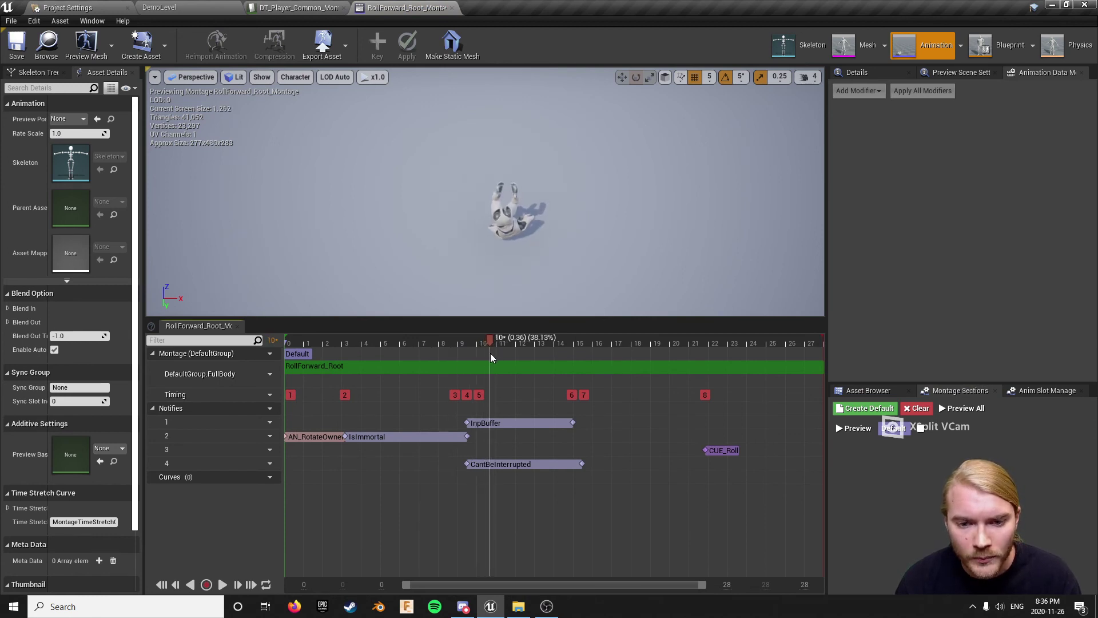
{"action": "left_click_drag", "start_coordinate": [735, 451], "coordinate": [512, 449]}
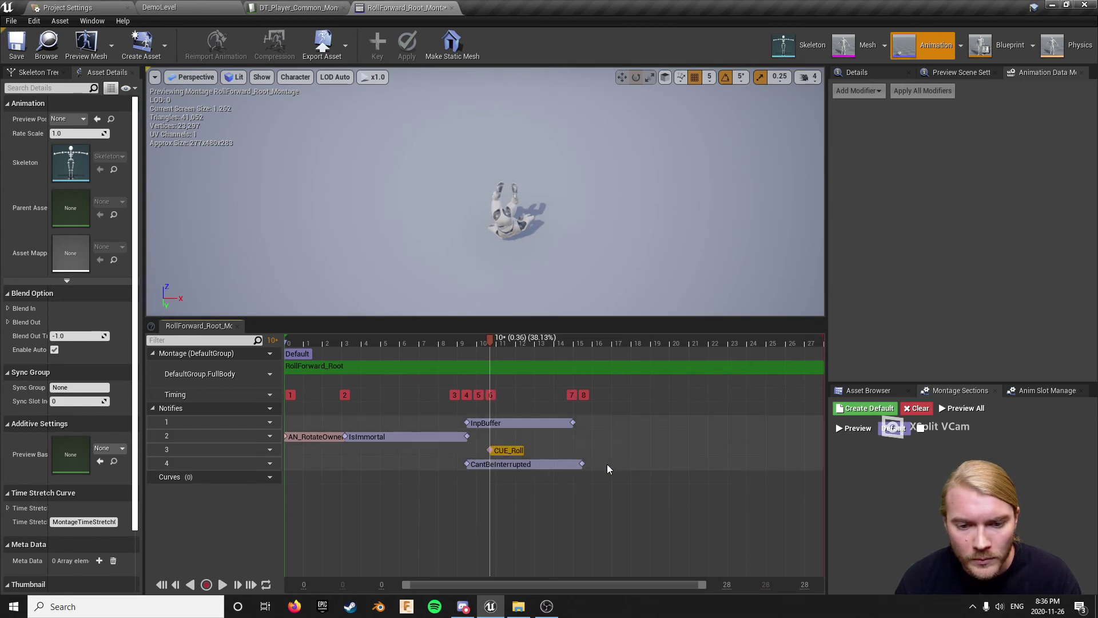
- Rewind RollForward_Root_Montage to the start, and open M_Roll and scrub it through to its end to review the whole roll
{"action": "left_click_drag", "start_coordinate": [490, 339], "coordinate": [262, 376]}
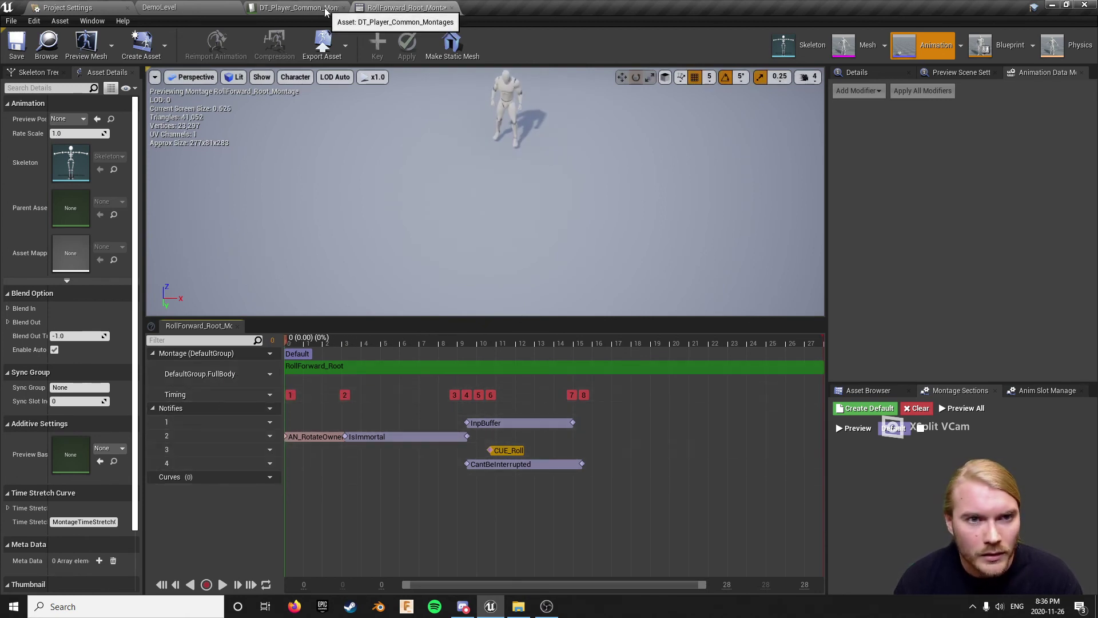
{"action": "left_click", "coordinate": [297, 7]}
{"action": "left_click", "coordinate": [390, 9]}
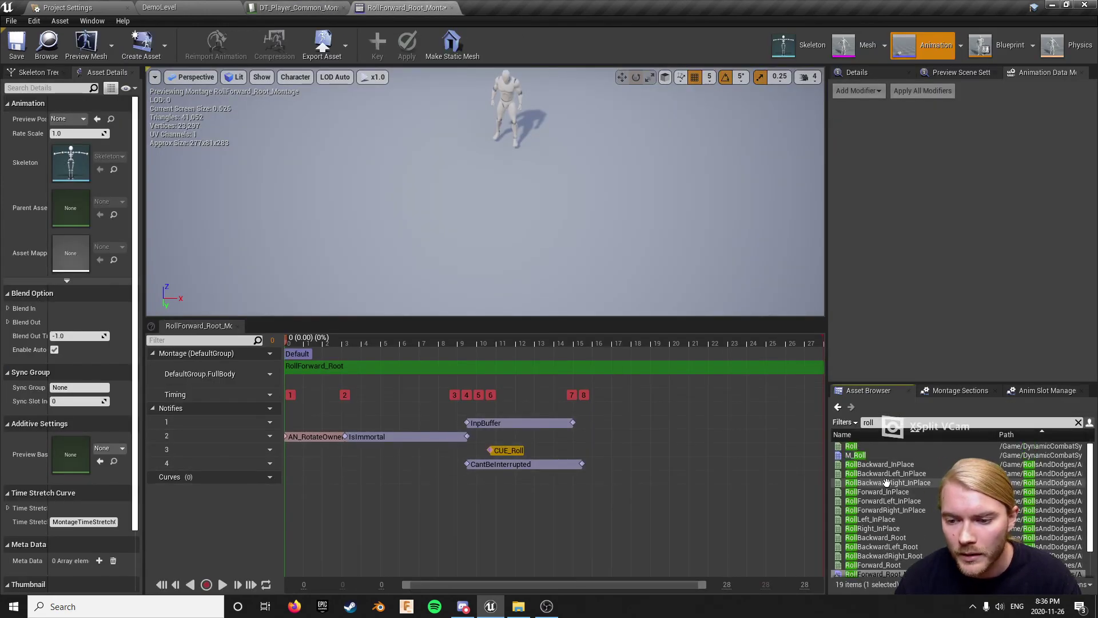
{"action": "double_click", "coordinate": [865, 456]}
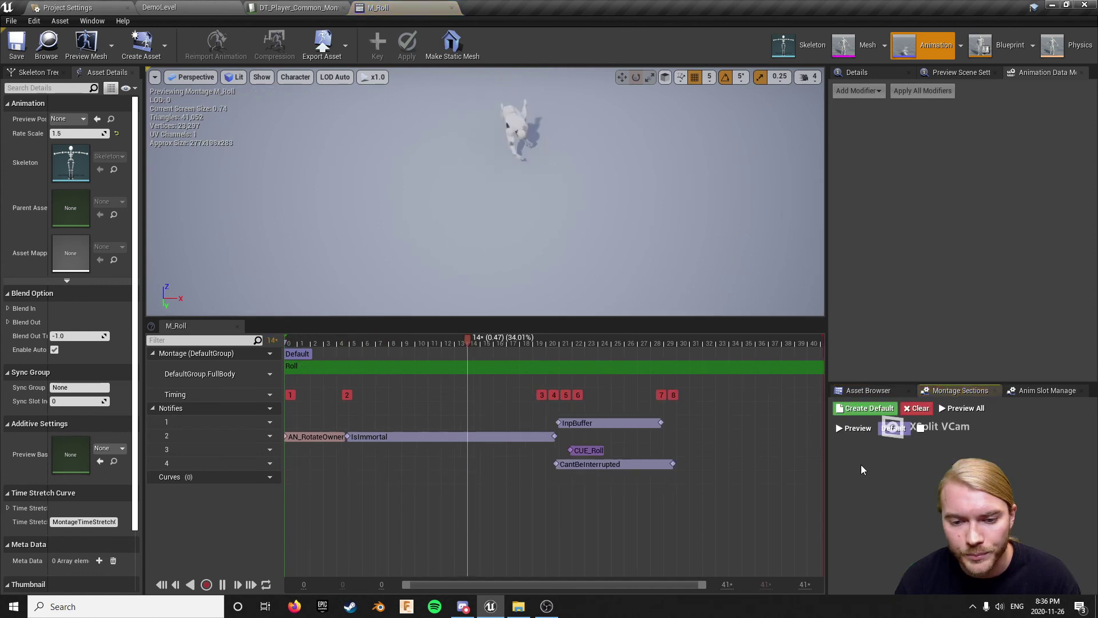
{"action": "left_click_drag", "start_coordinate": [416, 344], "coordinate": [819, 384]}
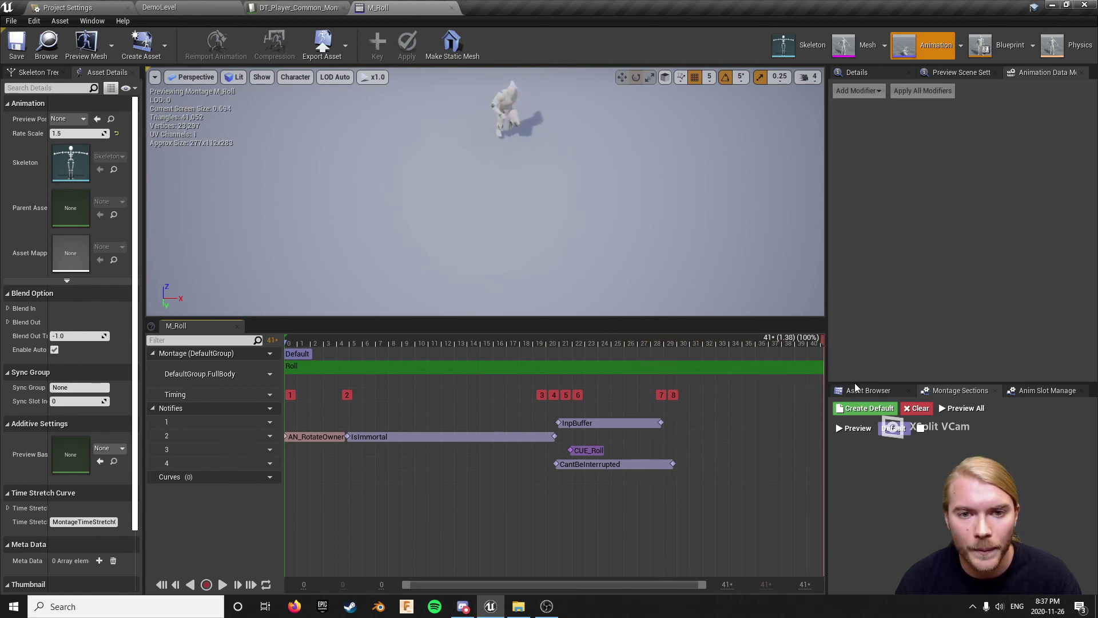
- In DT_Player_Common_Montages, replace the RollForward row's montage with RollForward_Root_Montage
{"action": "left_click", "coordinate": [296, 8]}
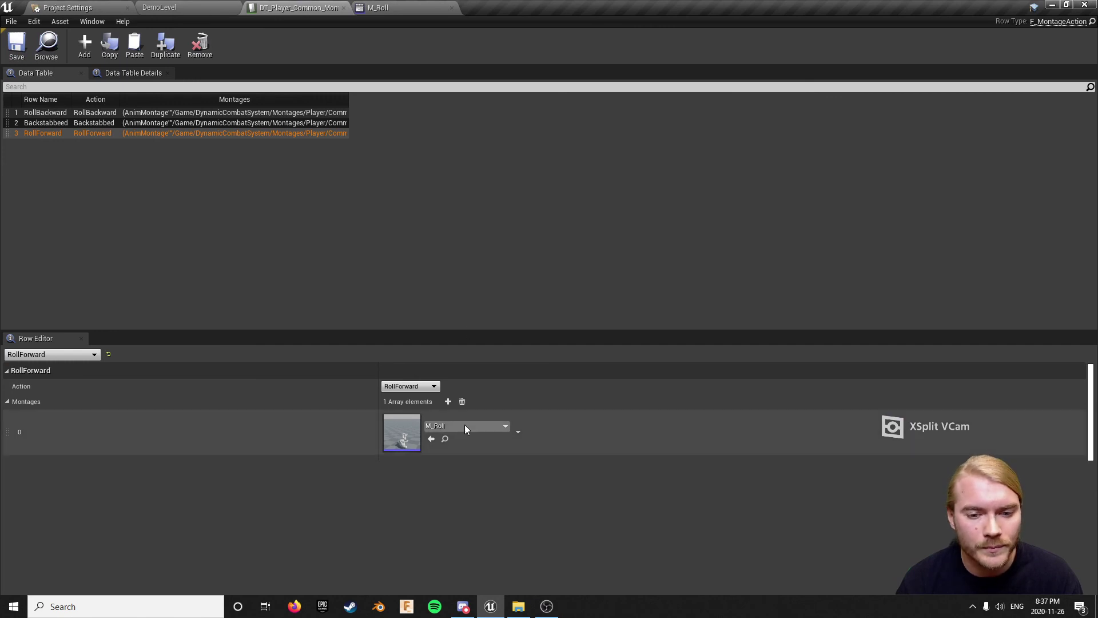
{"action": "left_click", "coordinate": [464, 425]}
{"action": "type", "text": "roll"}
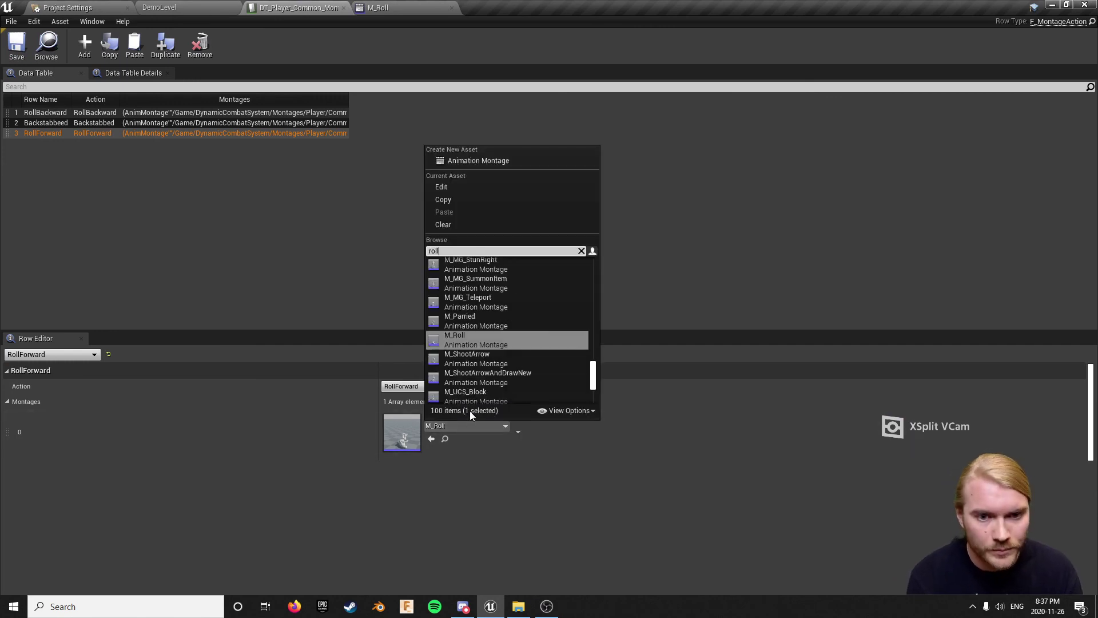
{"action": "left_click", "coordinate": [546, 284]}
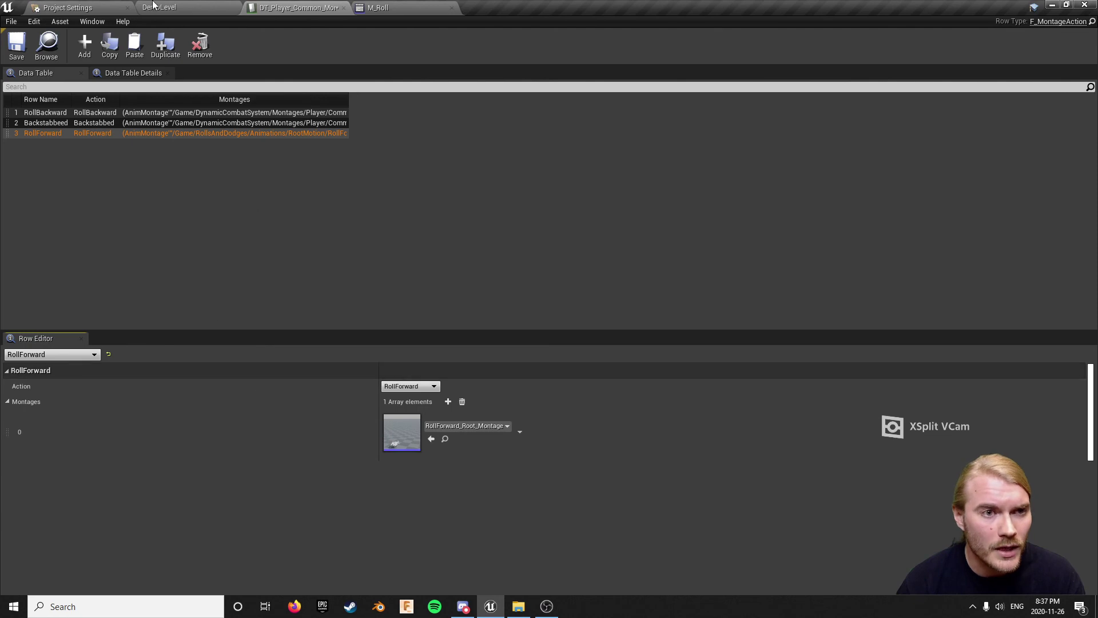
- Play DemoLevel in the editor and test the new forward roll repeatedly while running around the training dummies, ending the play session once checked
{"action": "left_click", "coordinate": [68, 8]}
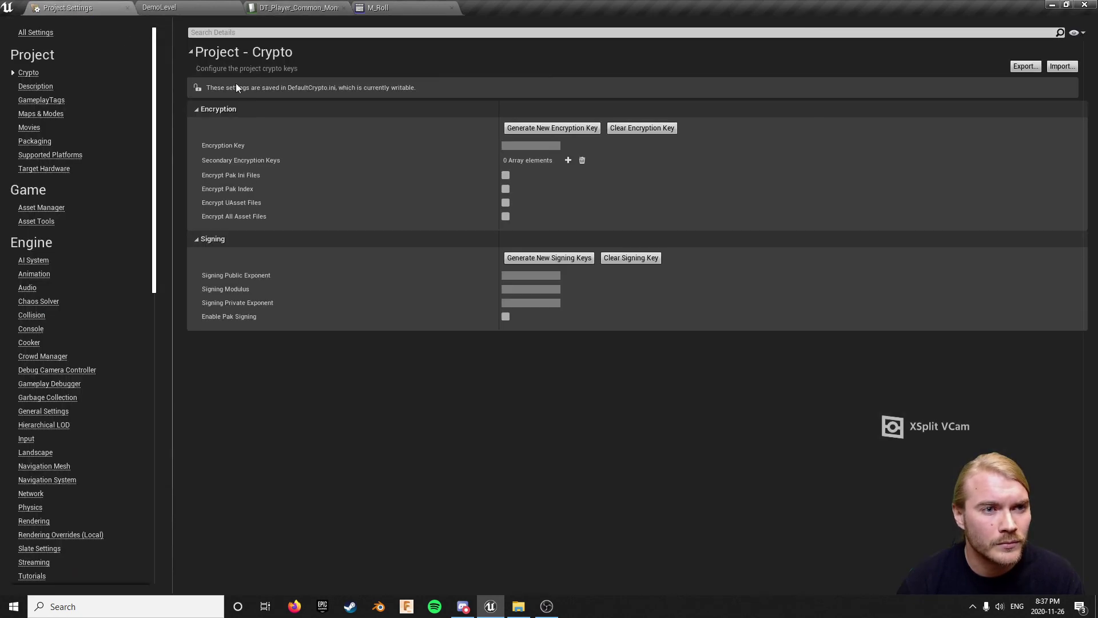
{"action": "left_click", "coordinate": [197, 7]}
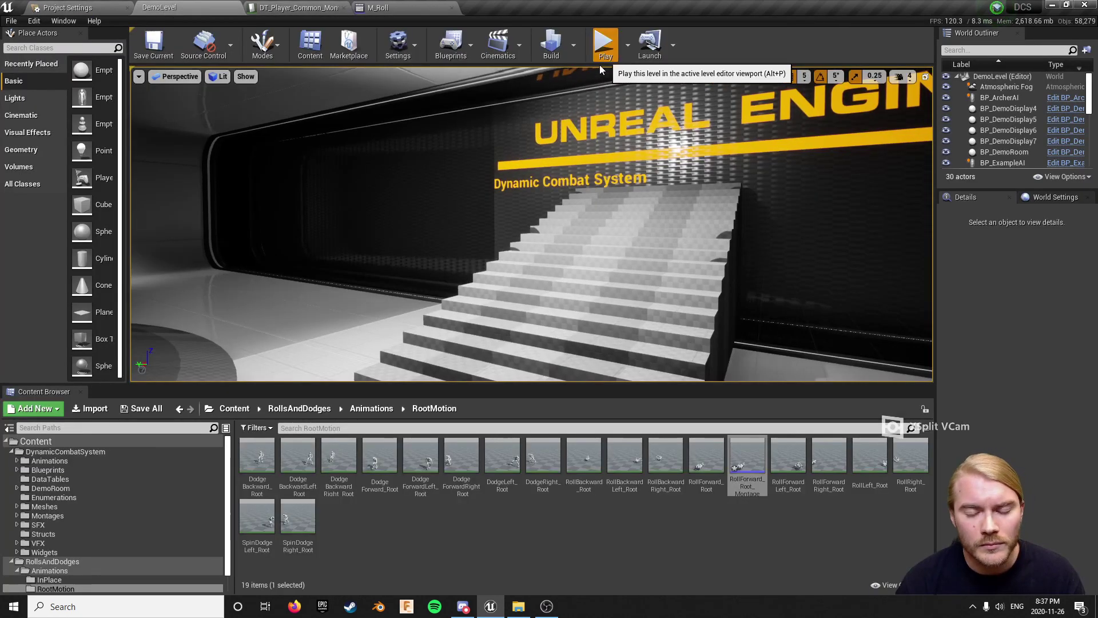
{"action": "left_click", "coordinate": [605, 43]}
{"action": "key", "text": "w"}
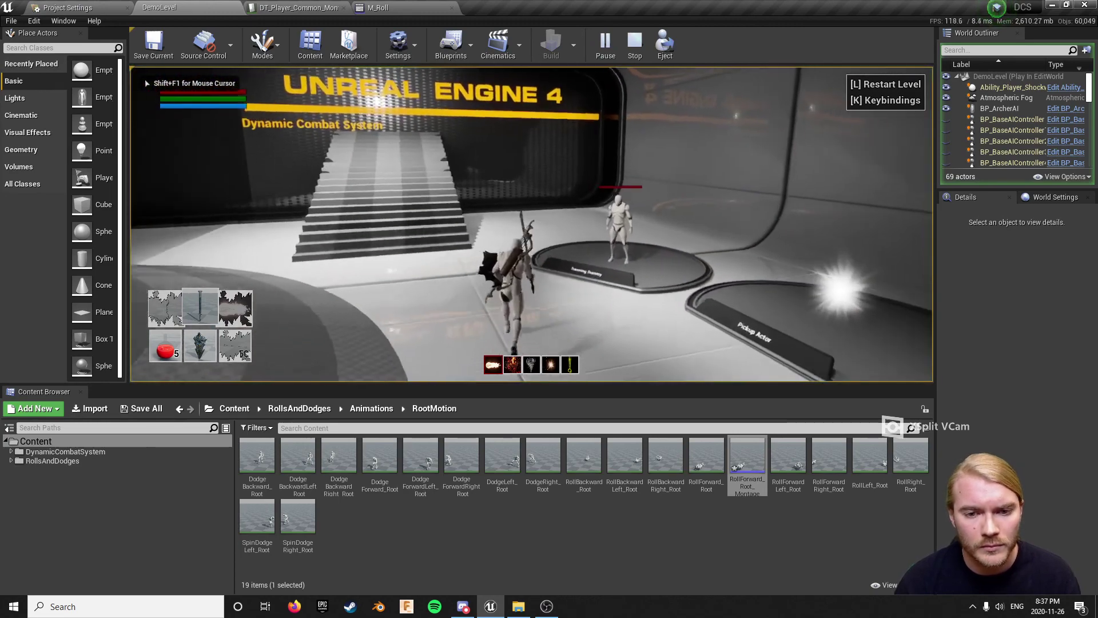
{"action": "key", "text": "space"}
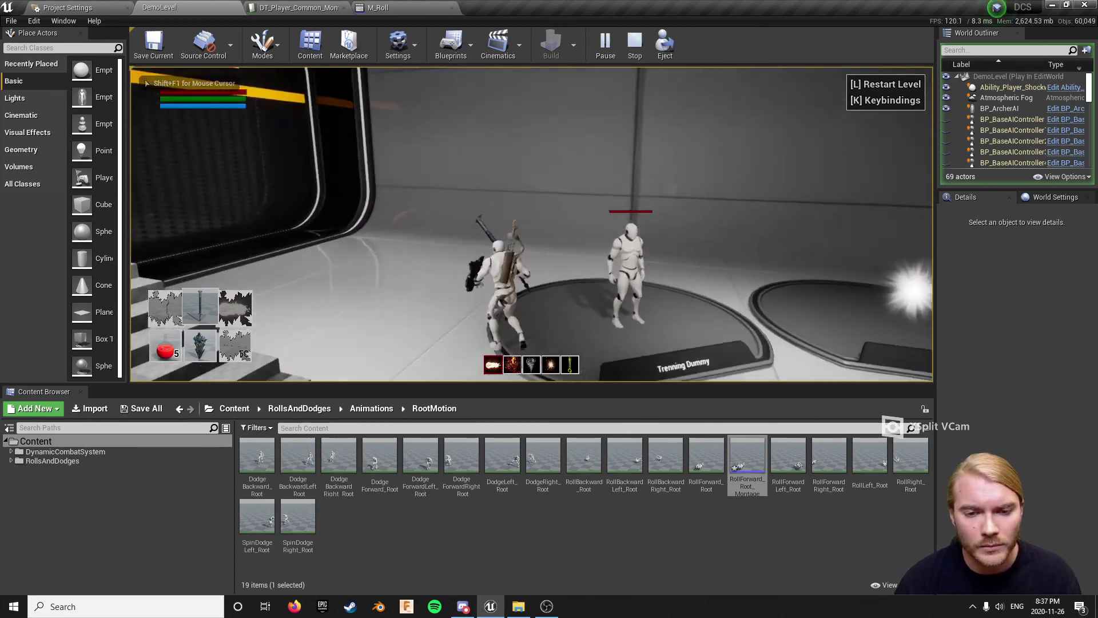
{"action": "key", "text": "w"}
{"action": "key", "text": "space"}
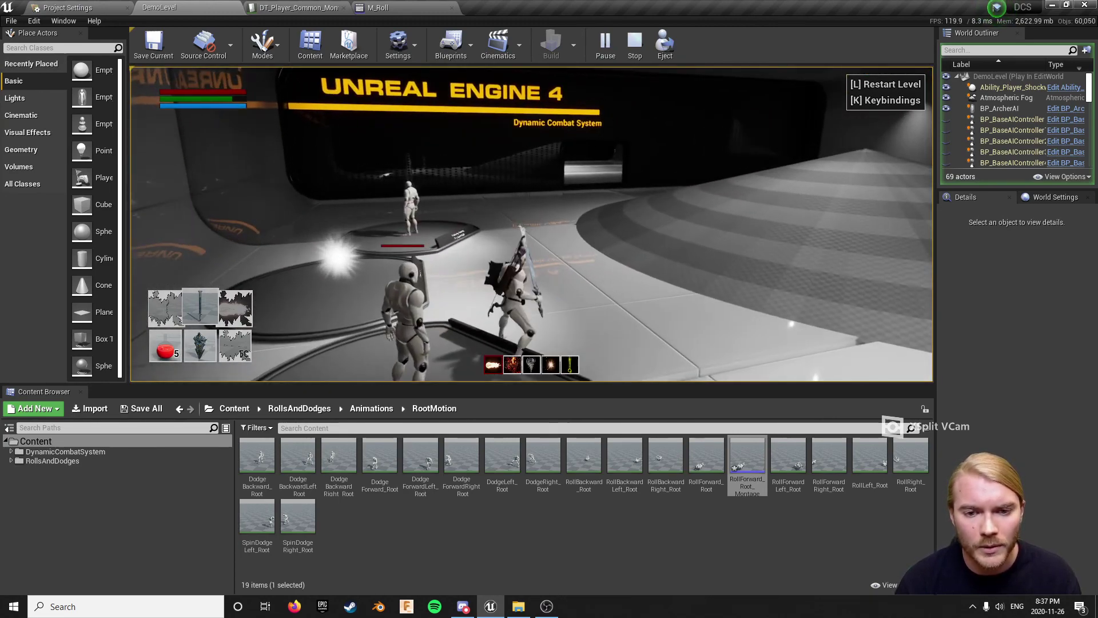
{"action": "key", "text": "w"}
{"action": "key", "text": "space"}
{"action": "key", "text": "w"}
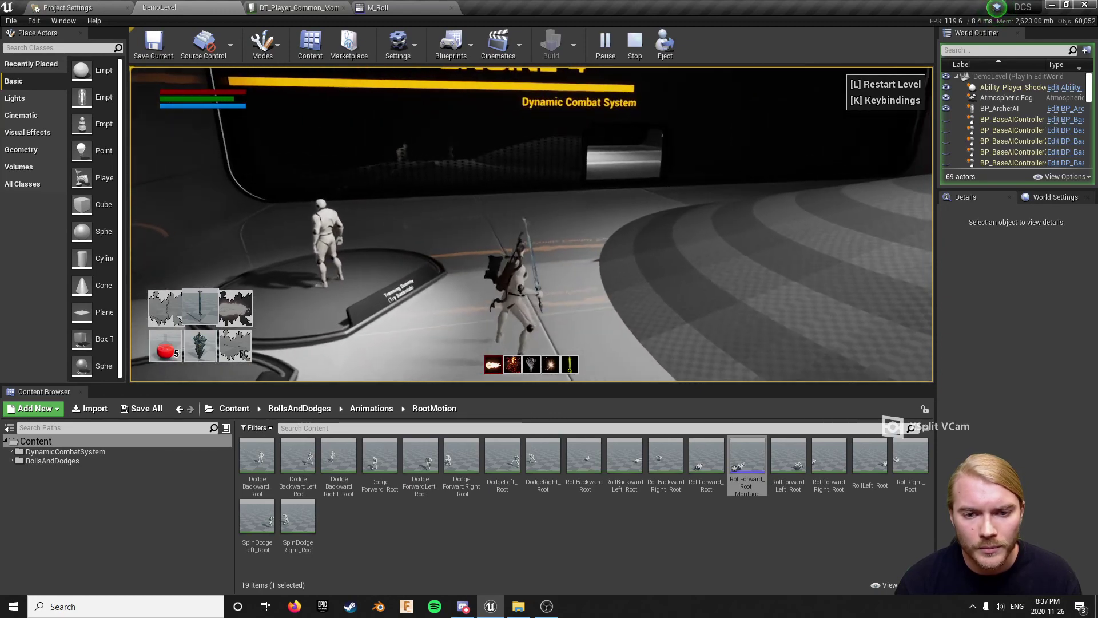
{"action": "key", "text": "w"}
{"action": "key", "text": "space"}
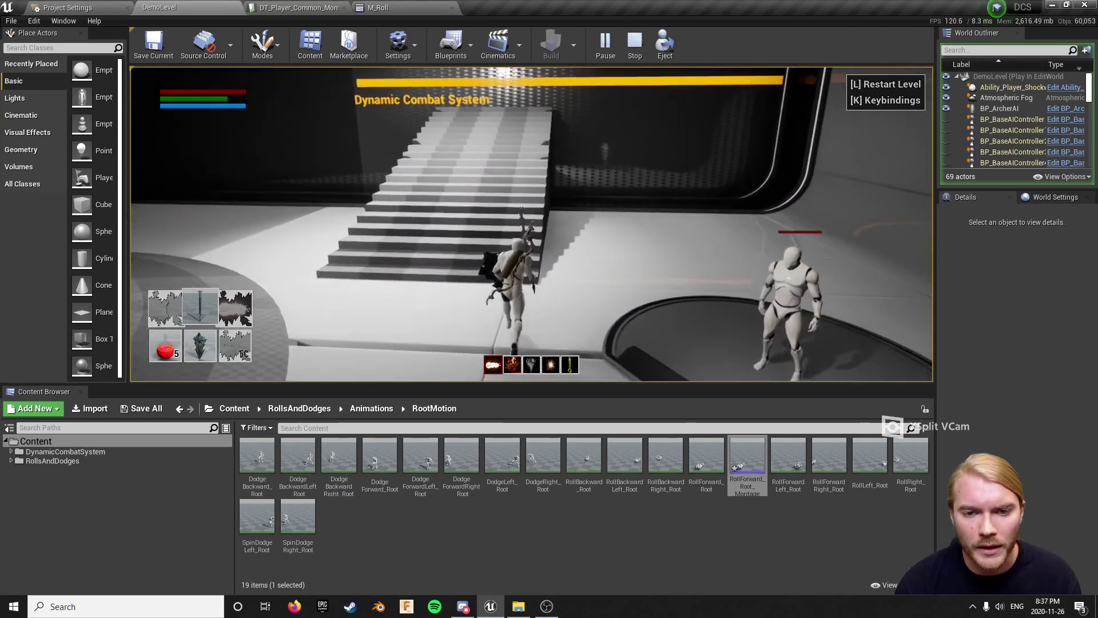
{"action": "key", "text": "w"}
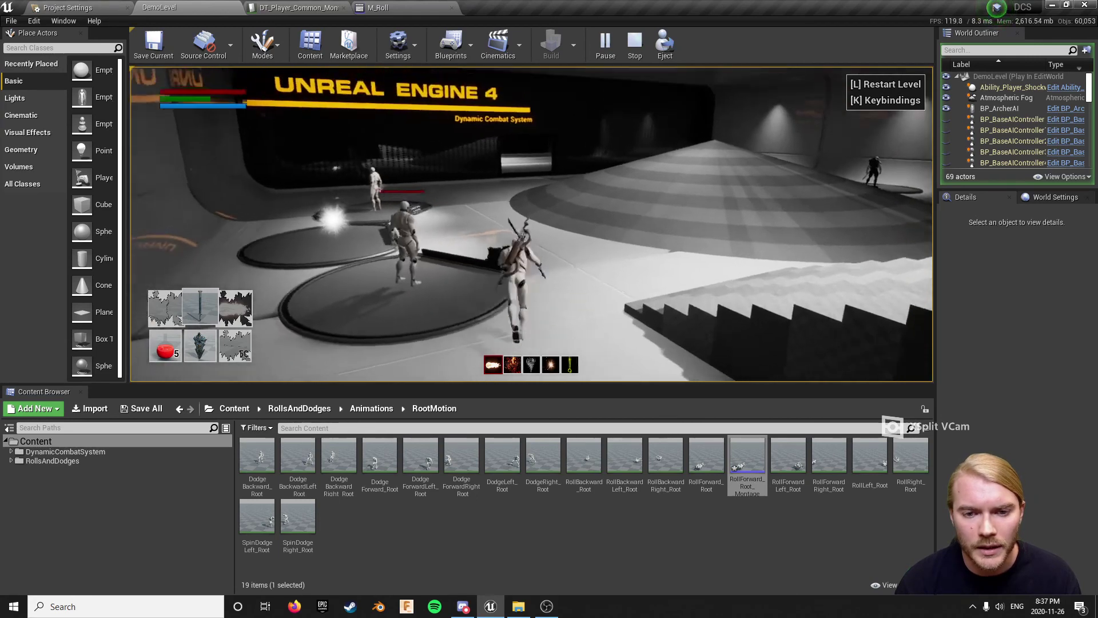
{"action": "key", "text": "space"}
{"action": "key", "text": "w"}
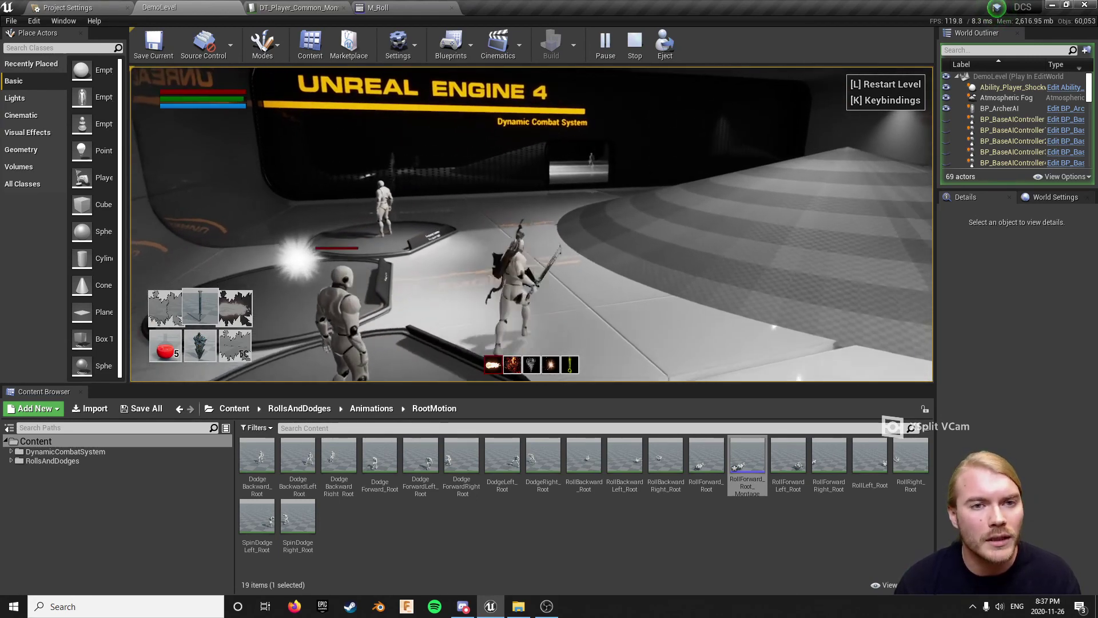
{"action": "key", "text": "Escape"}
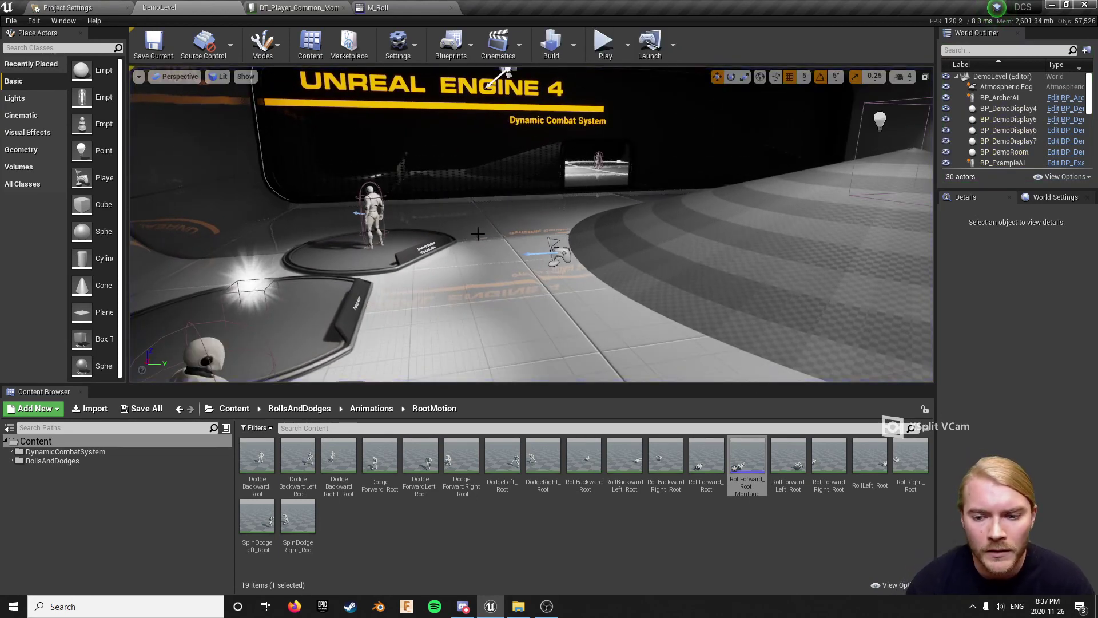